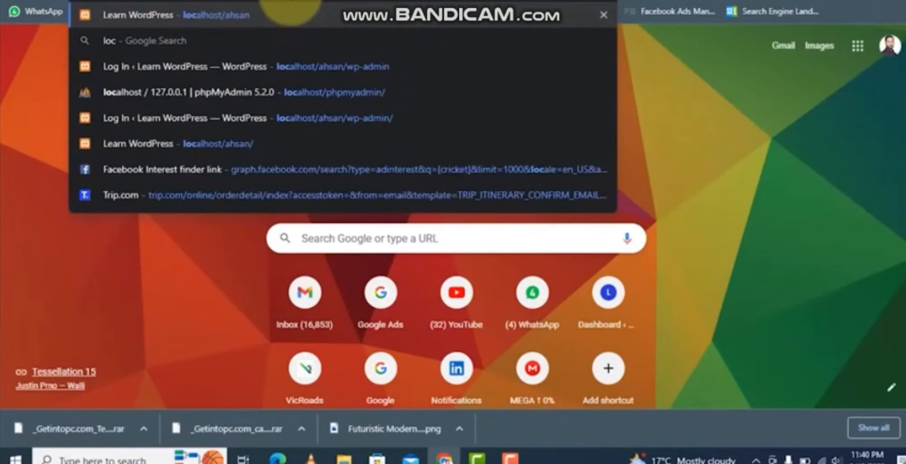
- Open the localhost/ahsan/wp admin address and log in to the WordPress dashboard
text(alhost/ahsan/wp)
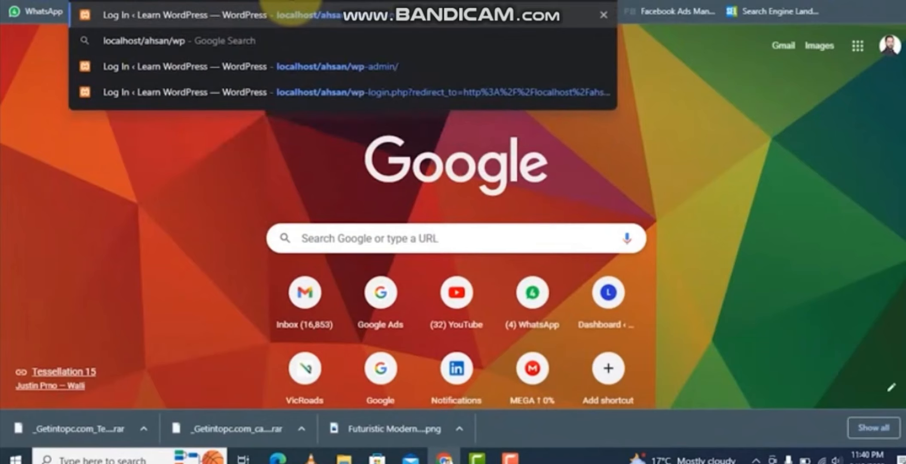
key(Return)
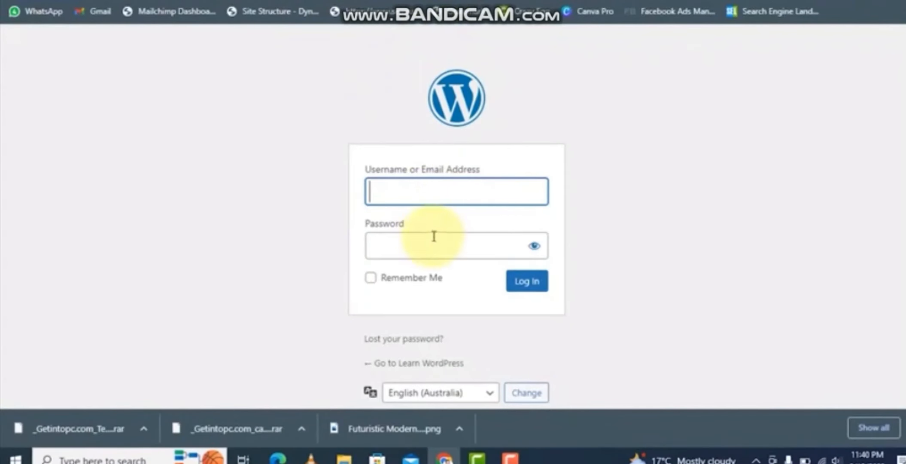
click(518, 289)
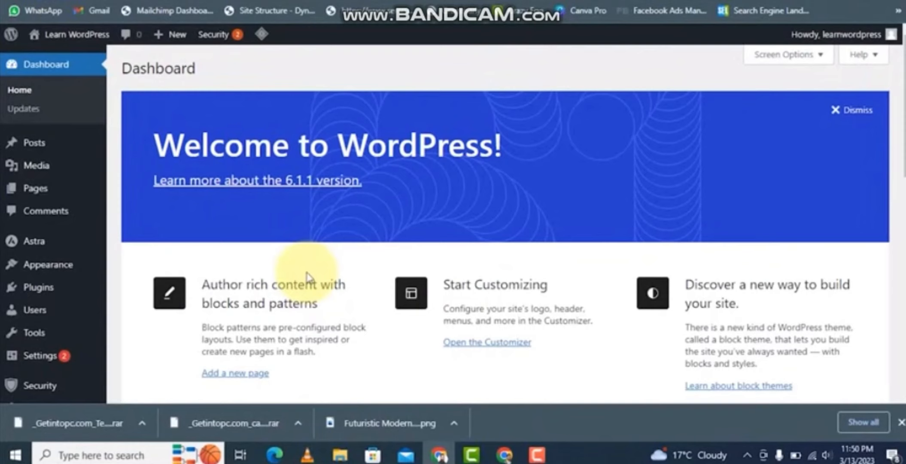
- Go to Add Plugins and install the Classic Editor plugin
mouse_move(68, 246)
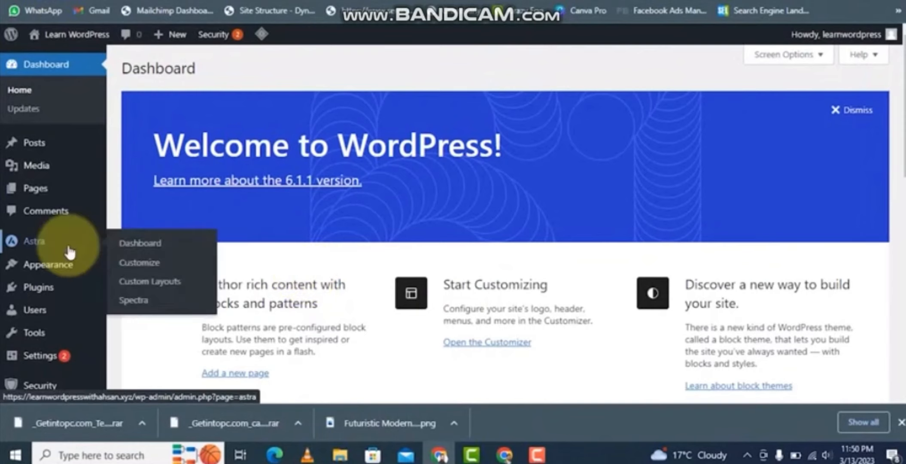
scroll(48, 337, down, 2)
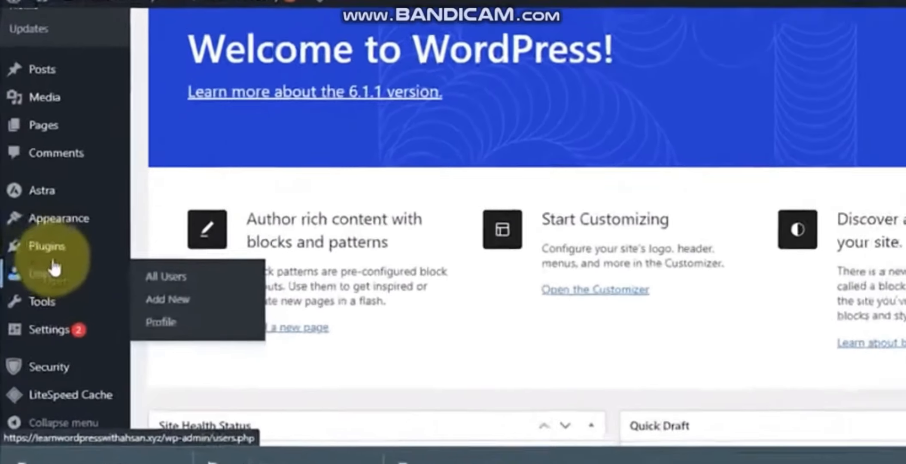
mouse_move(32, 246)
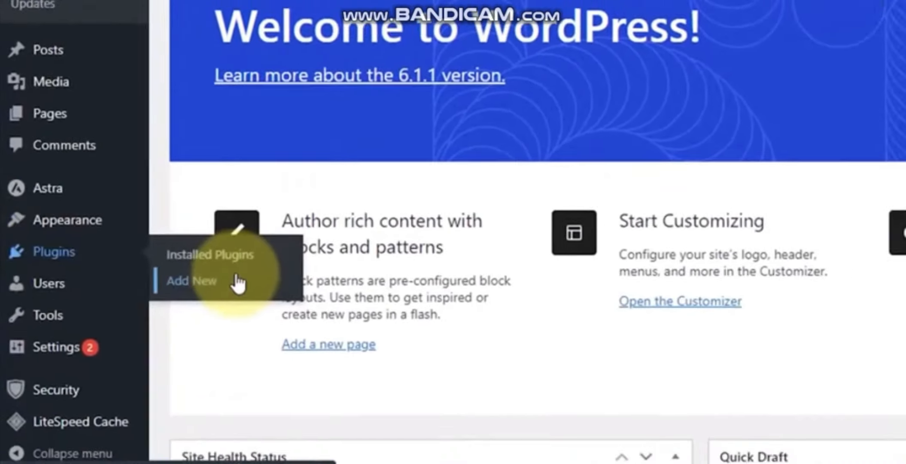
click(232, 285)
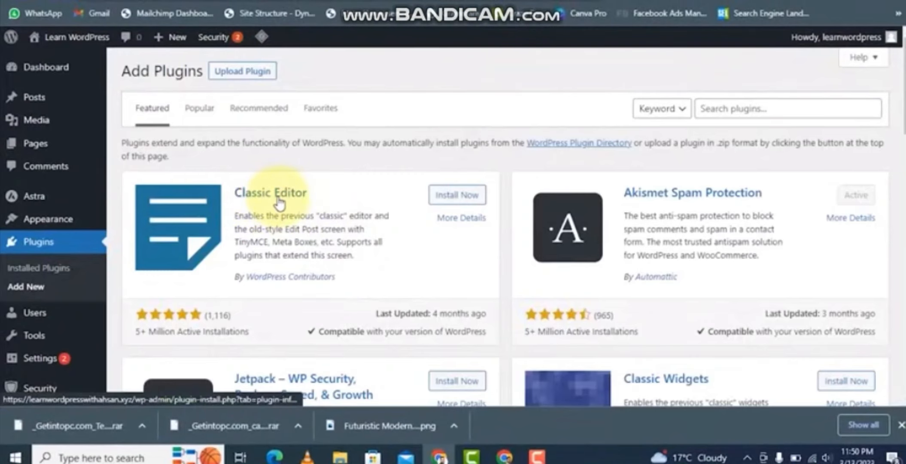
click(449, 198)
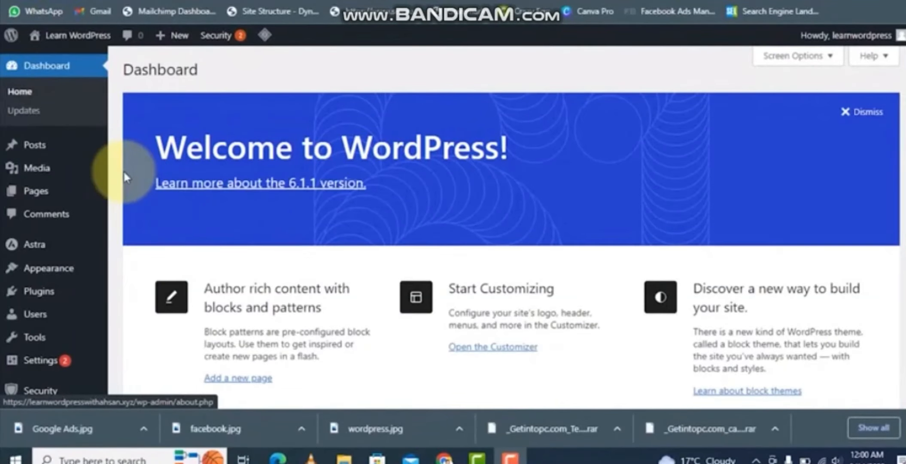
- Start a new post and give it the title "How to Create WordPress Website"
mouse_move(38, 167)
mouse_move(42, 151)
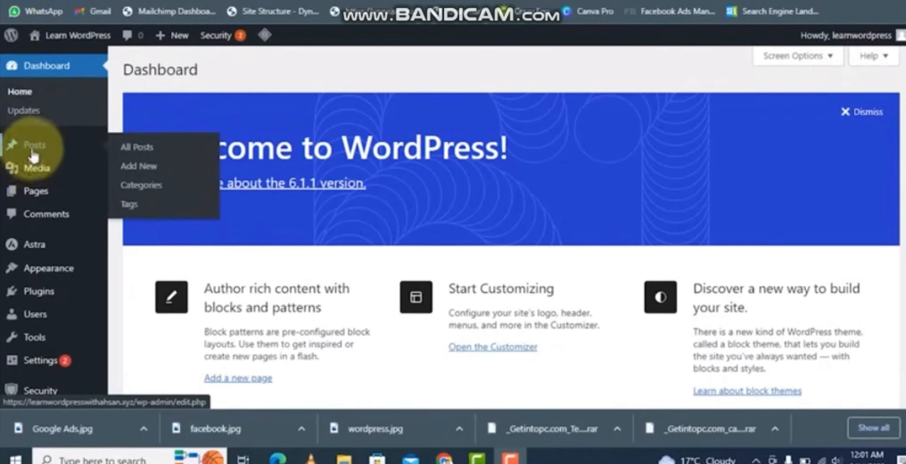
click(141, 172)
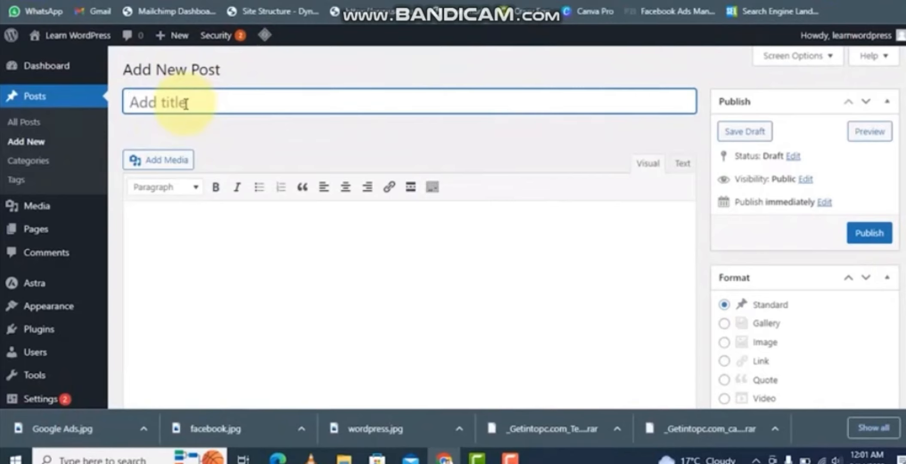
text(H)
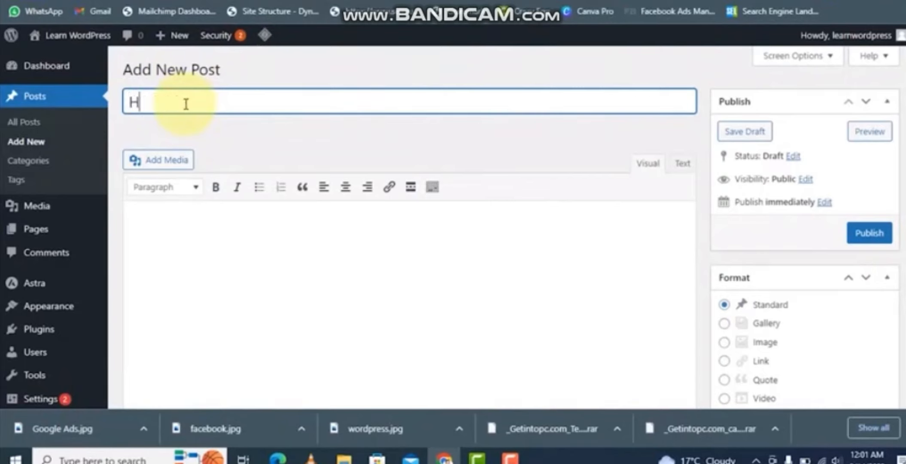
text(ow to Create Wordp)
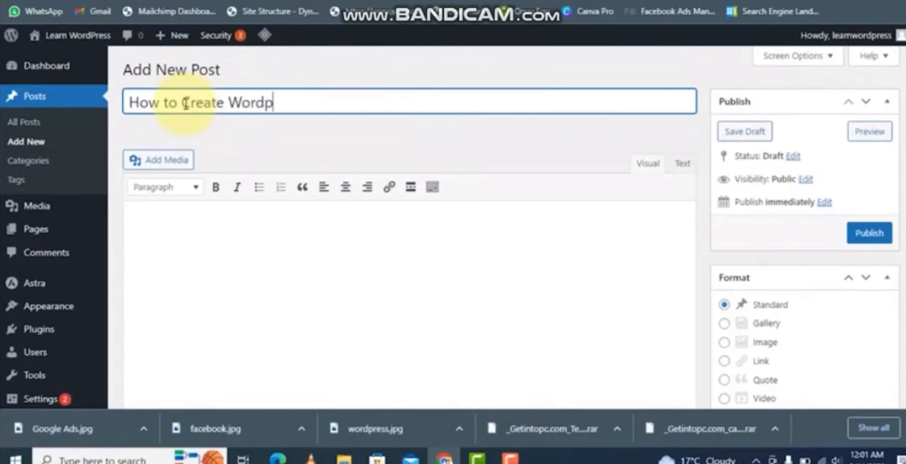
key(BackSpace)
text(Press Website)
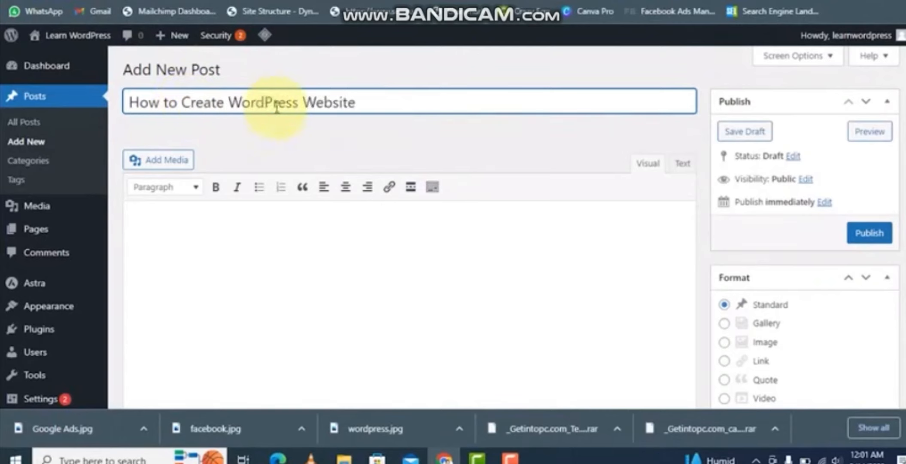
- Paste the copied Lorem Ipsum sample text with its headings into the post body
drag(357, 104, 131, 93)
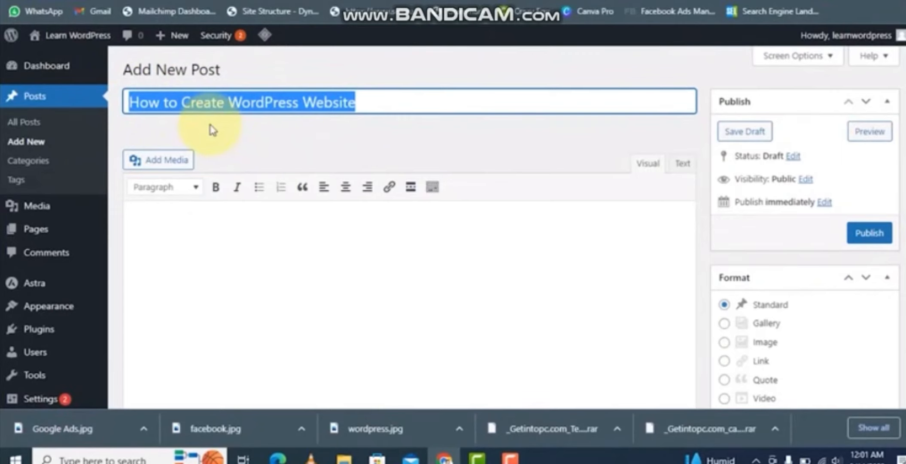
click(194, 187)
scroll(221, 388, down, 2)
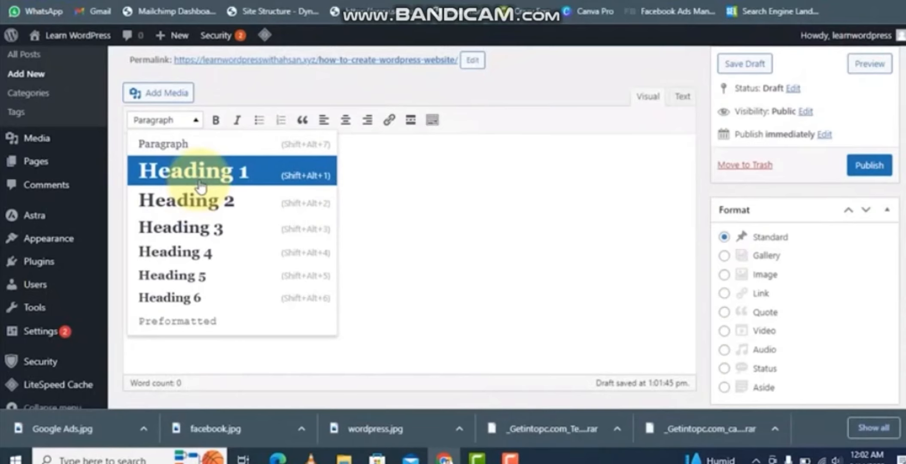
scroll(382, 105, up, 2)
triple_click(267, 102)
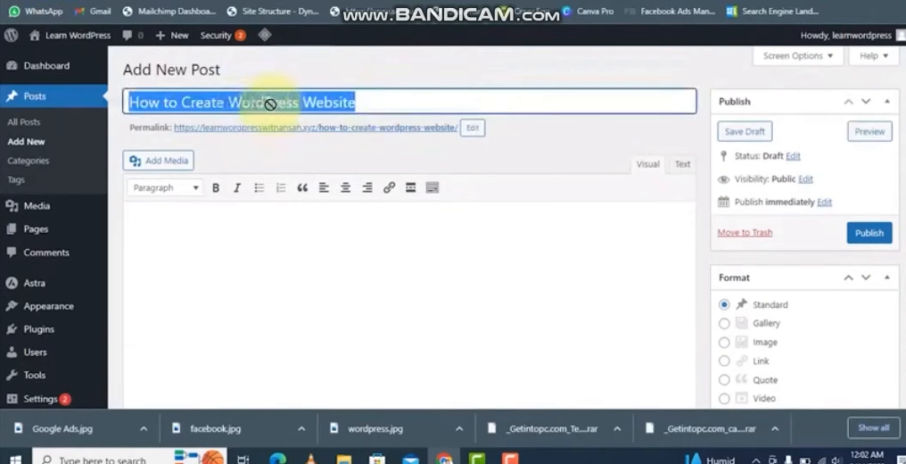
click(207, 253)
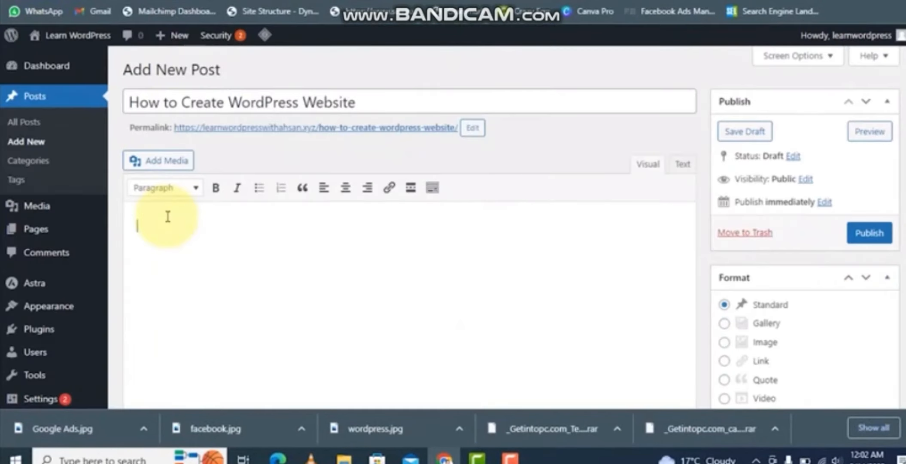
text(Where does it come from? Contrary to popular belief, Lorem Ipsum is not simply random text. It has roots in a piece of classical Latin literature from 45 BC, making it over 2000 years old. Richard McClintock, a Latin professor at Hampden-Sydney College in Virginia, looked up one of the more obscure Latin words, consectetur, from a Lorem Ipsum passage, and going through the cites of the word in classical literature, discovered the undoubtable source. Lorem Ipsum comes from sections 1.10.32 and 1.10.33 of "de Finibus Bonorum et Malorum" (The Extremes of Good and Evil) by Cicero, written in 45 BC. This book is a treatise on the theory of ethics, very popular during the Renaissance. The first line of Lorem Ipsum, "Lorem ipsum dolor sit amet..", comes from a line in section 1.10.32. The standard chunk of Lorem Ipsum used since the 1500s is reproduced below for those interested. Sections 1.10.32 and 1.10.33 from "de Finibus Bonorum et Malorum" by Cicero are also reproduced in their exact original form, accompanied by English versions from the 1914 translation by H. Rackham.)
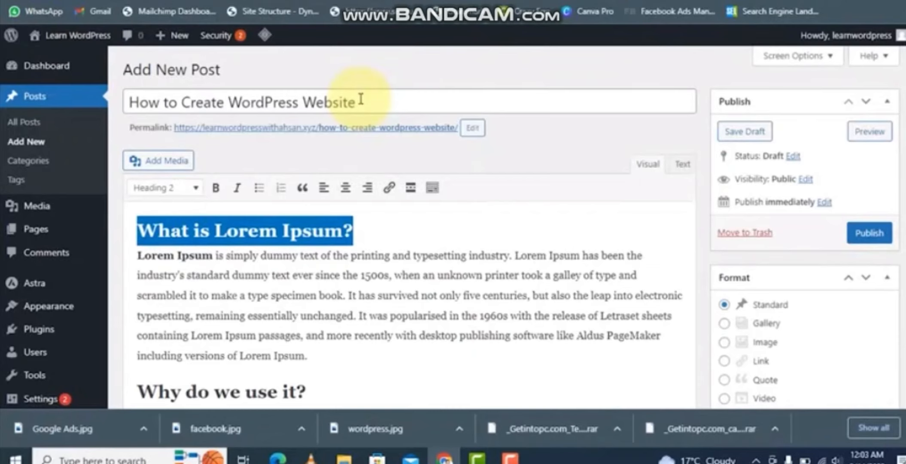
- Inspect the format of each pasted section heading in the post body
drag(361, 99, 129, 102)
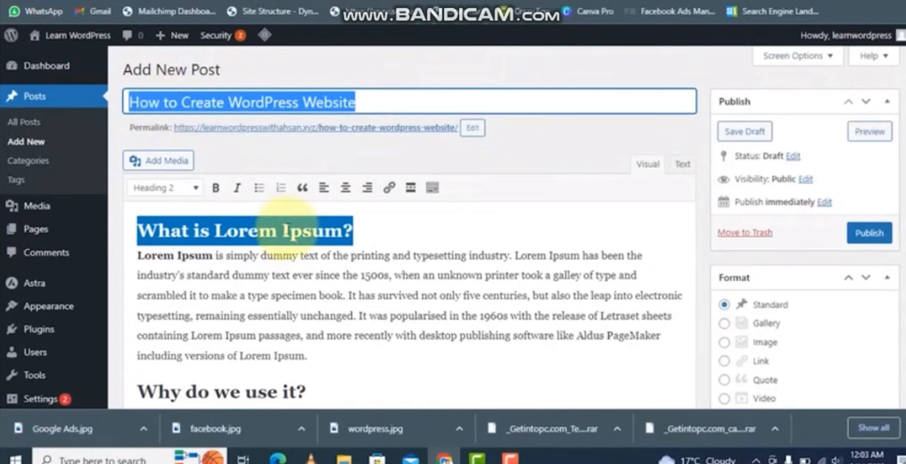
click(300, 227)
drag(356, 228, 132, 234)
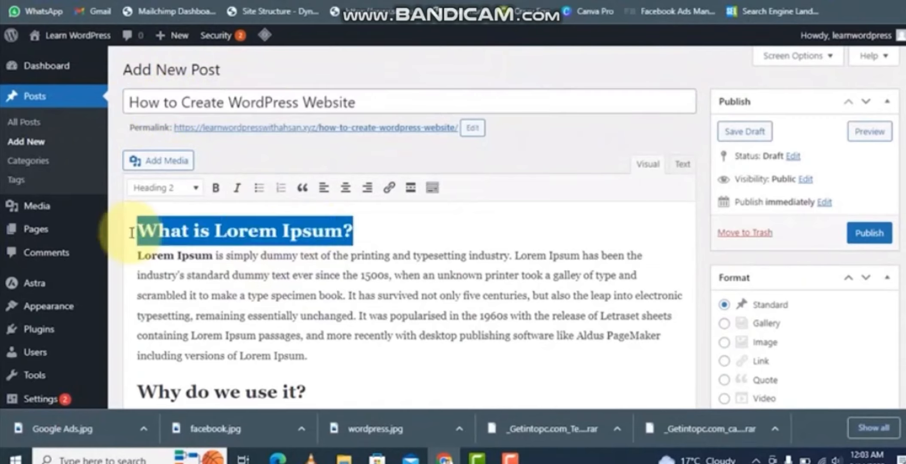
scroll(296, 302, down, 2)
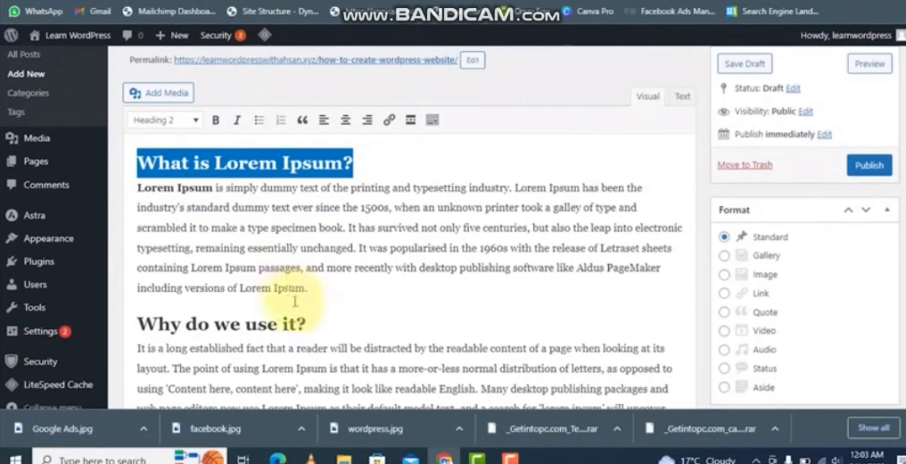
drag(137, 323, 317, 322)
scroll(317, 323, down, 8)
drag(386, 244, 137, 247)
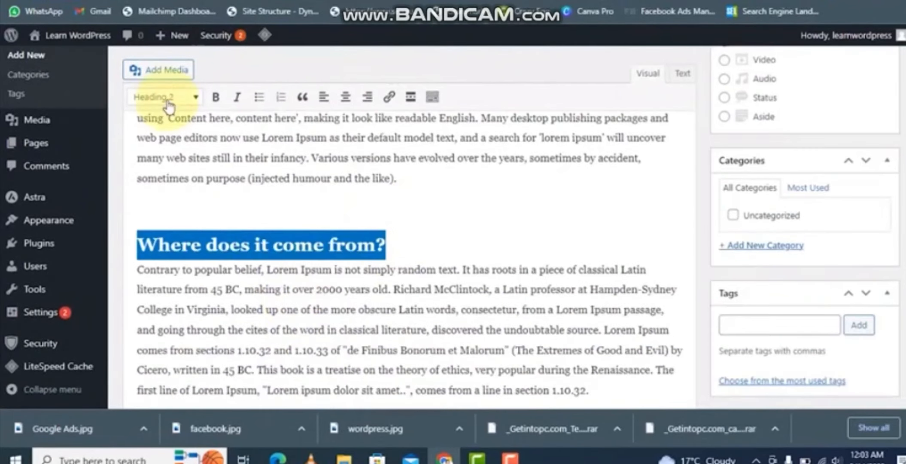
scroll(265, 309, down, 5)
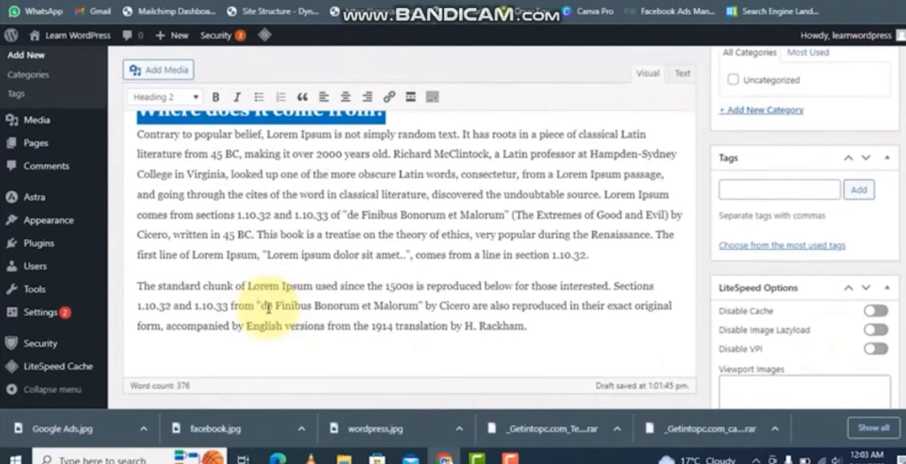
scroll(515, 357, down, 2)
- Add a "Sub-Heading" line at the end of the post and format it as Heading 3
click(542, 330)
text(Sub)
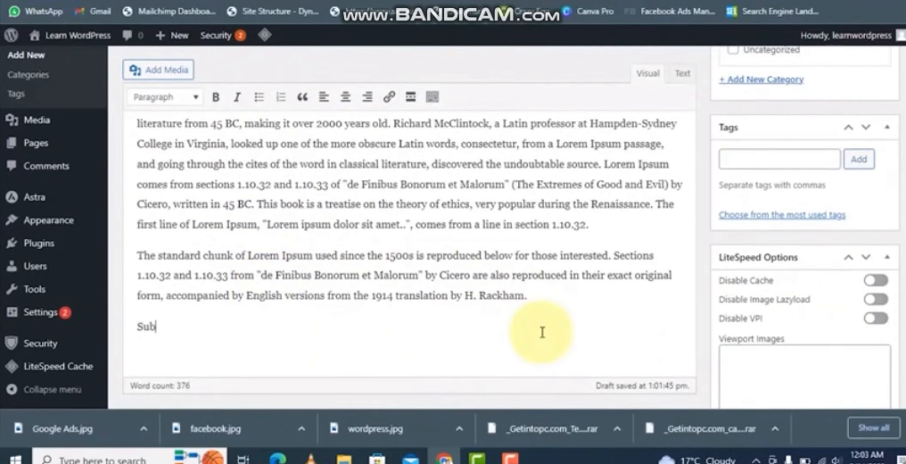
text(-Heading)
drag(202, 327, 137, 327)
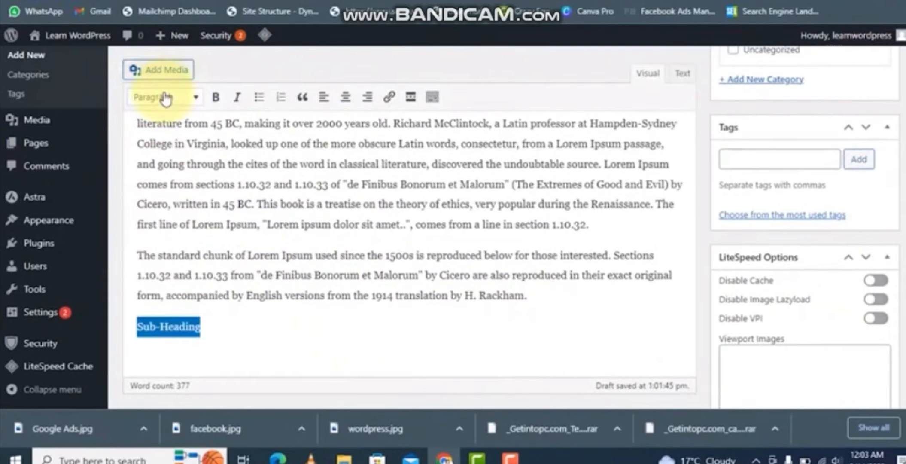
click(165, 99)
click(179, 204)
click(286, 330)
- Add a "Sub-Sub-Heading" line below the sub-heading and format it as Heading 4
scroll(284, 320, up, 2)
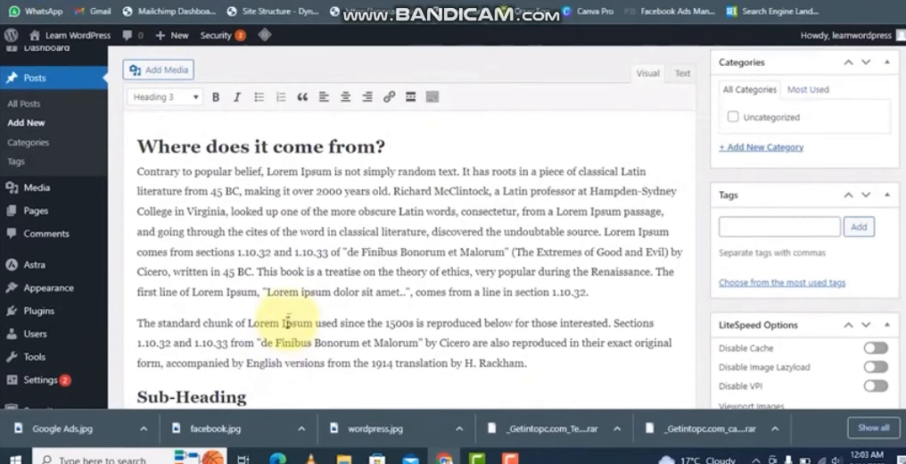
drag(148, 146, 248, 147)
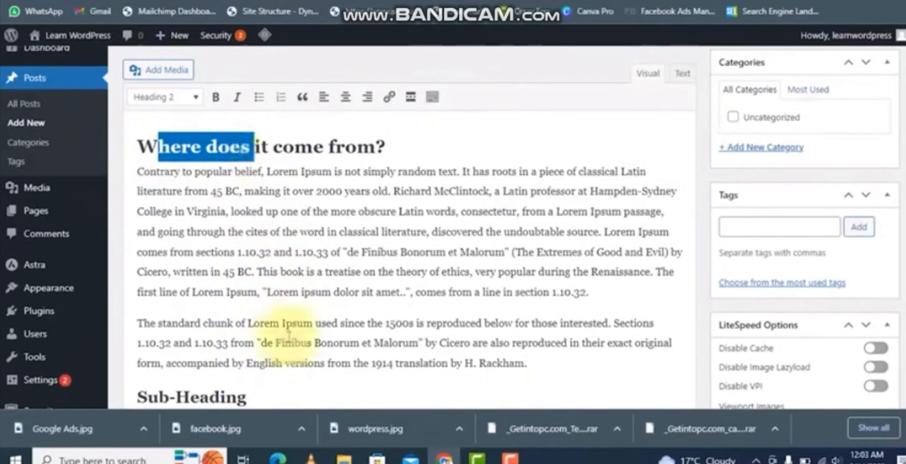
scroll(208, 254, down, 3)
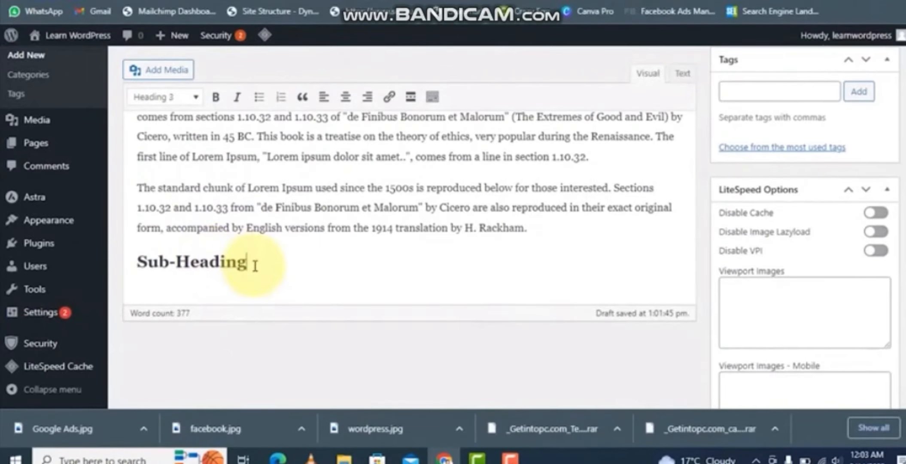
key(Return)
text(Sub-Sub-Heading)
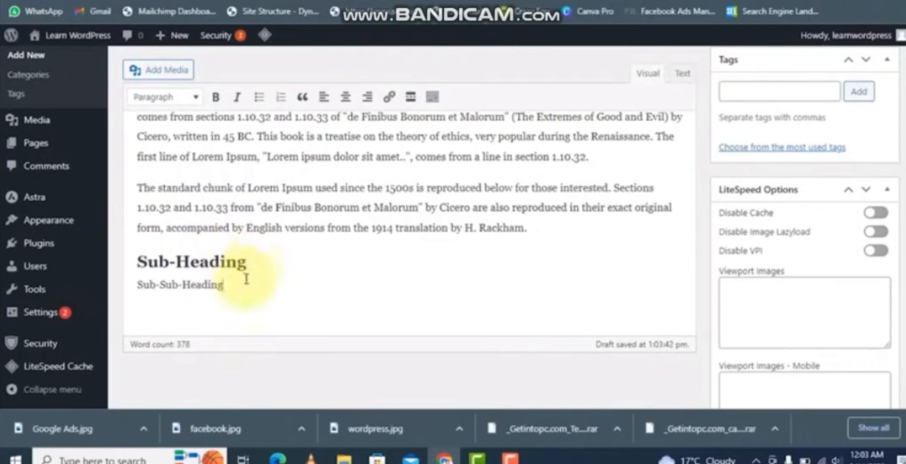
drag(224, 289, 115, 289)
key(alt+shift+4)
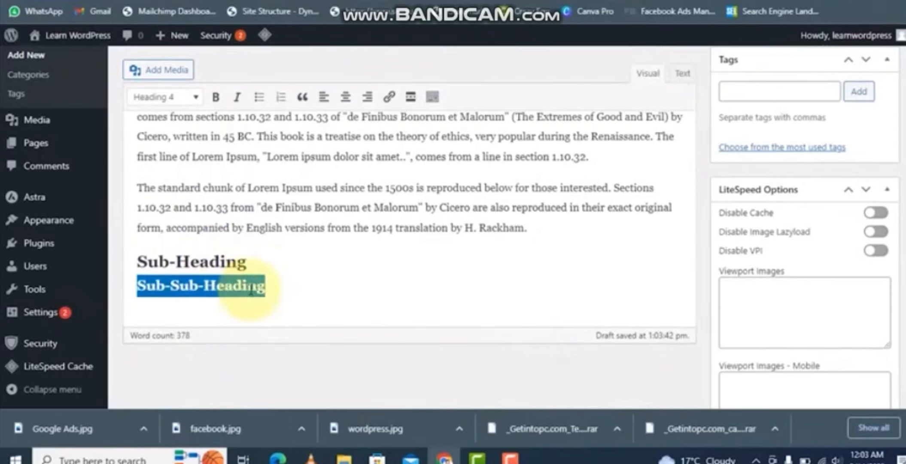
click(276, 288)
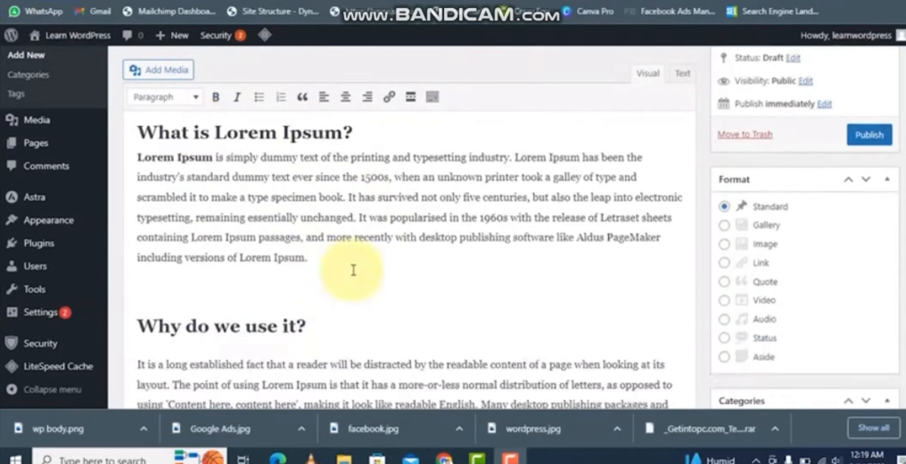
- Insert the wp body image from the media library below the first paragraph with alt text "wordpress theme screenshot"
scroll(354, 269, up, 3)
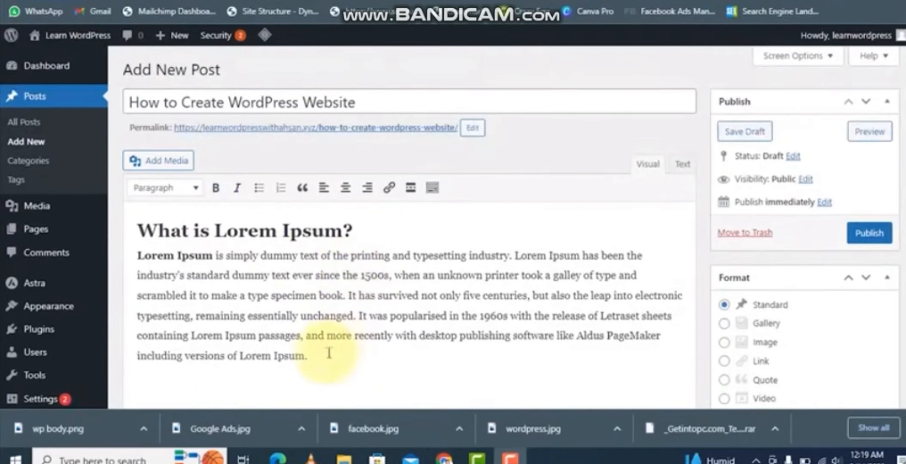
scroll(324, 352, down, 1)
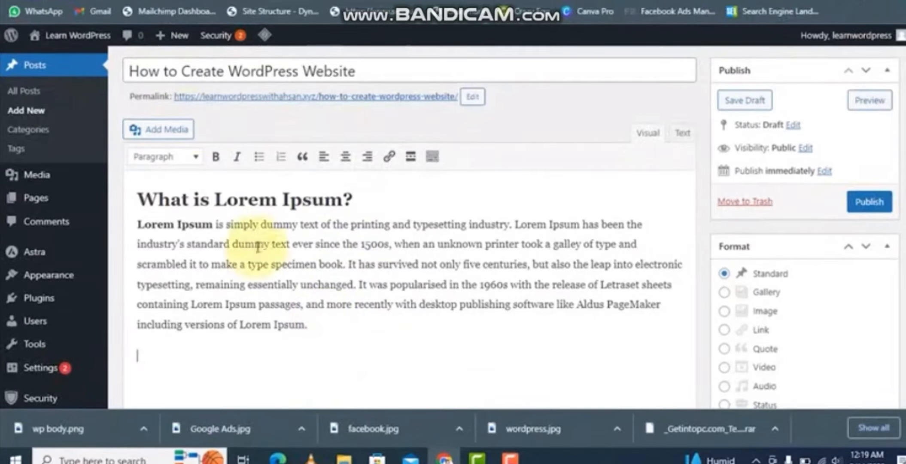
click(159, 129)
click(259, 161)
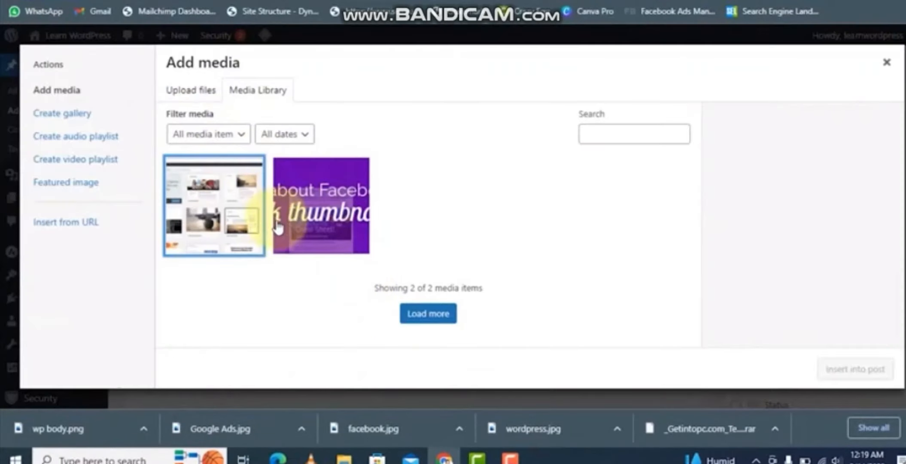
click(223, 202)
click(798, 247)
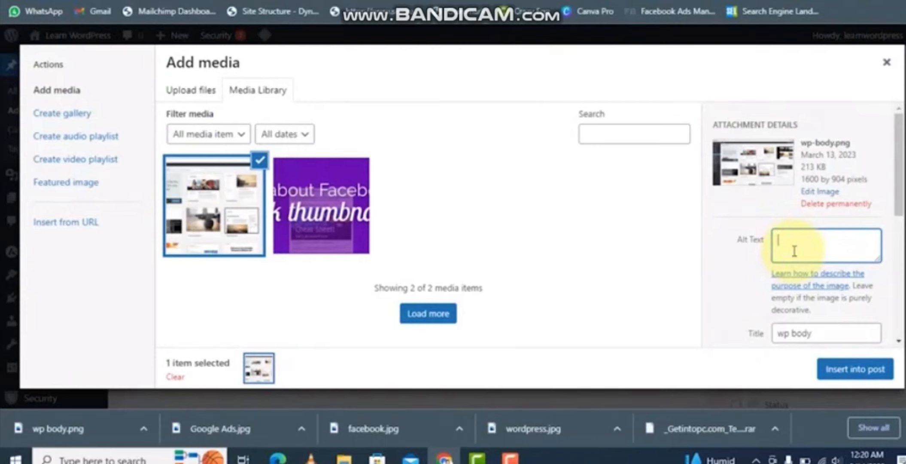
text(wordpress theme )
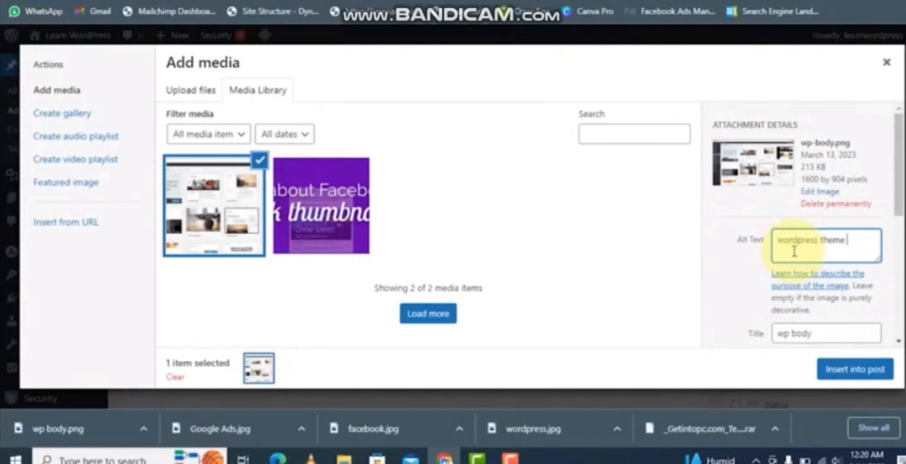
text(screenshot)
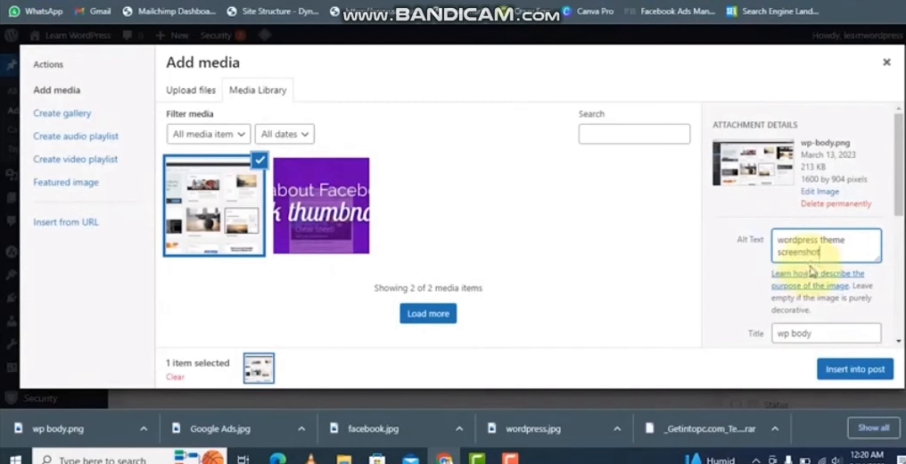
click(848, 373)
- Change the inserted image's size to Full Size – 1600 × 904
scroll(387, 266, down, 3)
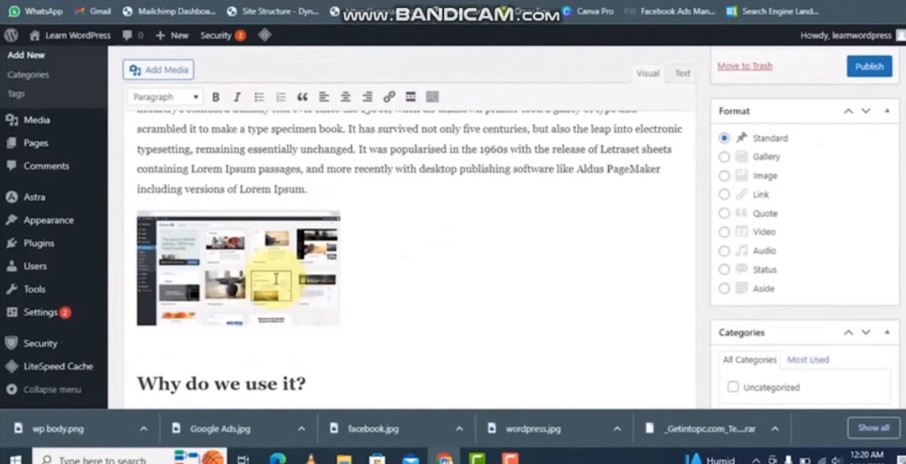
click(276, 279)
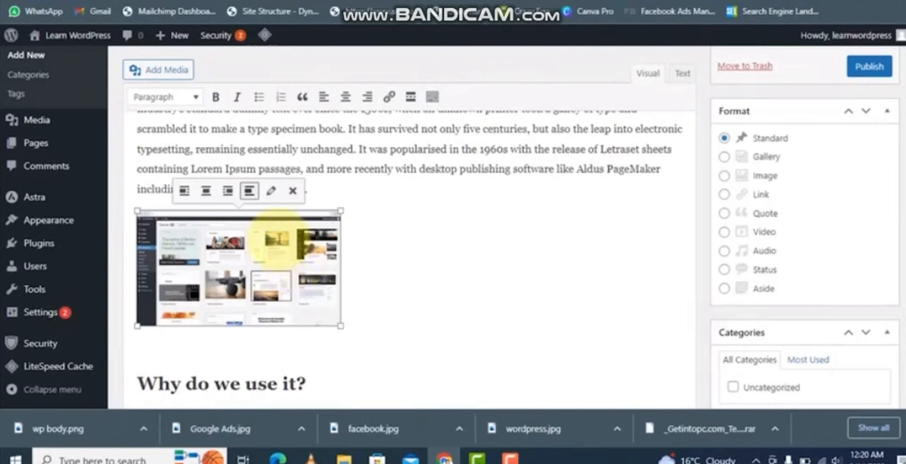
click(270, 193)
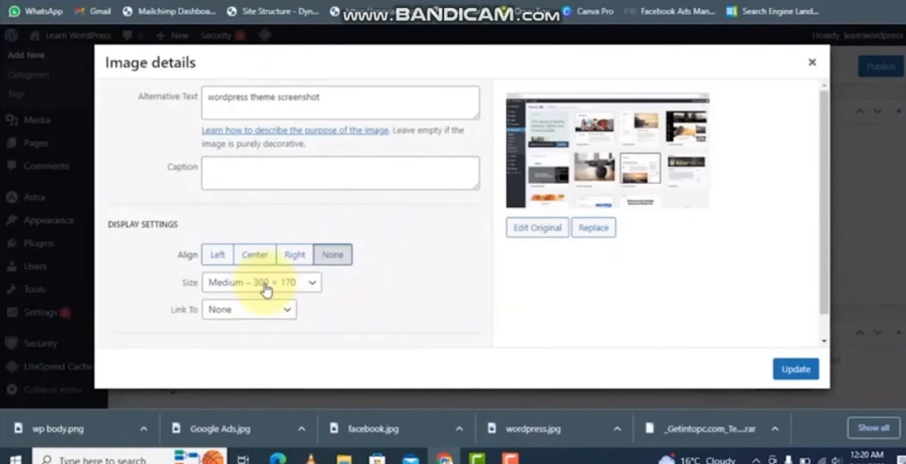
click(276, 289)
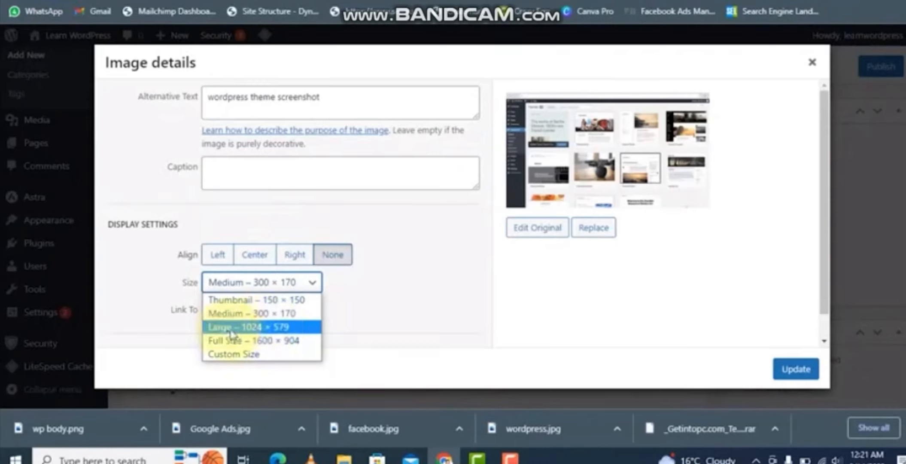
click(272, 340)
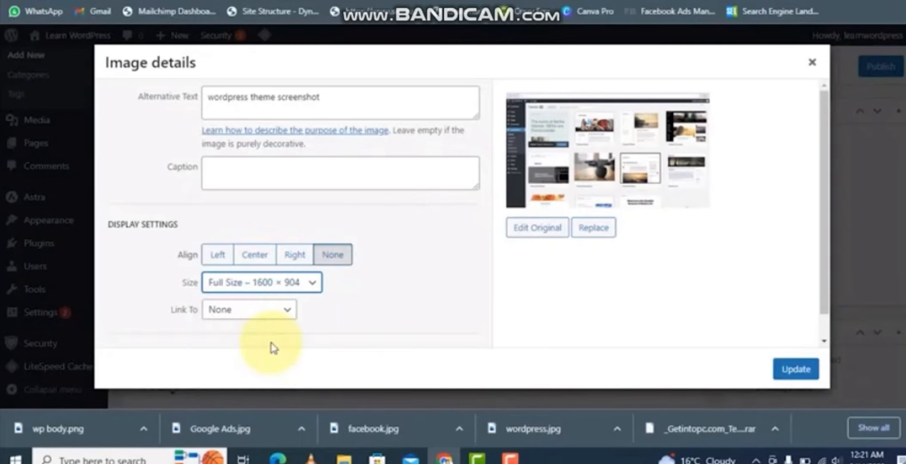
click(809, 381)
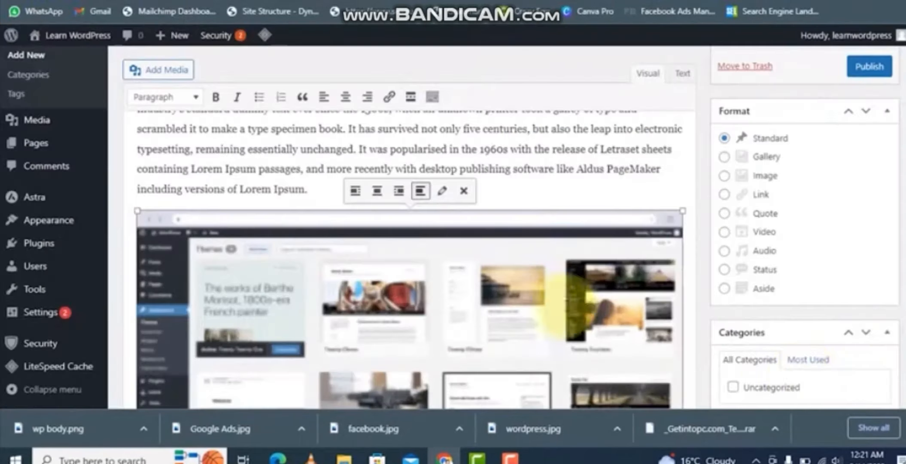
- Scroll through the enlarged image in the post body to examine how it displays
scroll(530, 253, down, 3)
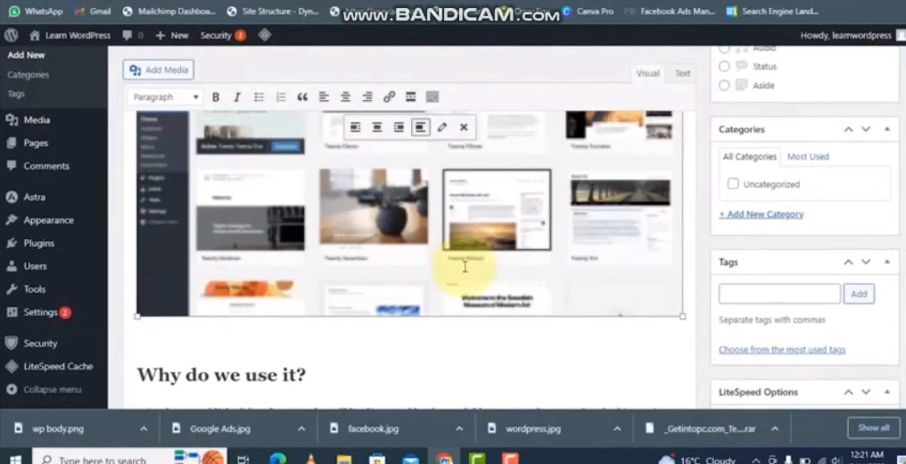
scroll(463, 263, up, 3)
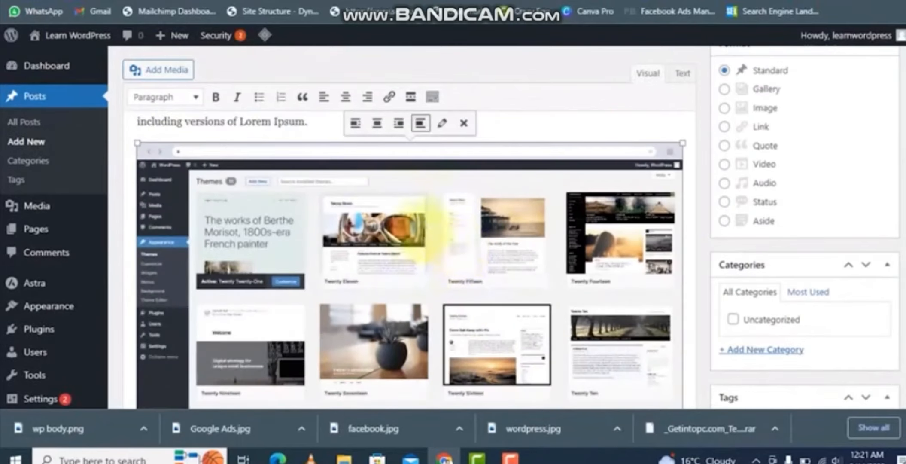
double_click(455, 283)
click(795, 369)
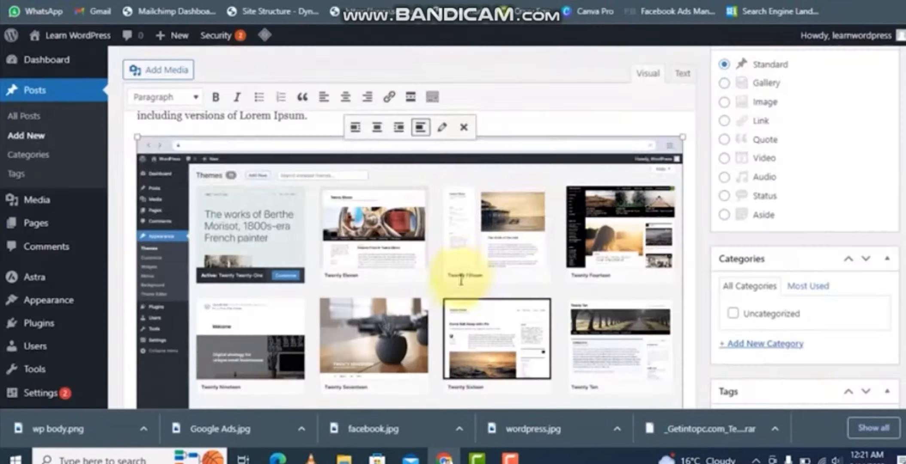
scroll(461, 273, down, 3)
scroll(482, 304, up, 2)
scroll(447, 263, up, 3)
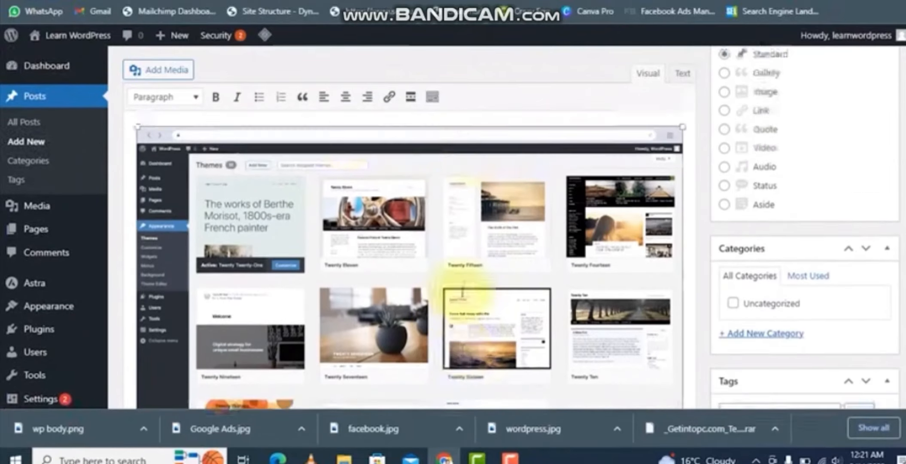
scroll(324, 283, down, 4)
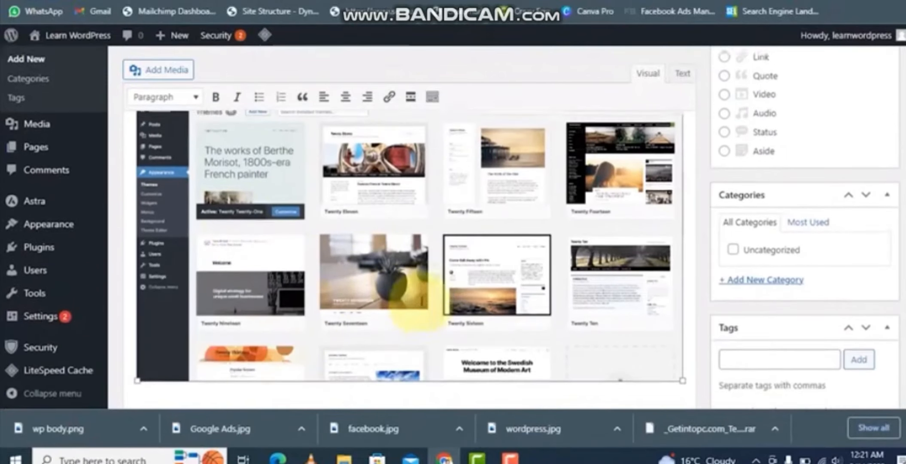
scroll(450, 270, up, 2)
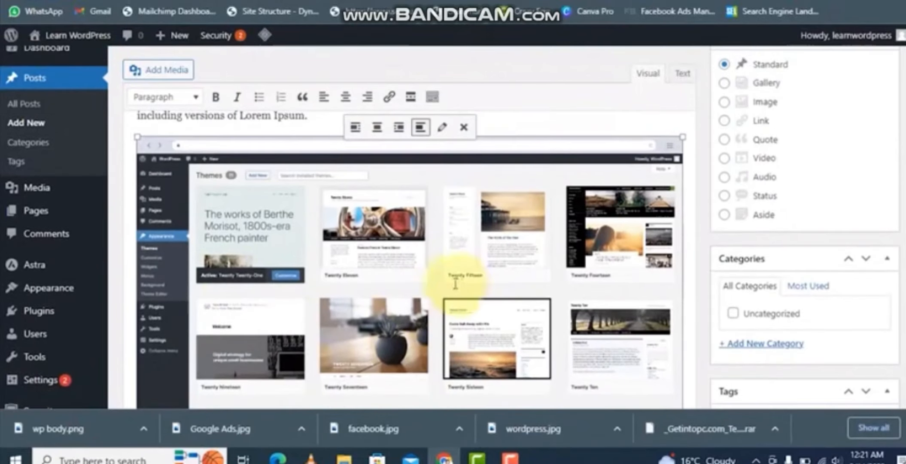
- Change the image's size to Large – 1024 × 579
click(442, 127)
click(238, 283)
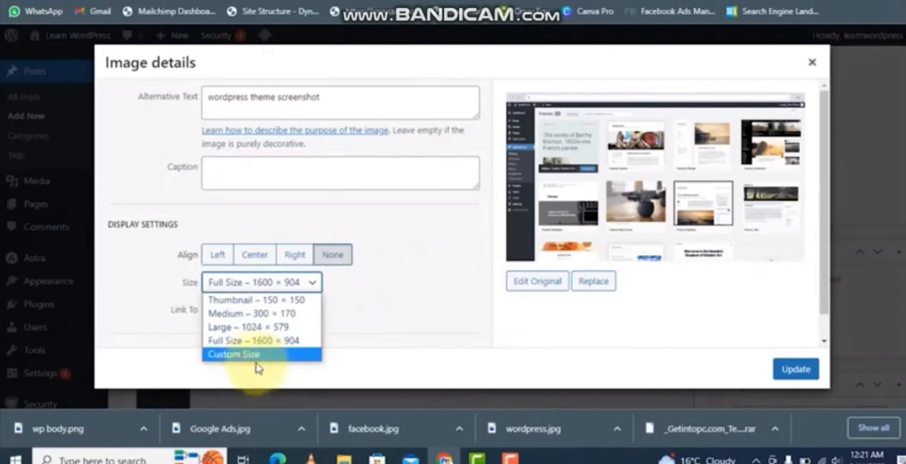
click(234, 325)
click(794, 369)
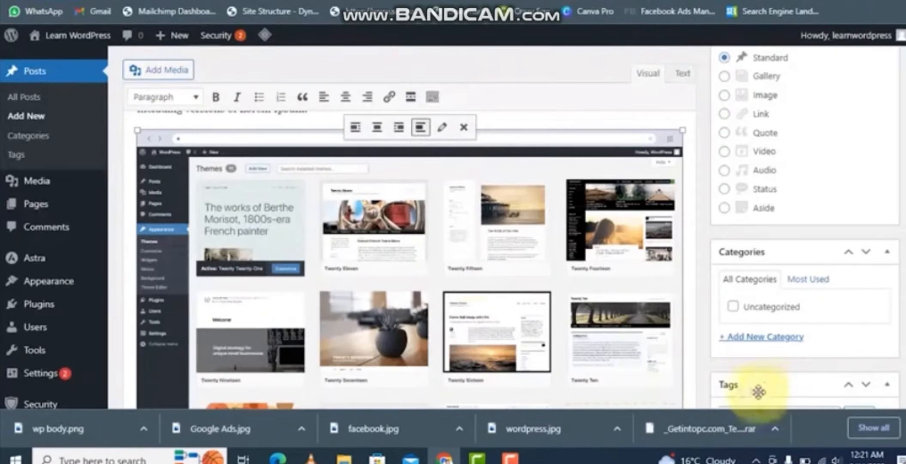
- Change the image's size to Medium – 300 × 170
scroll(536, 289, down, 3)
scroll(444, 205, up, 3)
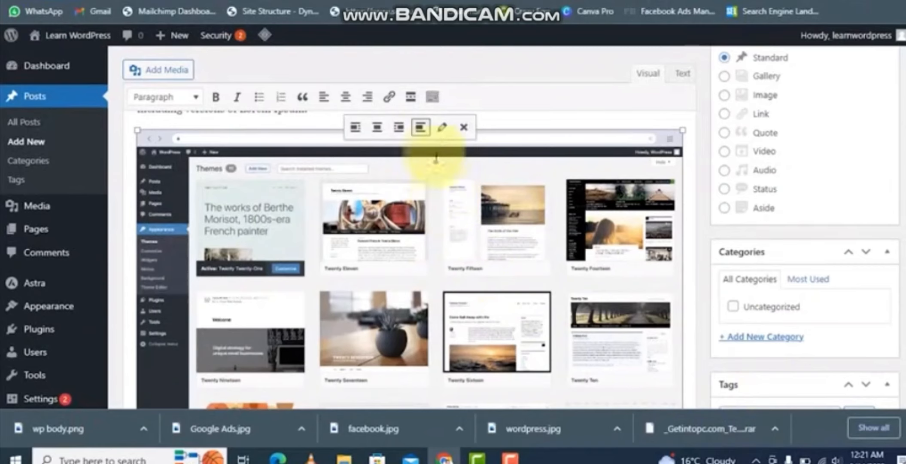
click(442, 127)
click(264, 283)
click(252, 313)
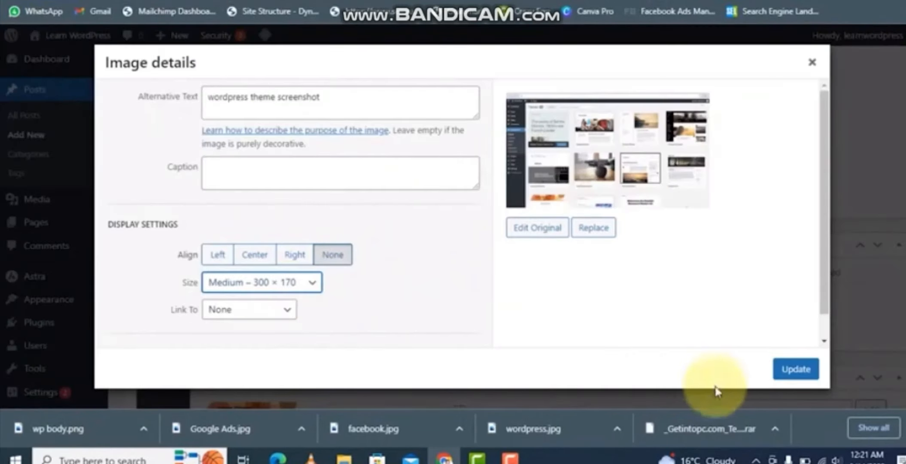
click(796, 369)
- Center-align the image after undoing a trial right alignment
scroll(344, 212, up, 2)
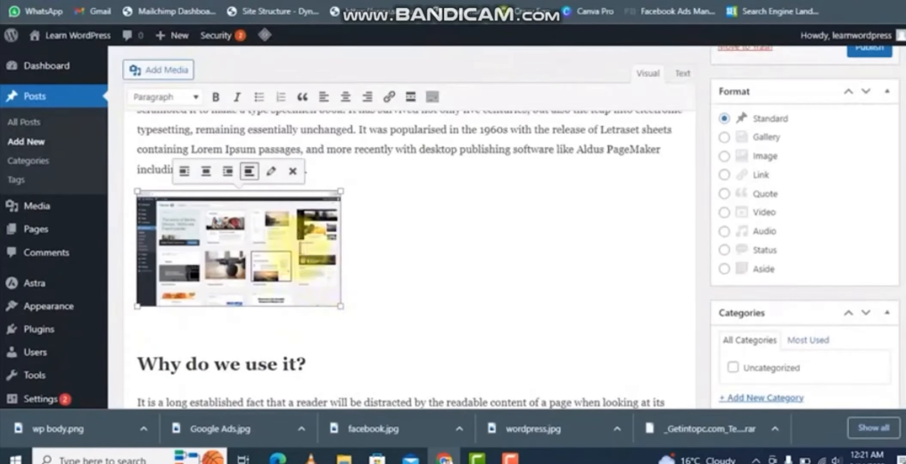
click(235, 176)
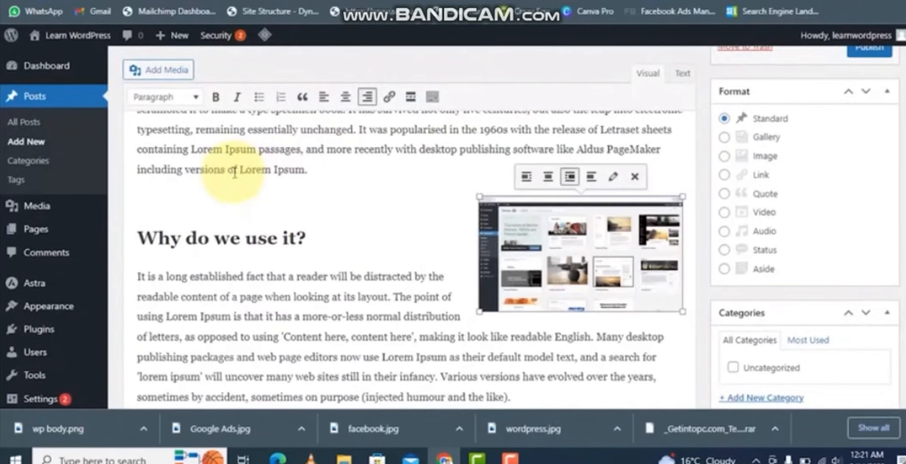
key(ctrl+z)
click(206, 175)
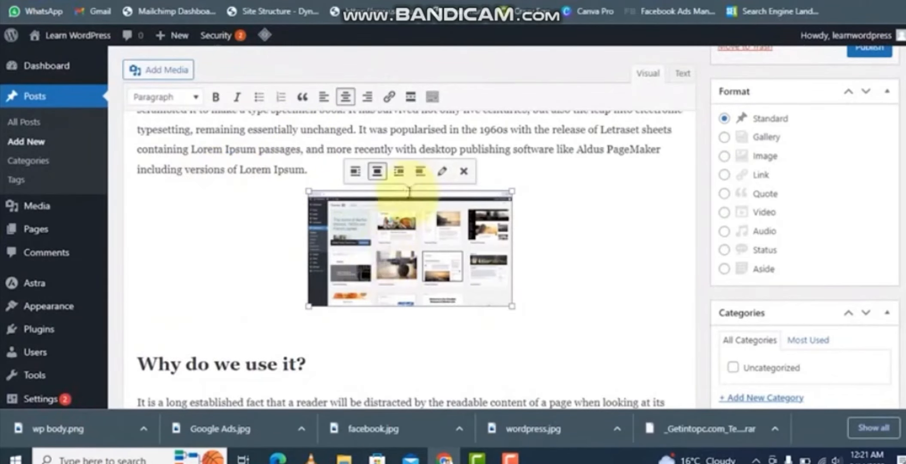
- Set the centered image's size to Large – 1024 × 579
click(441, 172)
click(239, 284)
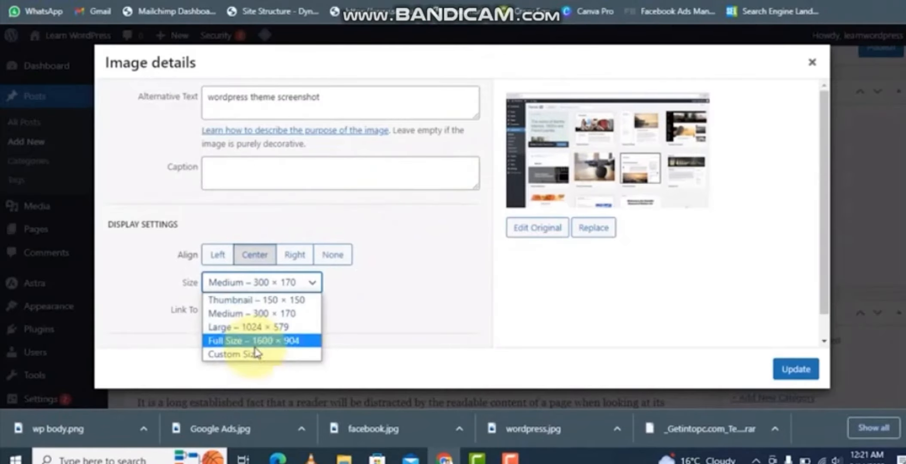
click(249, 327)
click(795, 369)
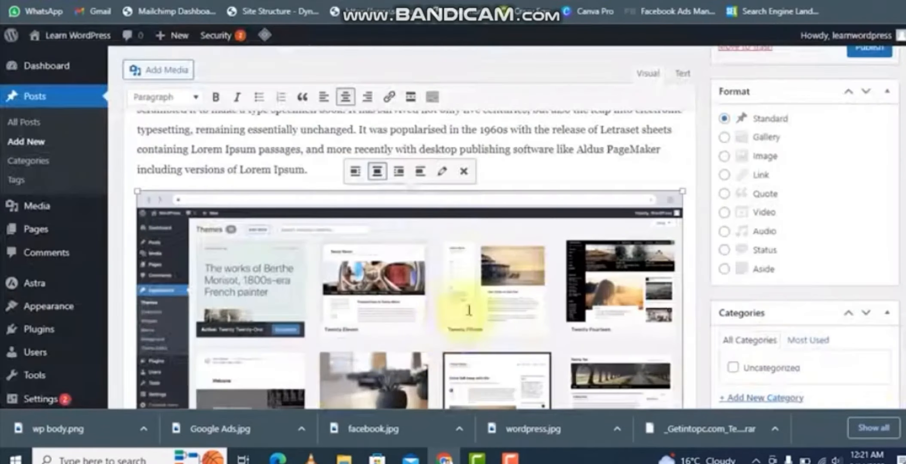
- Add a new empty paragraph after the paragraph ending "H. Rackham." above the Sub-Heading
scroll(469, 310, down, 5)
scroll(451, 283, up, 3)
scroll(449, 285, down, 7)
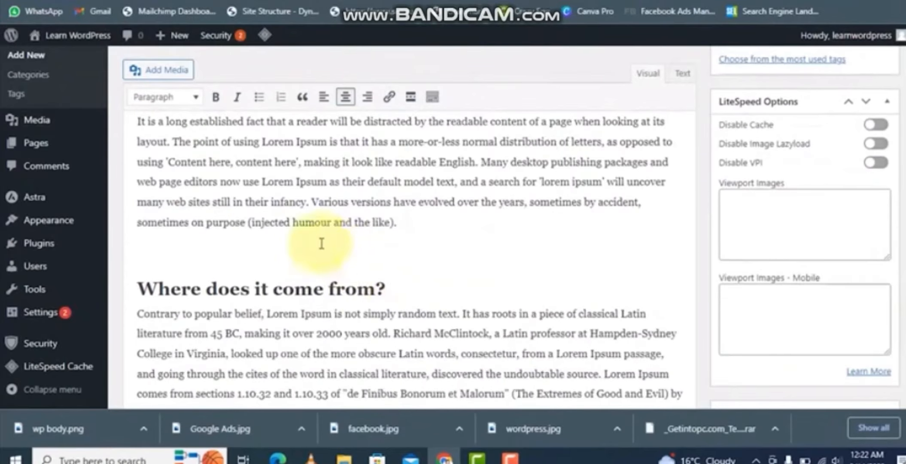
scroll(321, 244, down, 3)
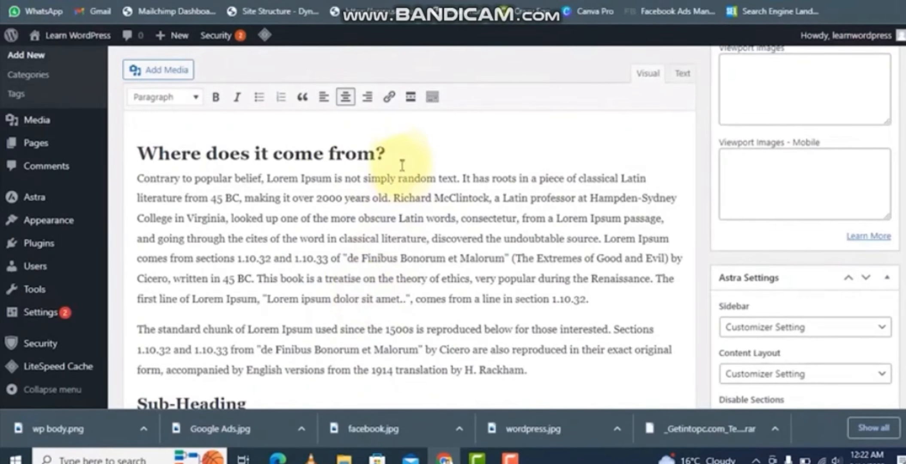
click(543, 372)
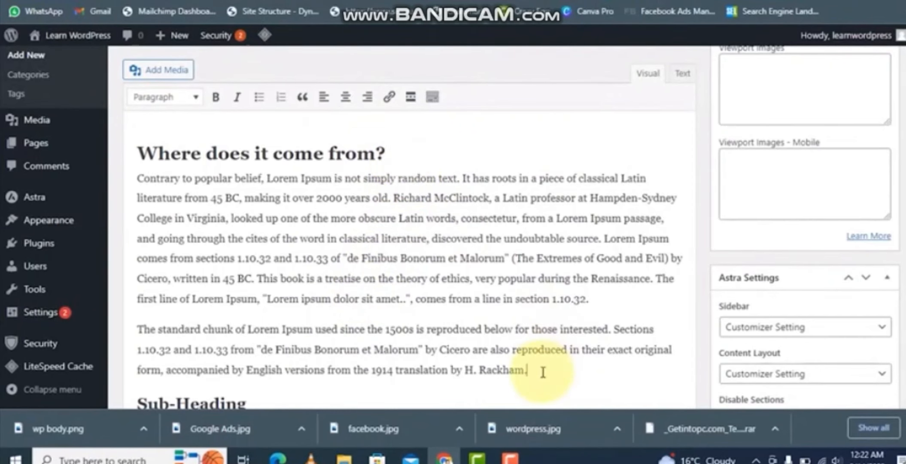
key(Return)
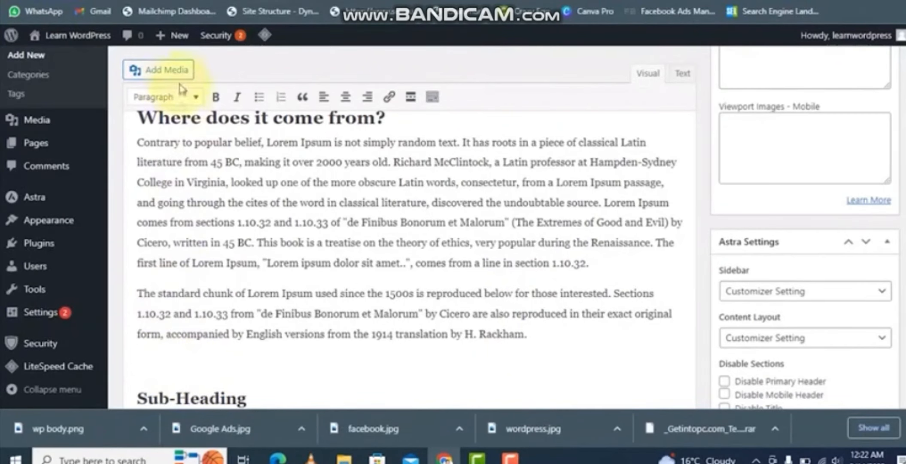
click(177, 70)
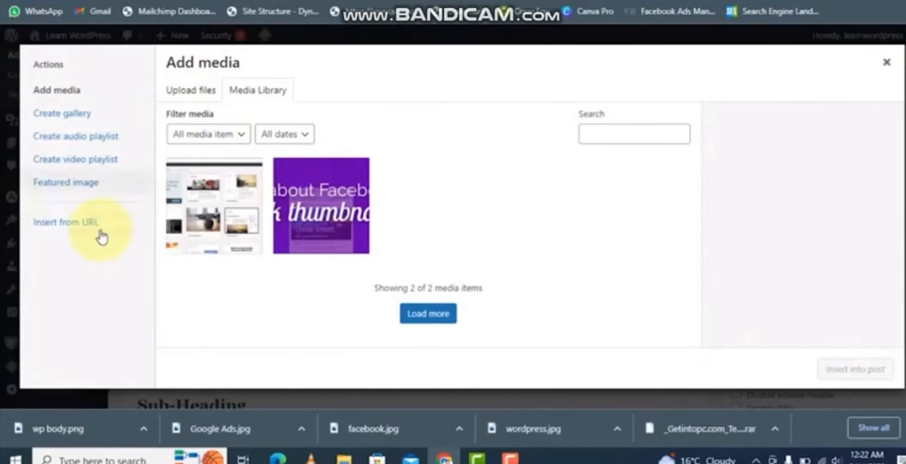
click(81, 228)
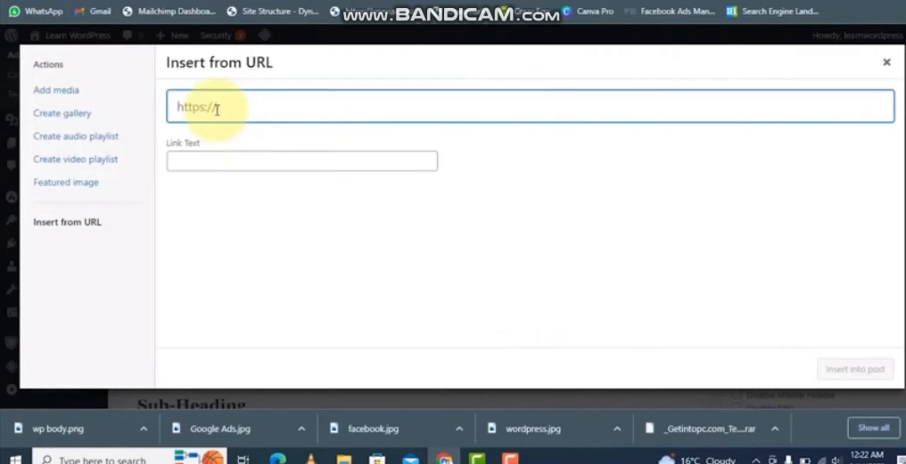
text(https://www.youtube.com/watch?v=71EZb94AS1k)
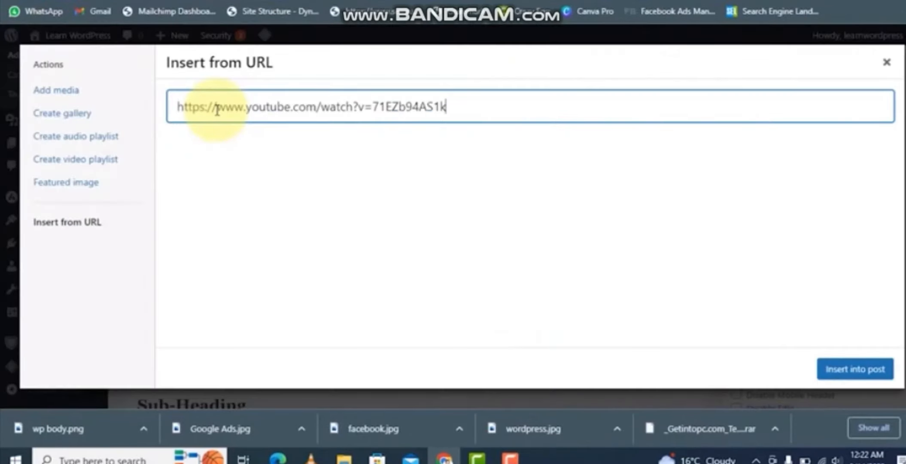
click(842, 369)
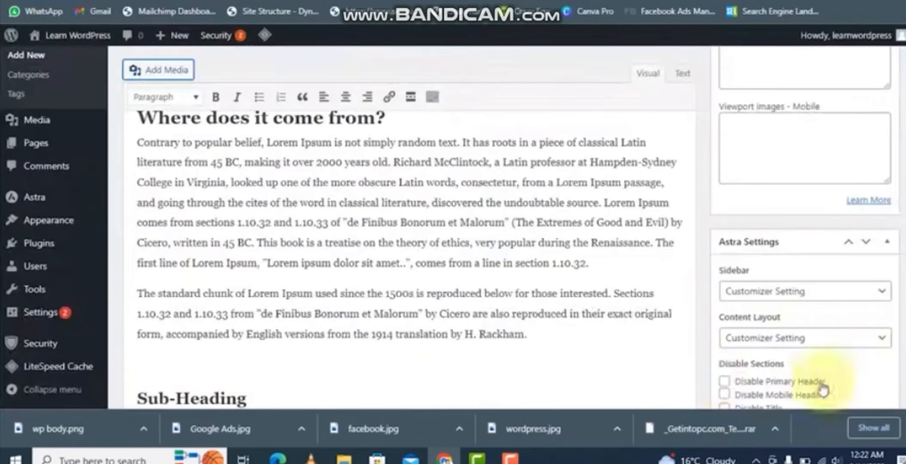
- Bold the phrase "ever since the 1500s, when an unknown printer took a galley" in the first paragraph
scroll(538, 269, down, 3)
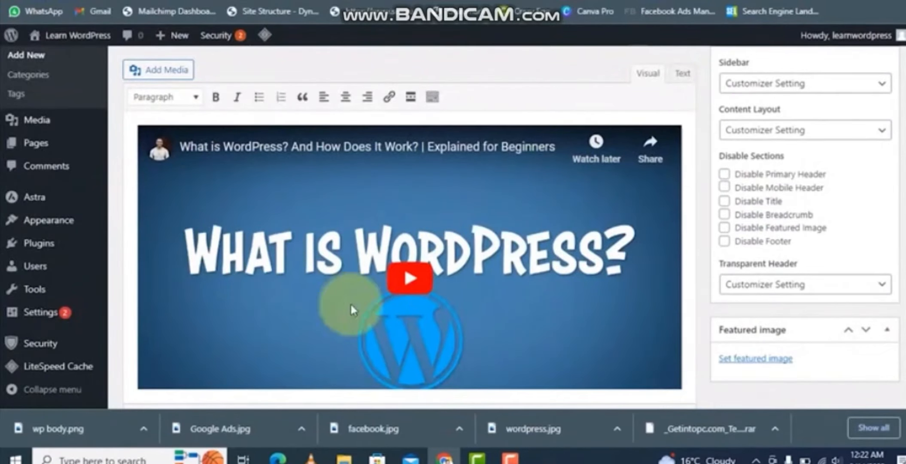
scroll(475, 271, down, 3)
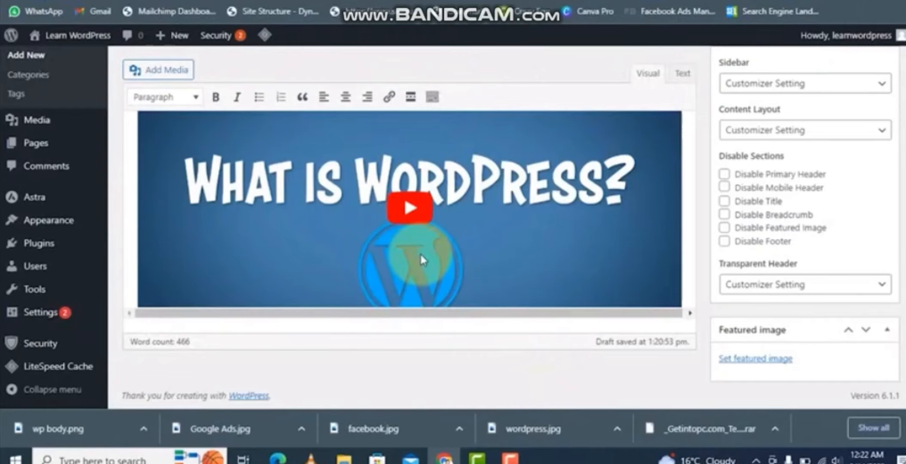
scroll(582, 289, up, 15)
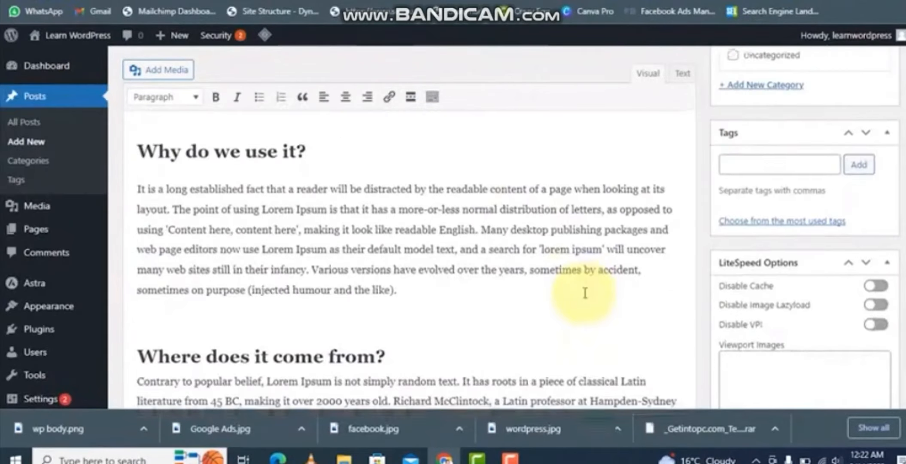
scroll(481, 308, up, 5)
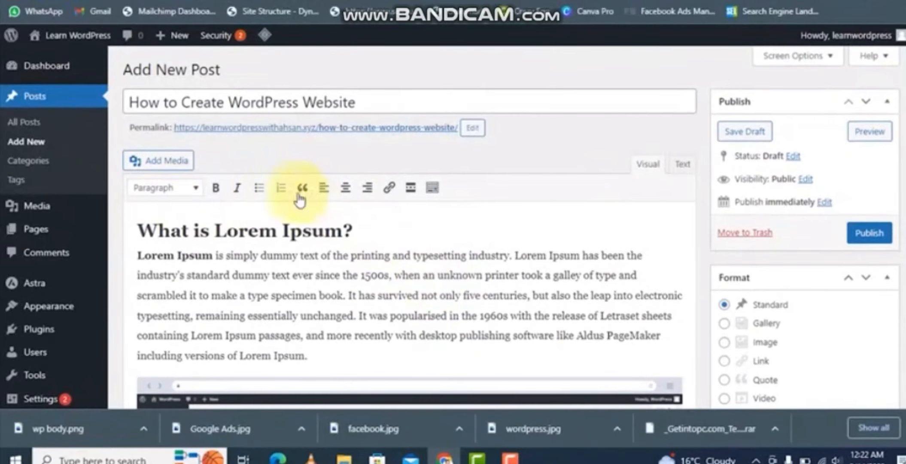
drag(296, 277, 583, 282)
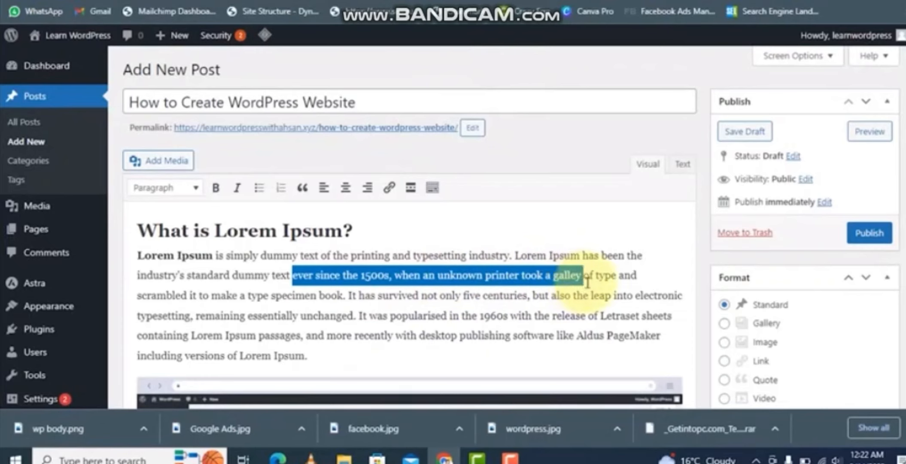
click(215, 187)
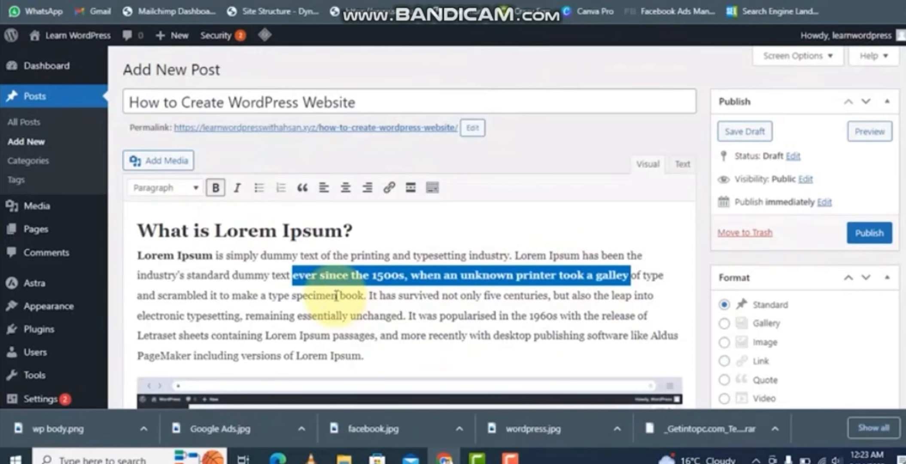
click(411, 317)
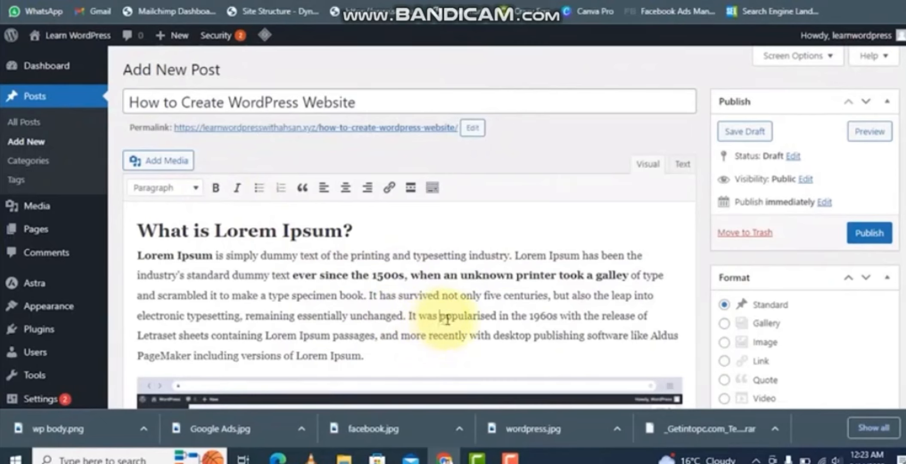
- Link the word "popularised" in the first paragraph to google.com
drag(442, 317, 494, 318)
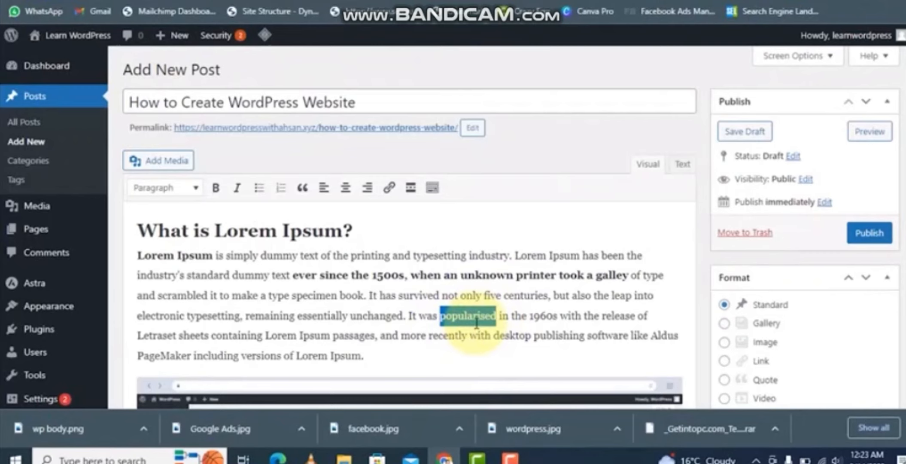
click(389, 188)
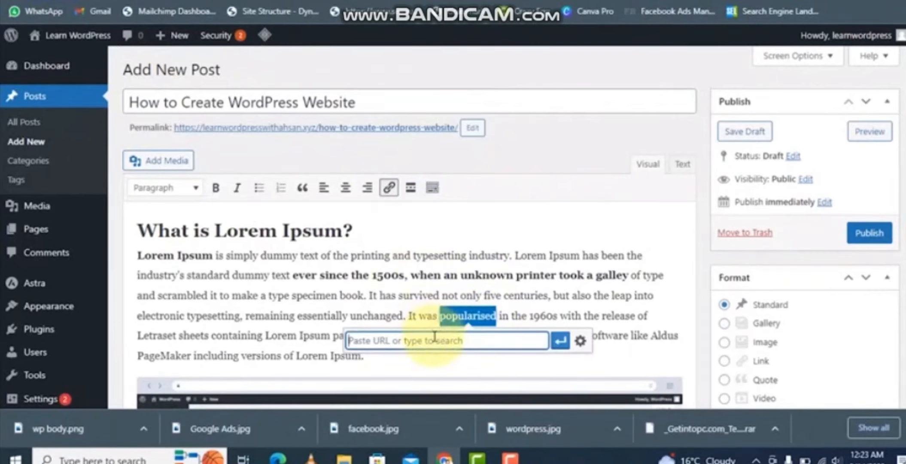
text(google.com)
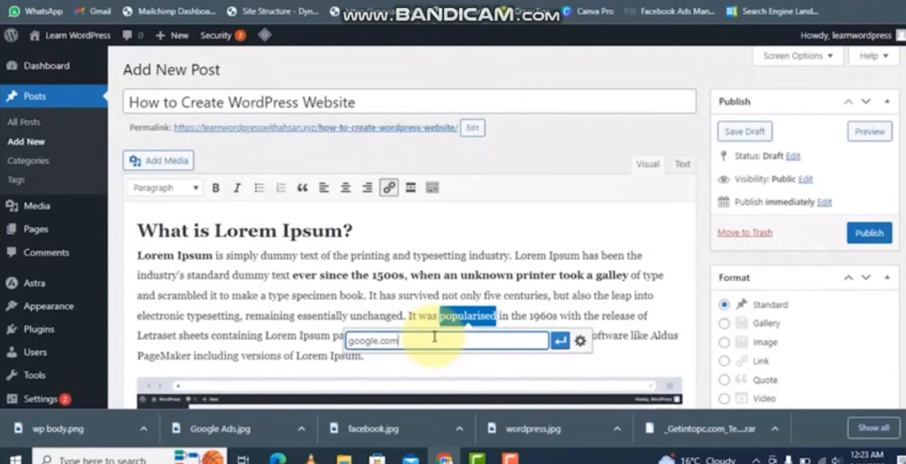
click(559, 342)
- Upload wordpress.jpg from the Desktop and set it as the post's featured image
scroll(774, 365, down, 4)
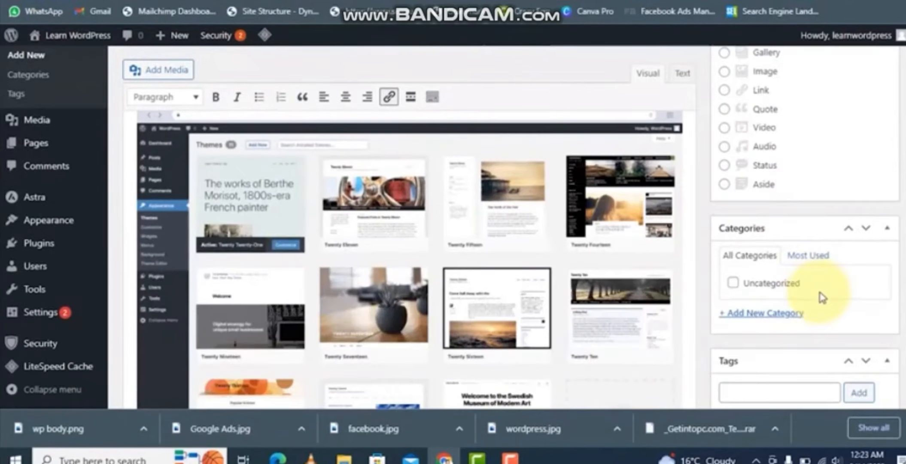
scroll(819, 299, down, 2)
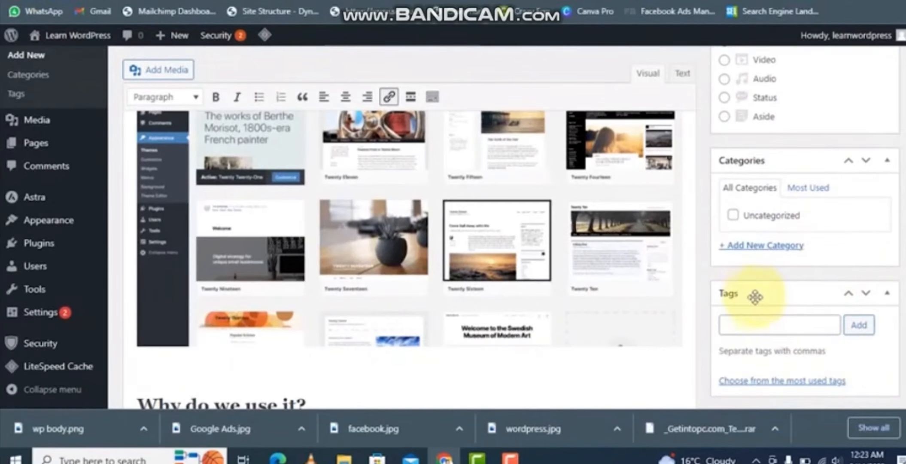
scroll(775, 309, down, 6)
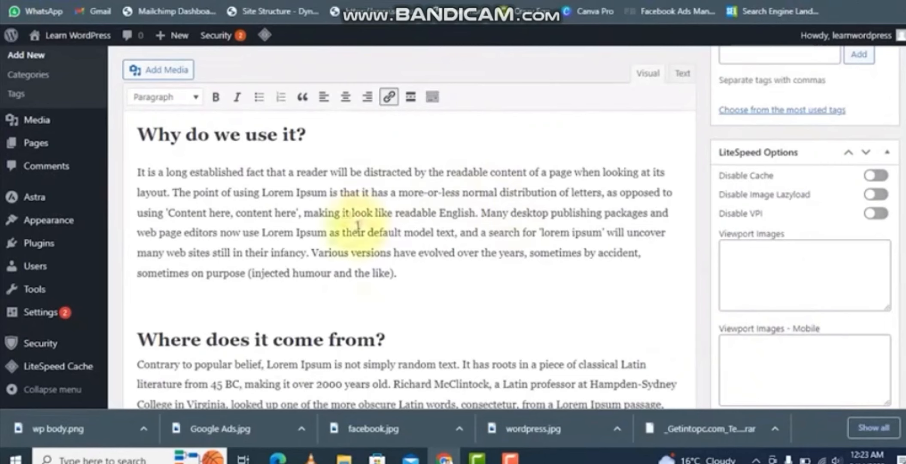
scroll(636, 284, down, 2)
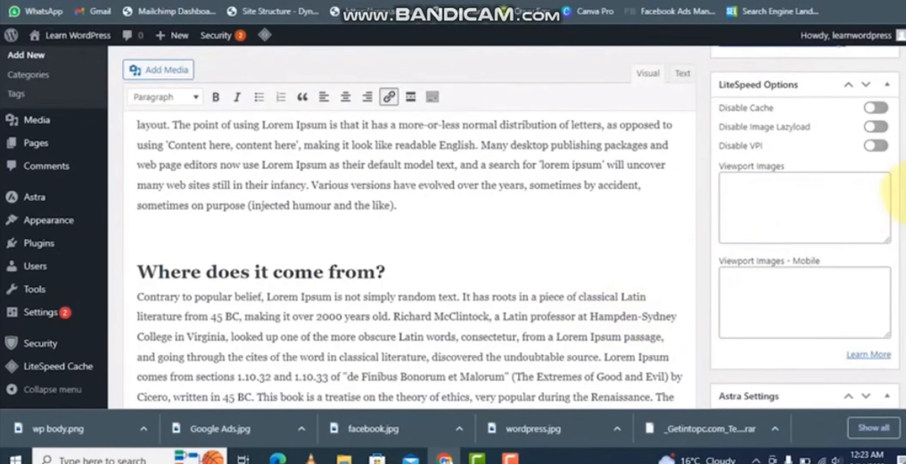
scroll(901, 196, down, 10)
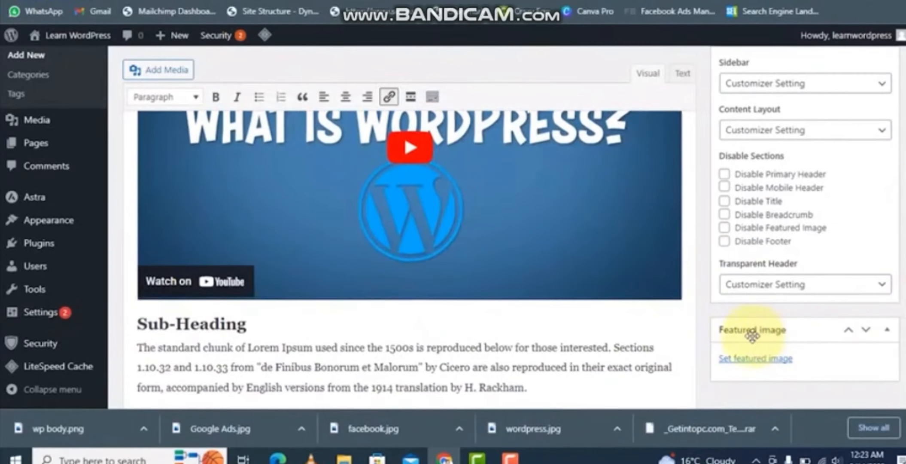
click(757, 360)
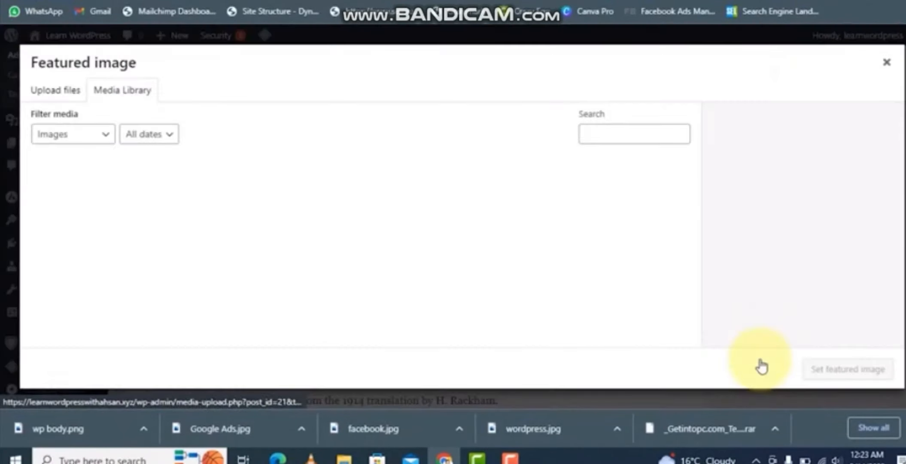
click(65, 96)
click(455, 247)
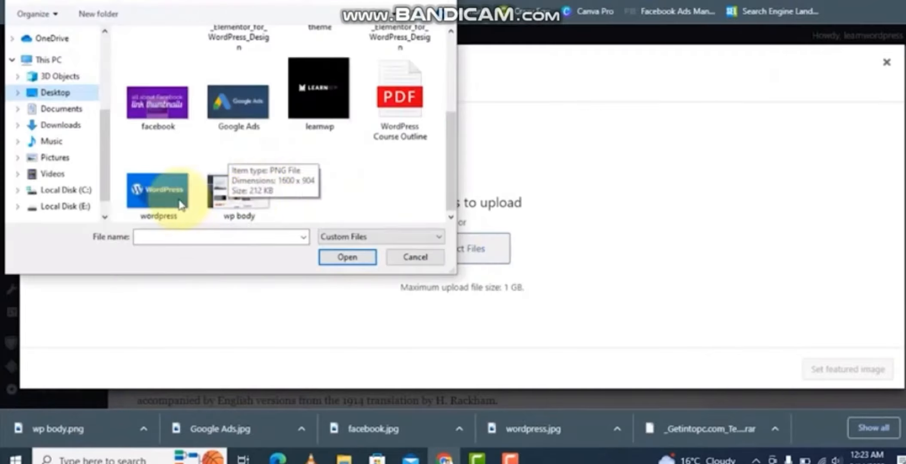
double_click(159, 202)
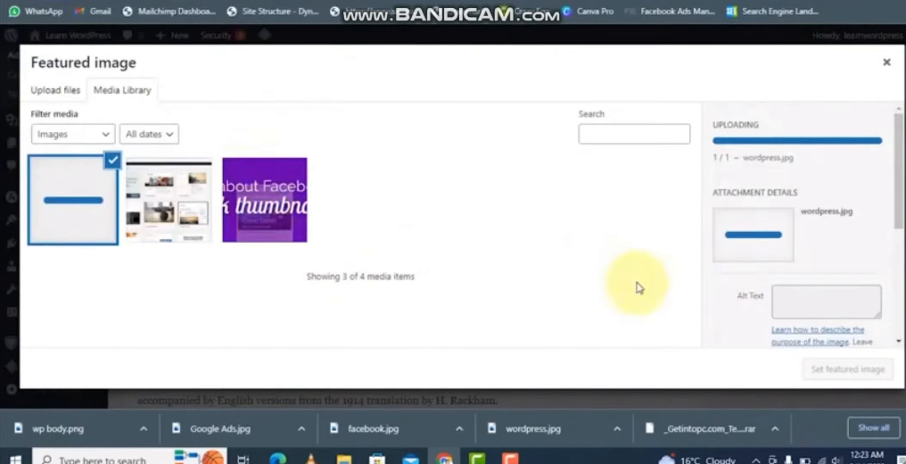
click(847, 370)
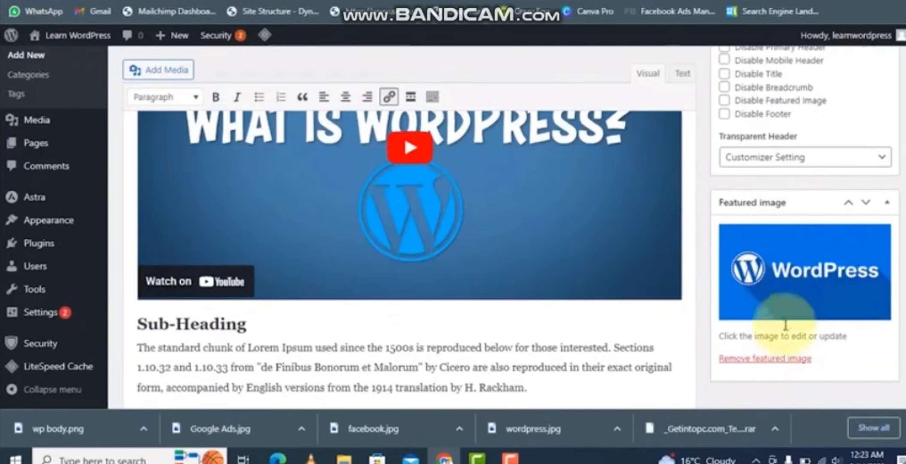
scroll(368, 244, up, 5)
scroll(751, 301, down, 5)
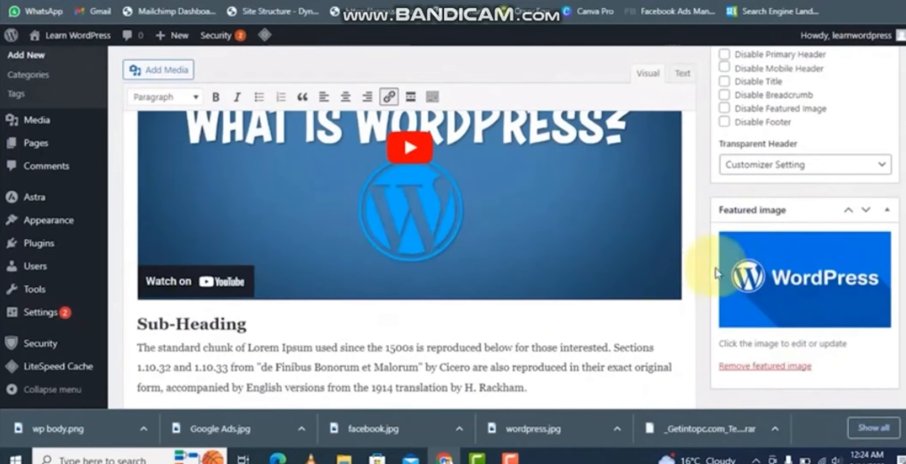
scroll(631, 255, up, 5)
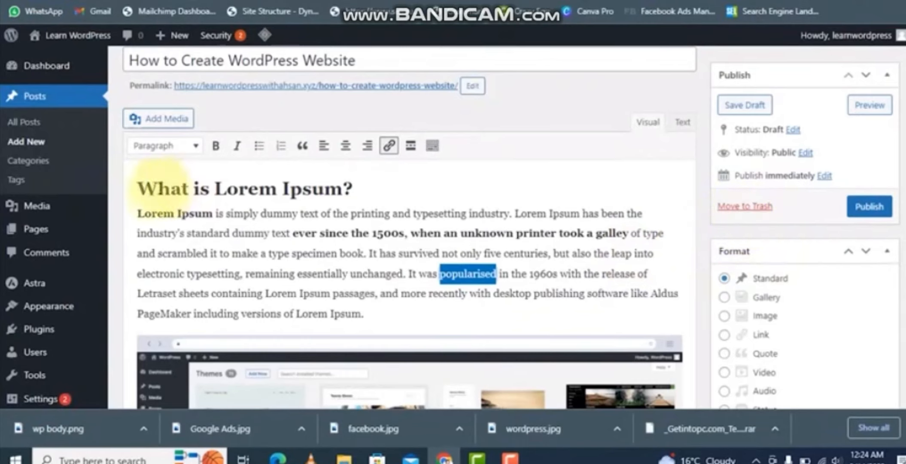
drag(146, 188, 310, 204)
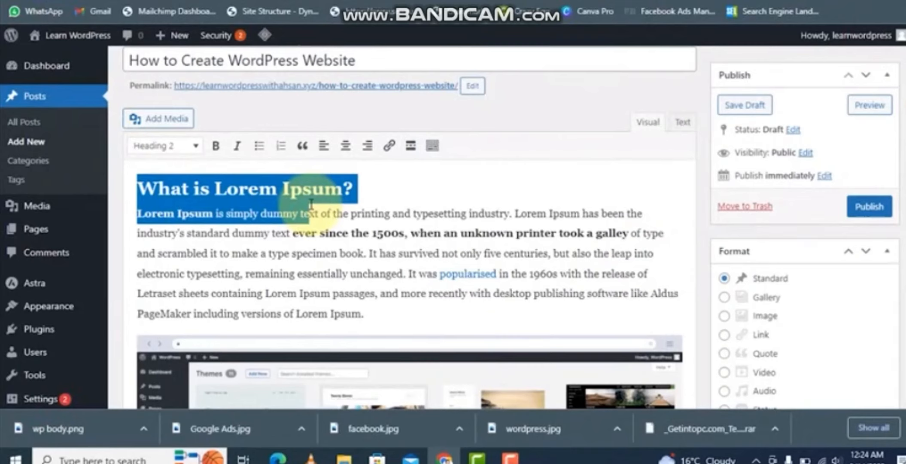
- Add the tags "wordpress website" and "html" to the post
scroll(815, 275, down, 5)
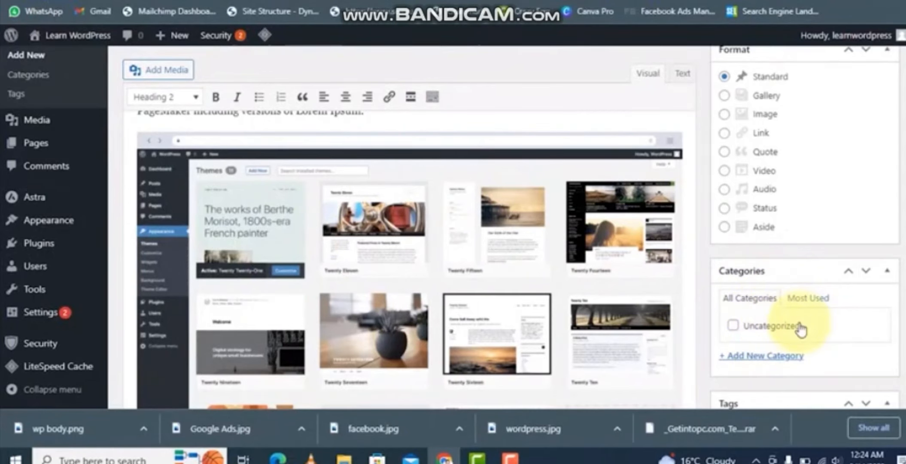
scroll(801, 330, down, 3)
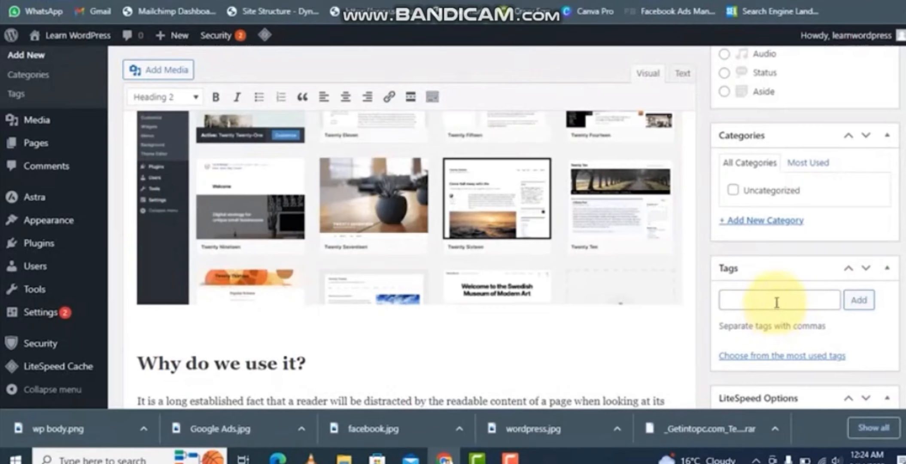
click(776, 302)
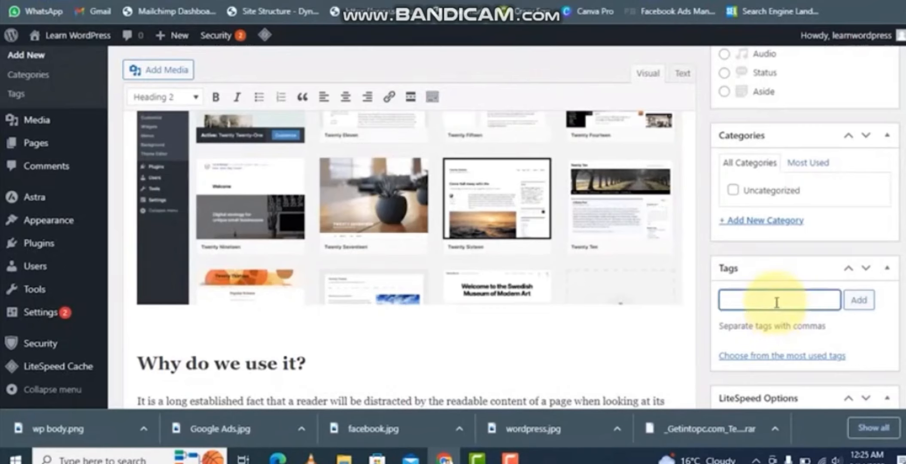
text(wordpress website, html)
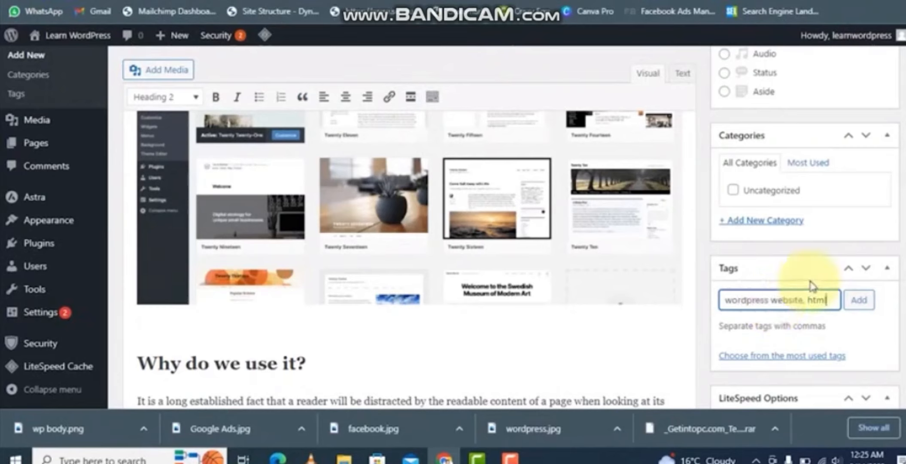
key(Return)
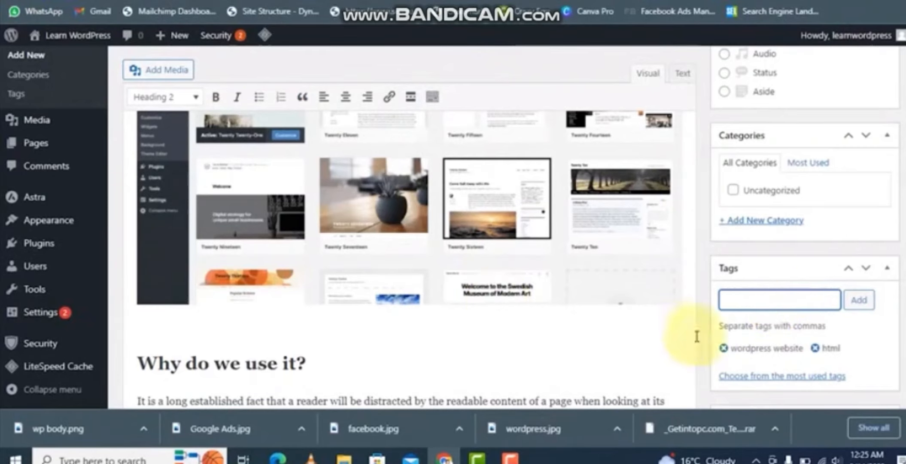
- Examine the post title and its permalink slug
scroll(796, 355, up, 6)
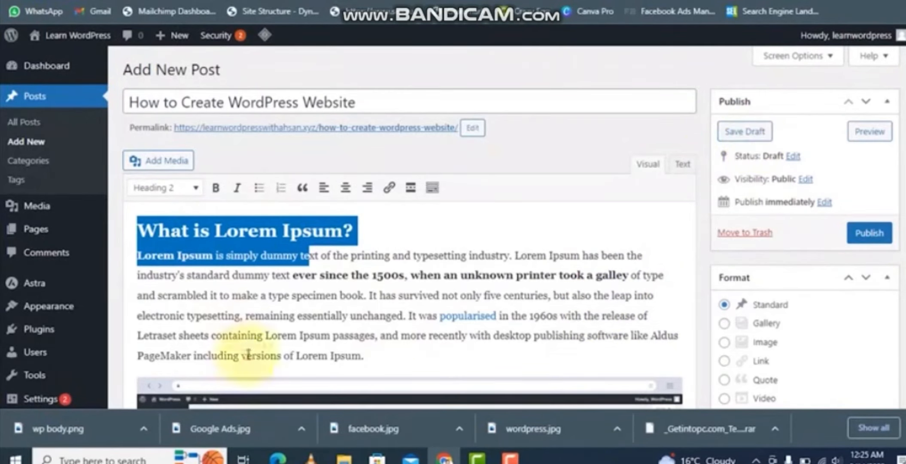
scroll(451, 302, down, 2)
scroll(451, 302, up, 5)
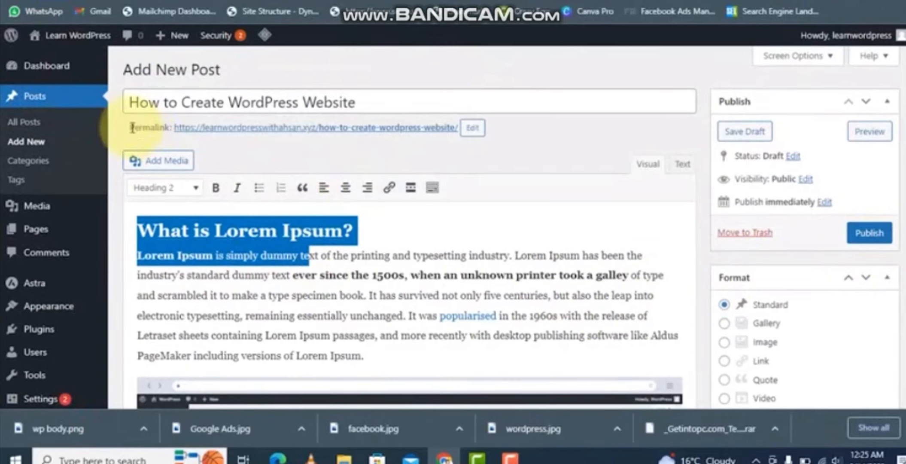
drag(144, 129, 165, 128)
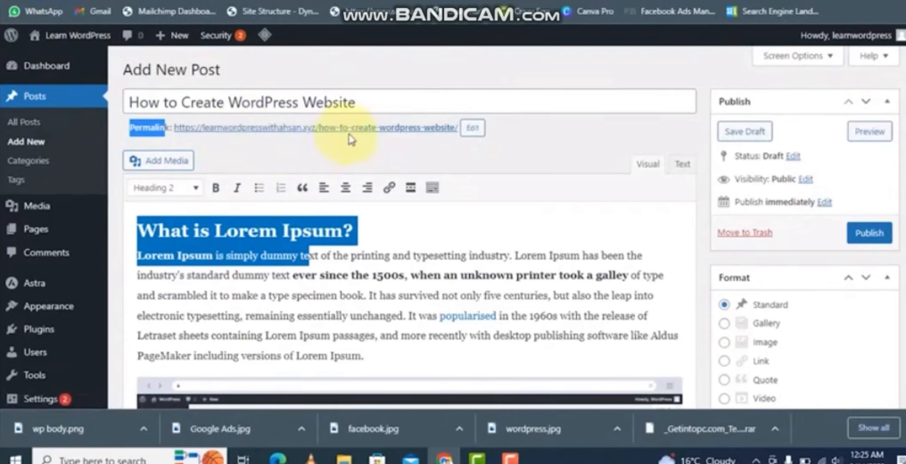
click(454, 139)
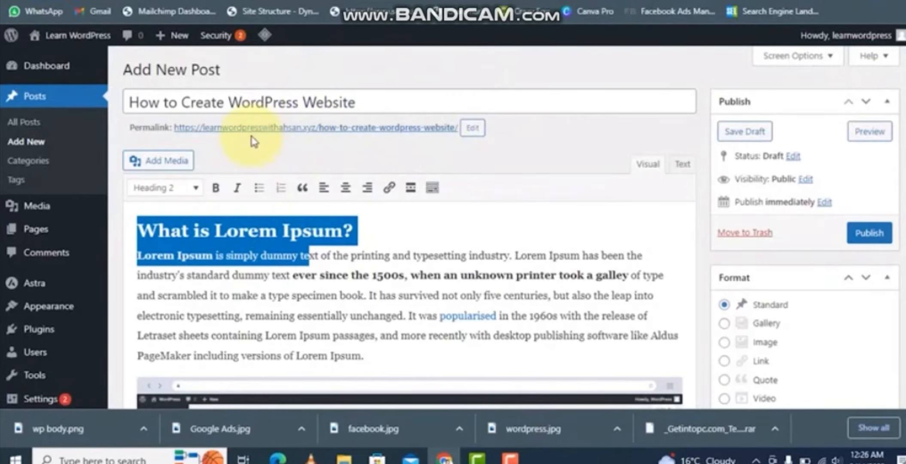
drag(318, 128, 452, 132)
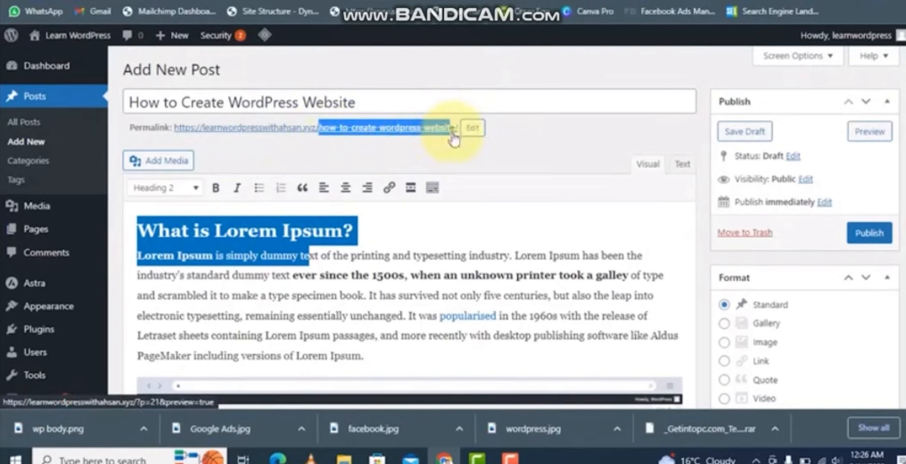
click(369, 108)
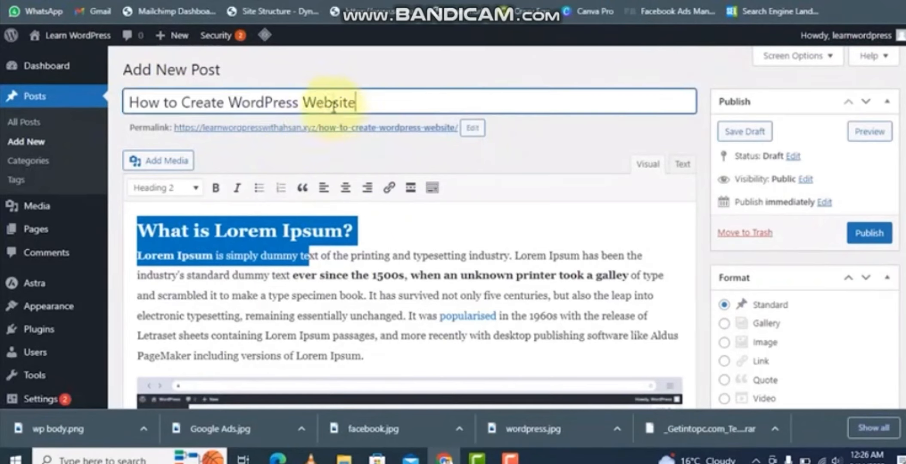
drag(334, 107, 132, 106)
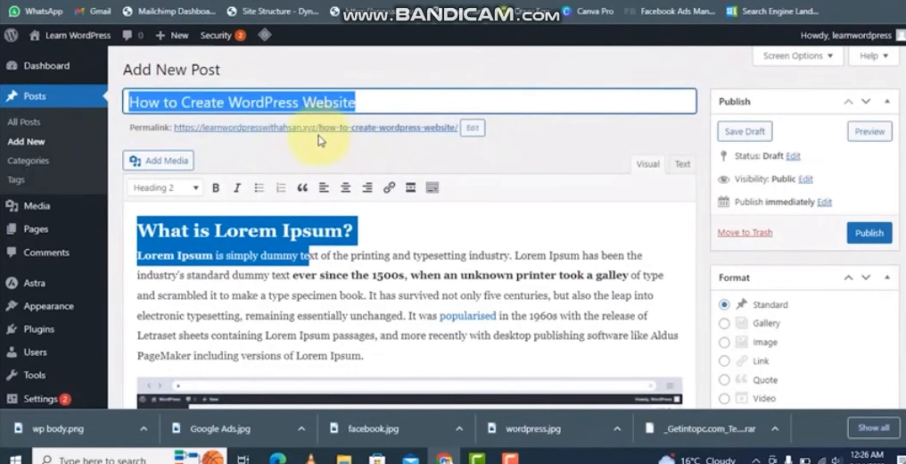
drag(319, 127, 456, 131)
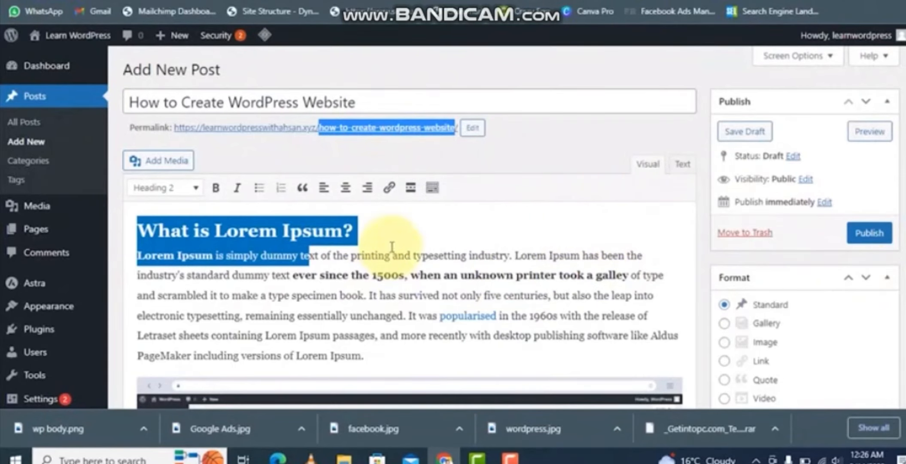
- Publish the post
scroll(391, 247, down, 10)
scroll(628, 328, up, 7)
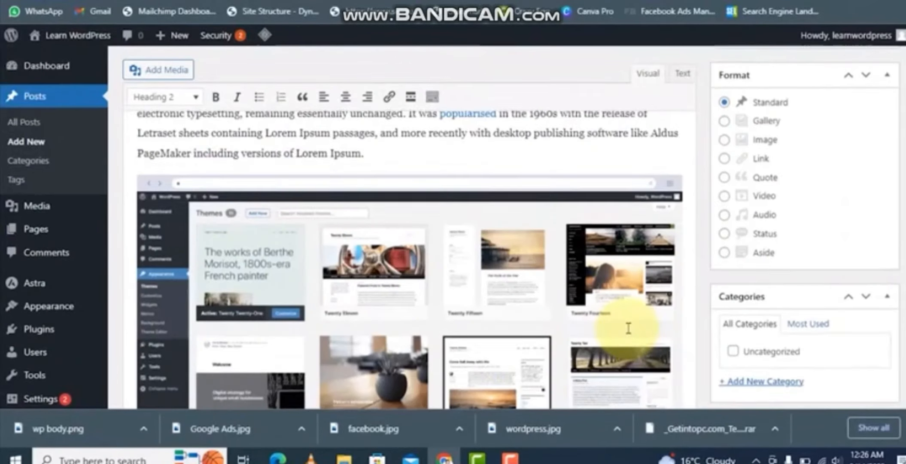
scroll(628, 328, up, 5)
click(877, 239)
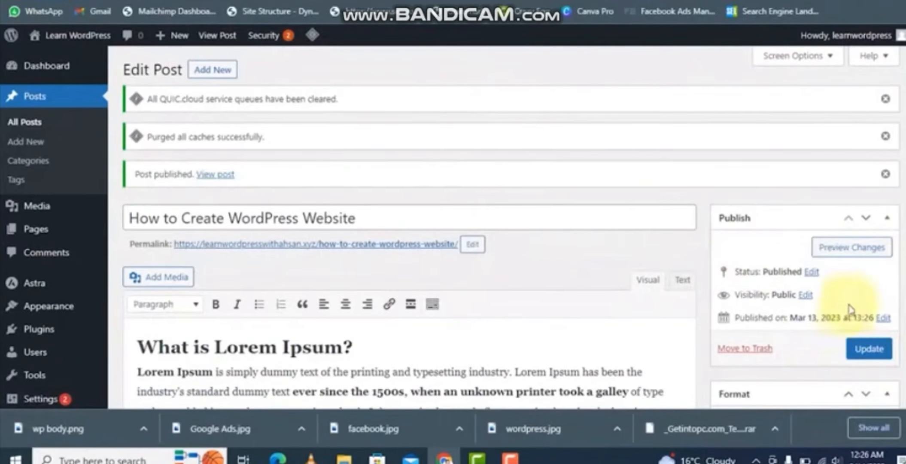
- Preview the published post and test the 'popularised' link, then return to the post editor
click(853, 249)
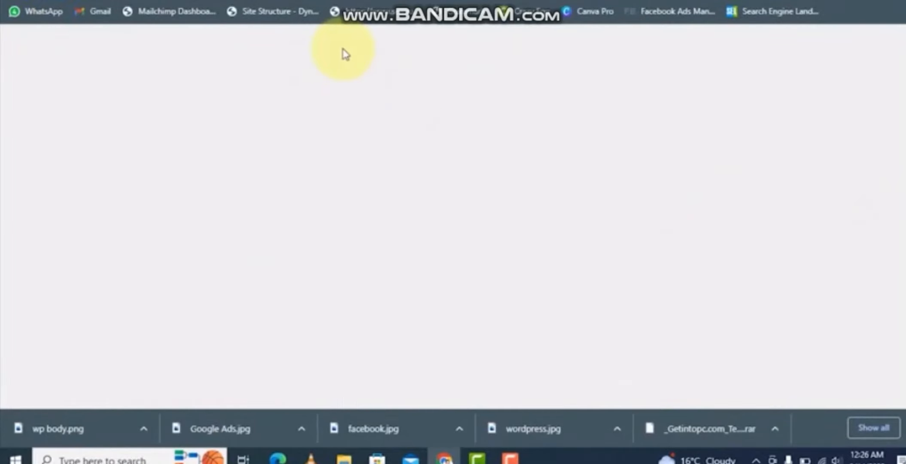
scroll(162, 202, down, 20)
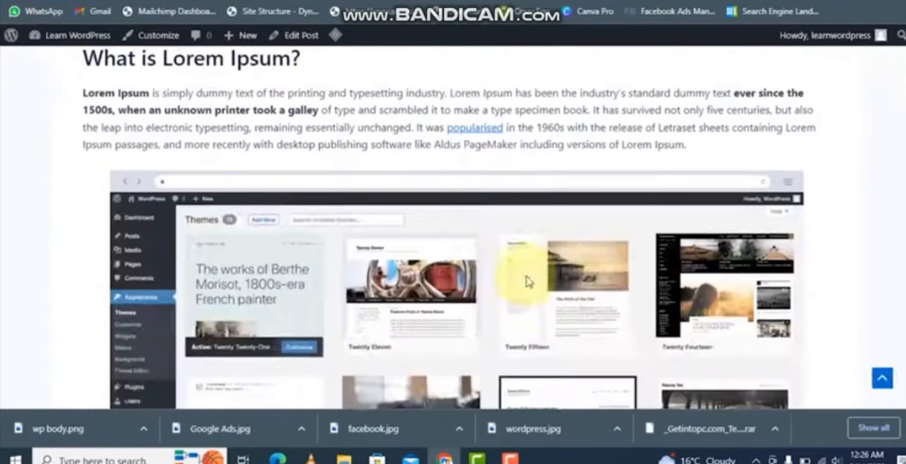
scroll(495, 212, up, 10)
scroll(536, 278, up, 10)
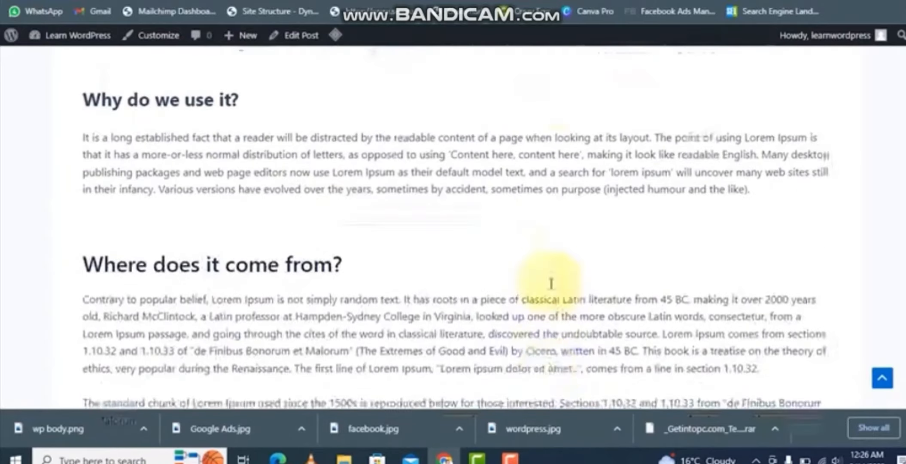
scroll(902, 108, up, 5)
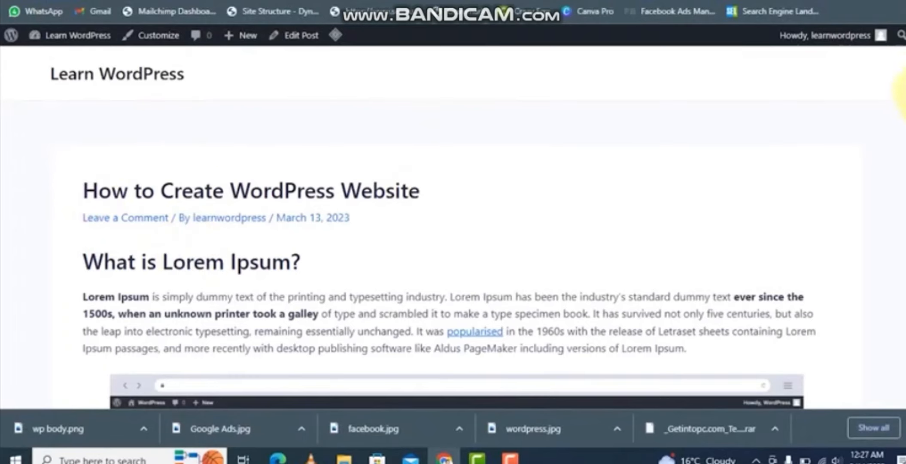
scroll(903, 80, down, 3)
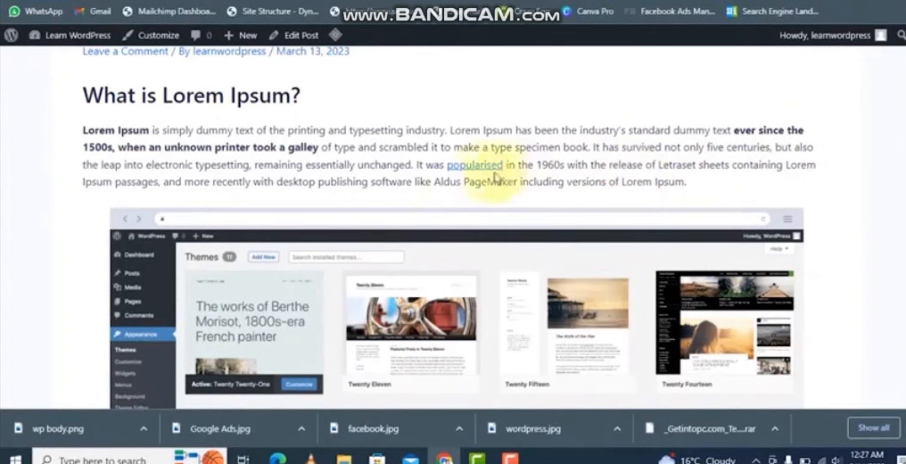
click(472, 168)
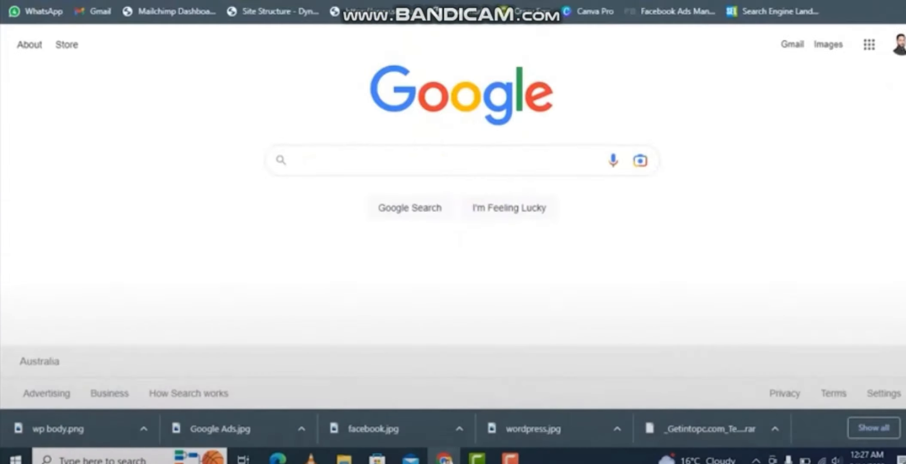
key(ctrl+shift+Tab)
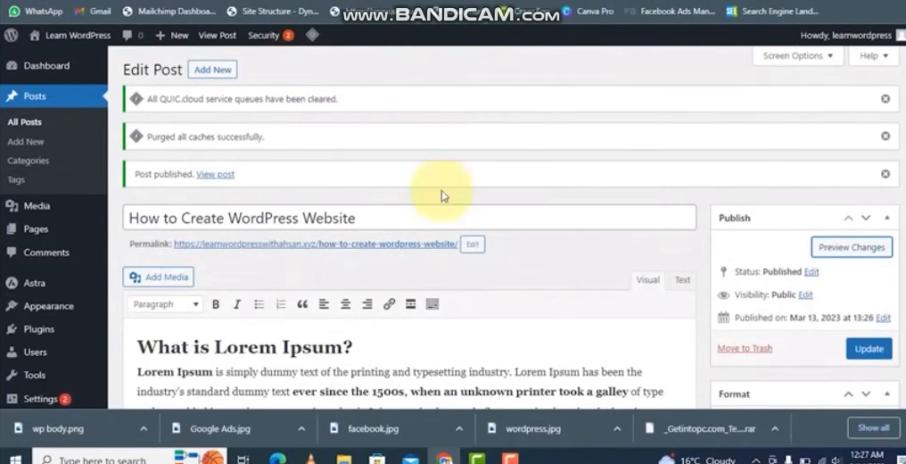
- Set the 'popularised' link to open in a new tab and update the post
scroll(509, 284, down, 3)
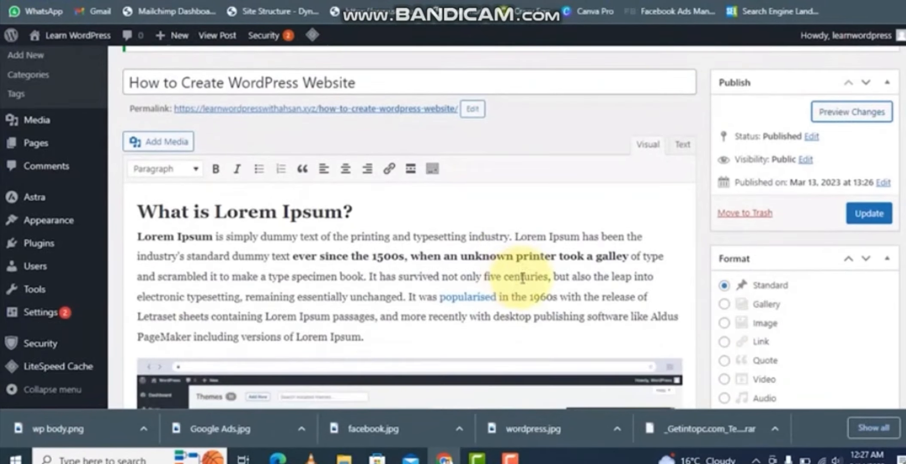
double_click(473, 301)
click(486, 322)
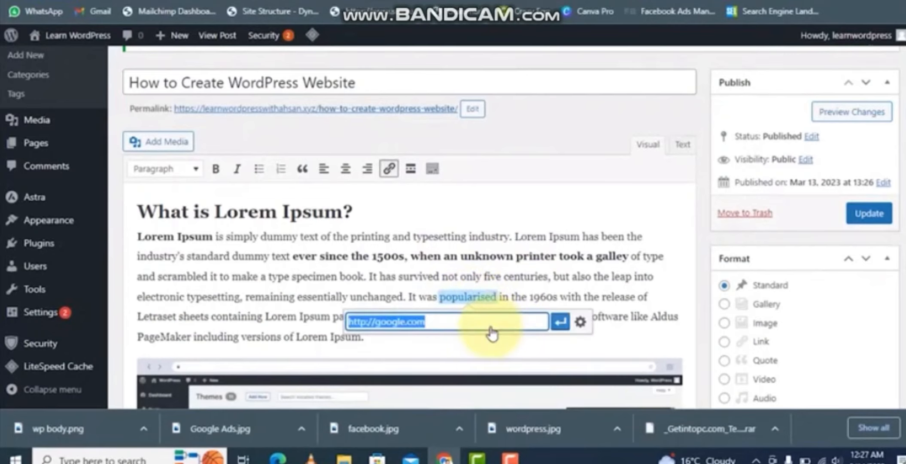
click(581, 326)
click(437, 144)
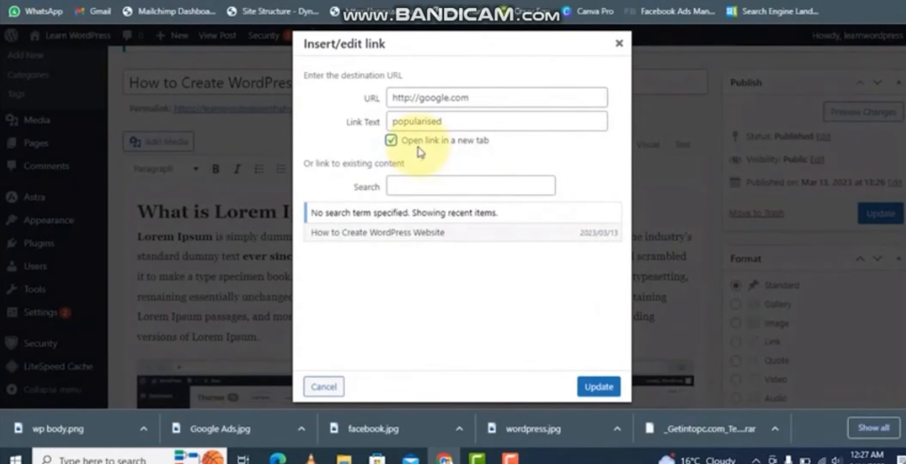
click(594, 385)
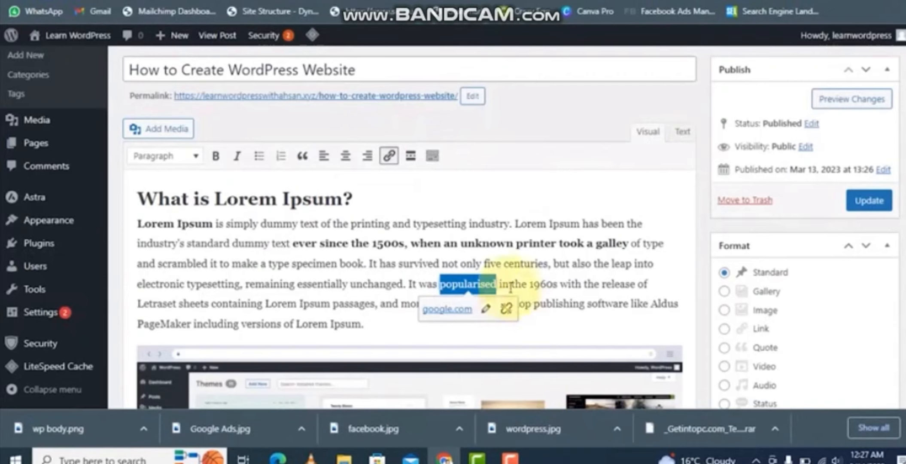
click(868, 200)
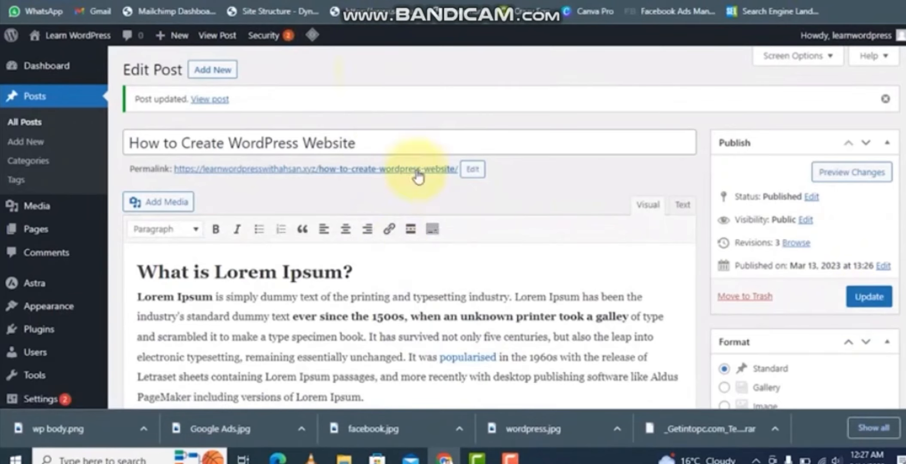
- Preview the updated post and test the 'popularised' link again
click(886, 185)
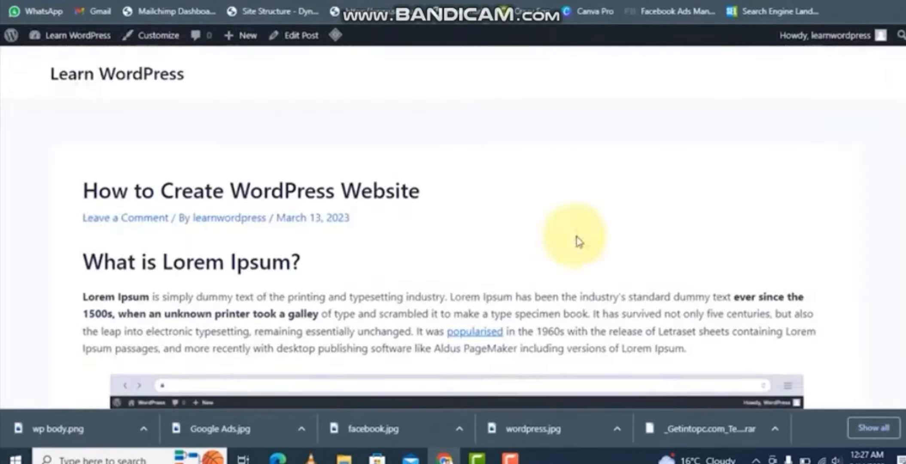
scroll(495, 273, down, 2)
click(468, 267)
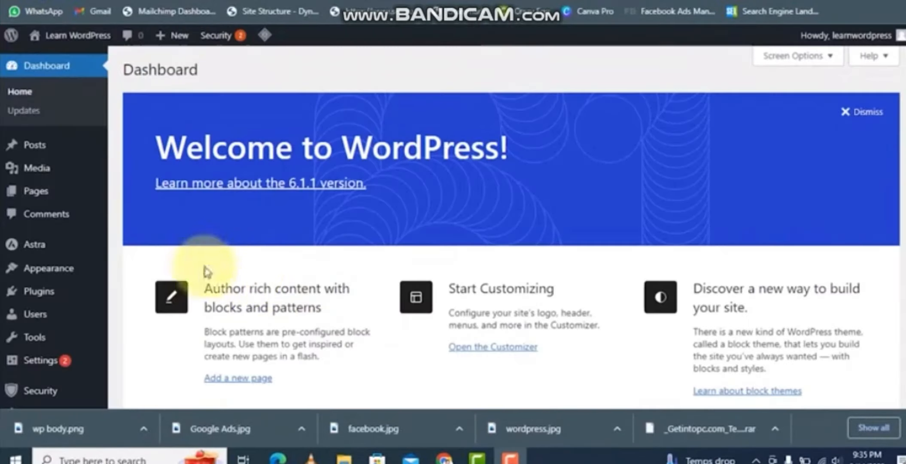
- Create a new page titled Contact Us
mouse_move(28, 251)
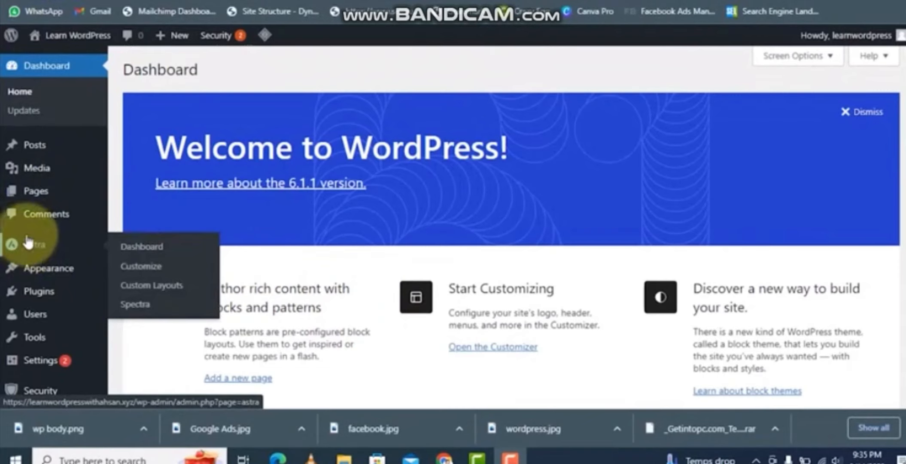
mouse_move(29, 204)
click(143, 214)
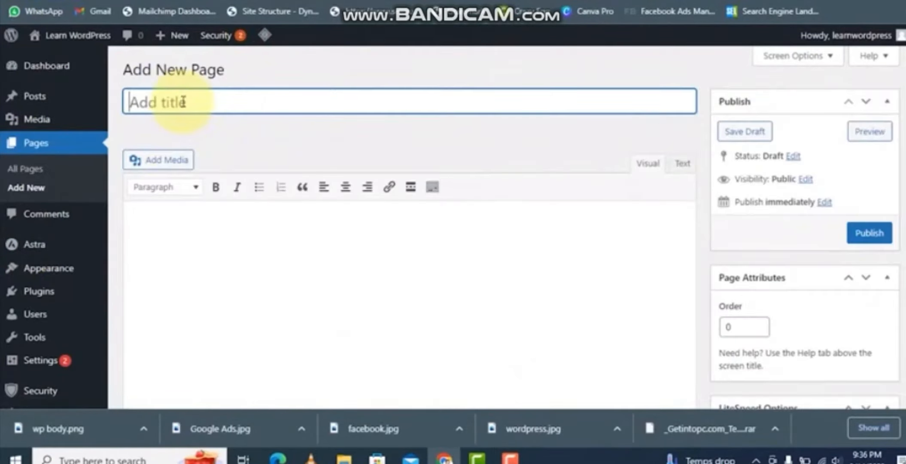
text(Co)
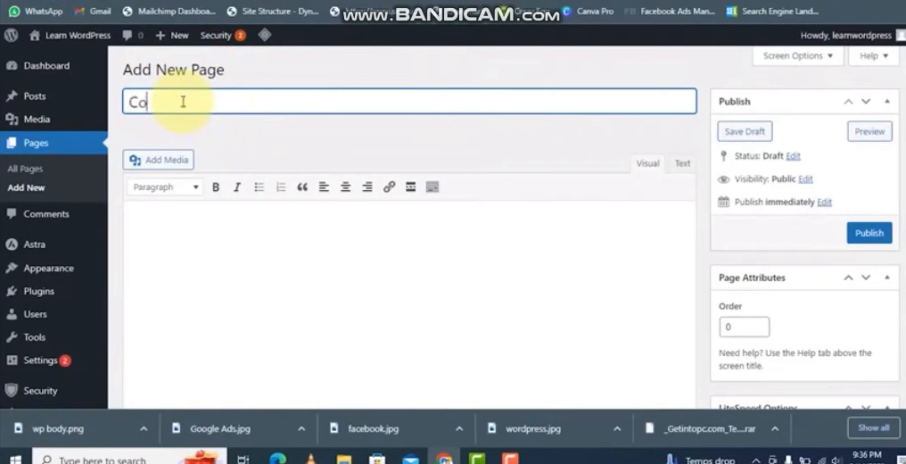
text(ntact Us)
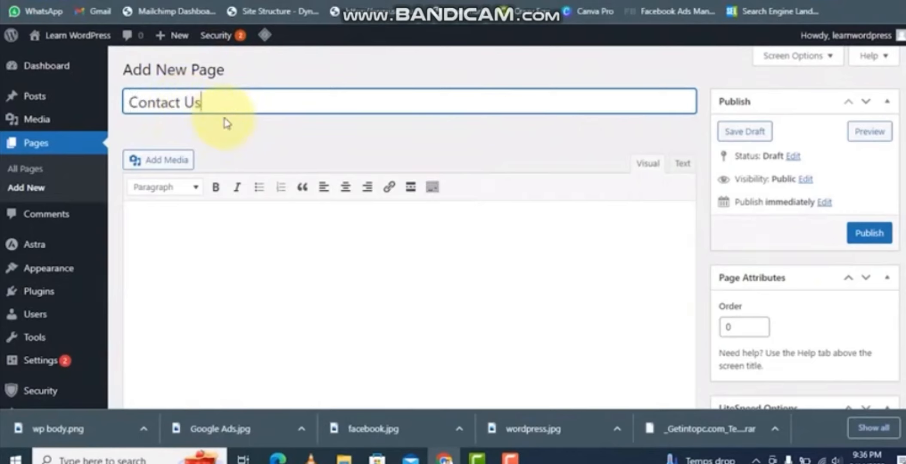
triple_click(219, 101)
click(172, 221)
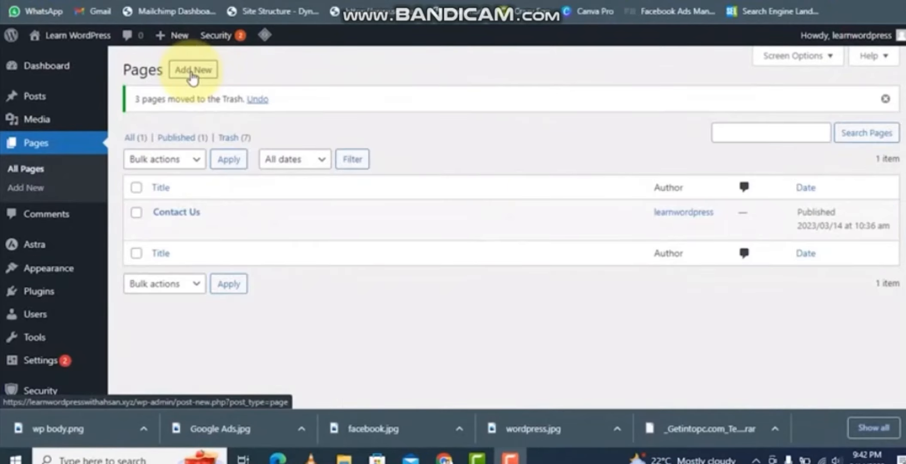
- Add a new page titled Home and publish it
click(193, 71)
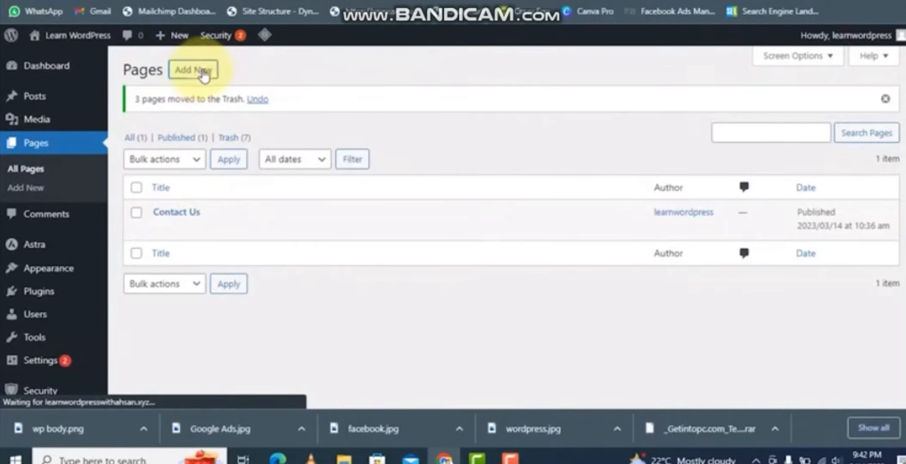
text(Home)
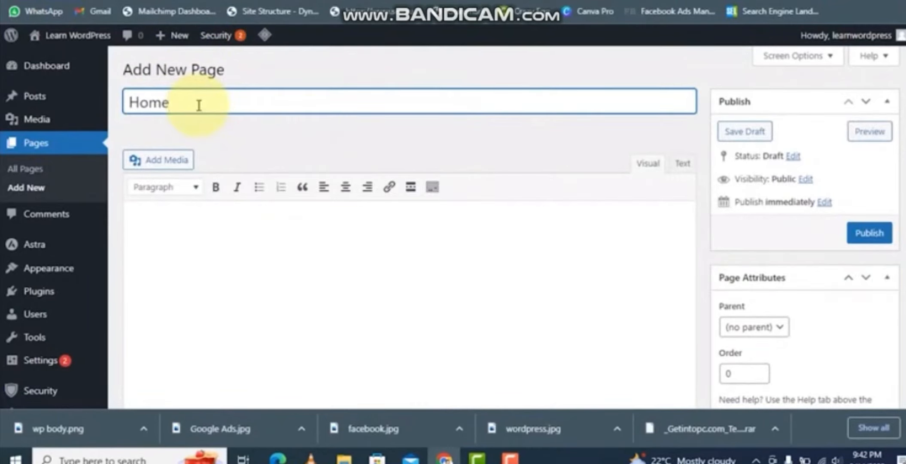
click(869, 233)
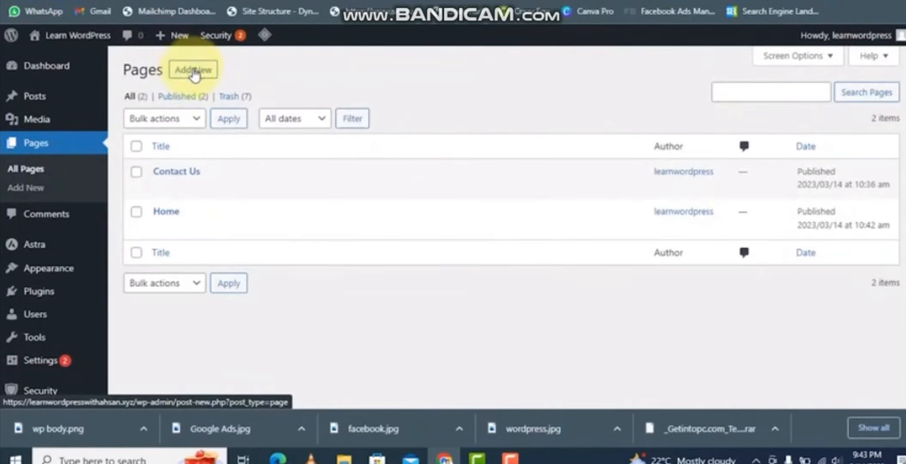
- Add and publish a new page titled Privacy Policy
click(182, 71)
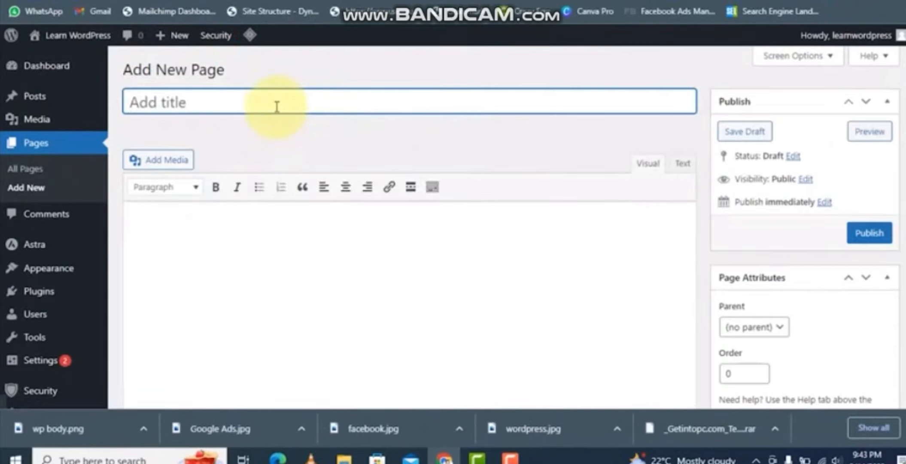
click(857, 230)
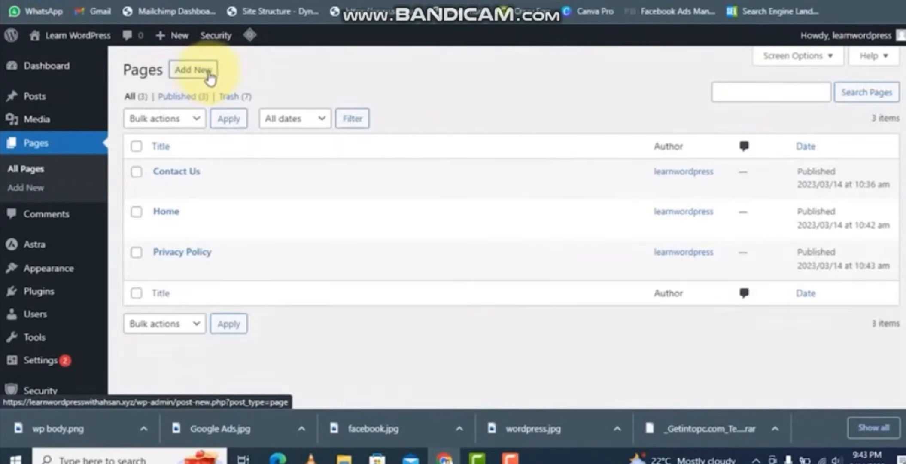
- Add a new page titled About Us and publish it
click(196, 70)
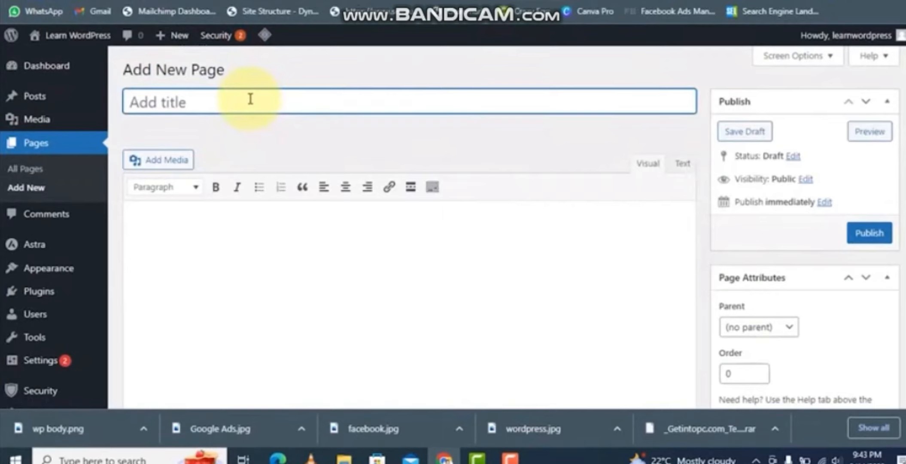
text(About)
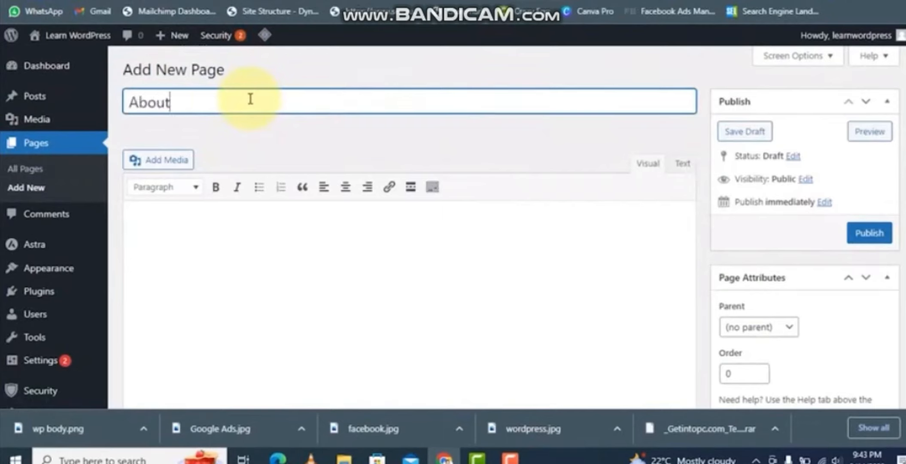
text( Us)
click(867, 235)
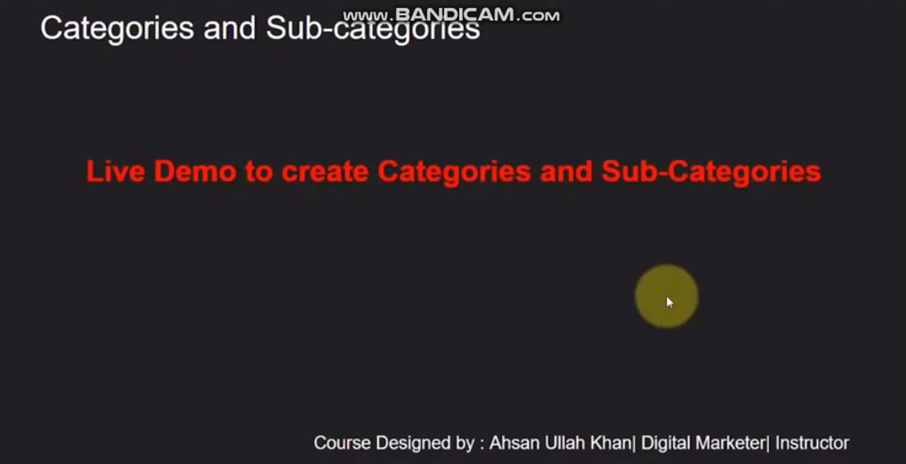
- Rename the default Uncategorized post category to WordPress and update it
key(Escape)
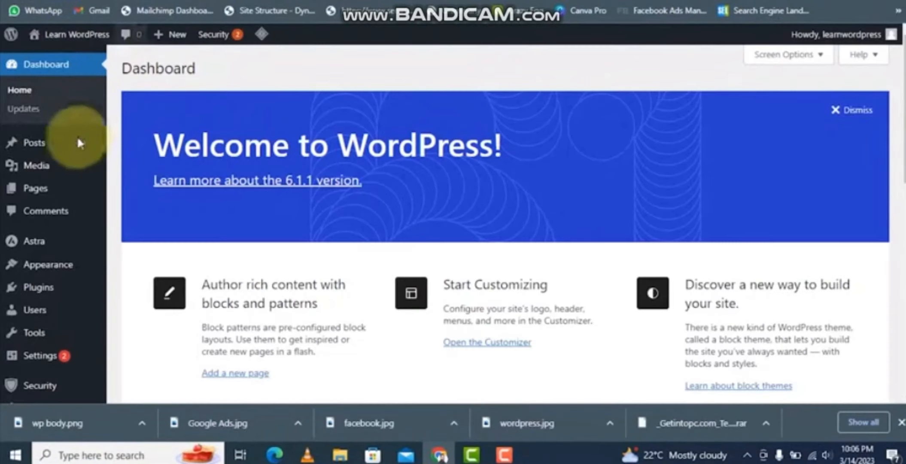
mouse_move(41, 152)
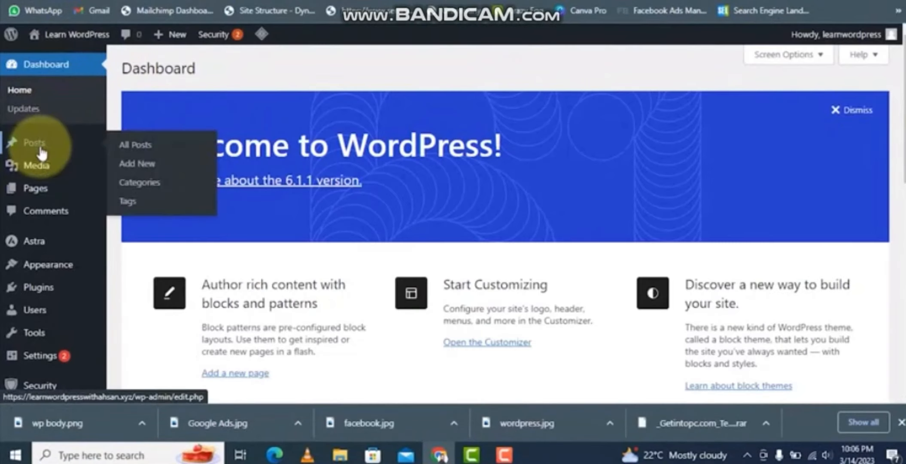
click(134, 187)
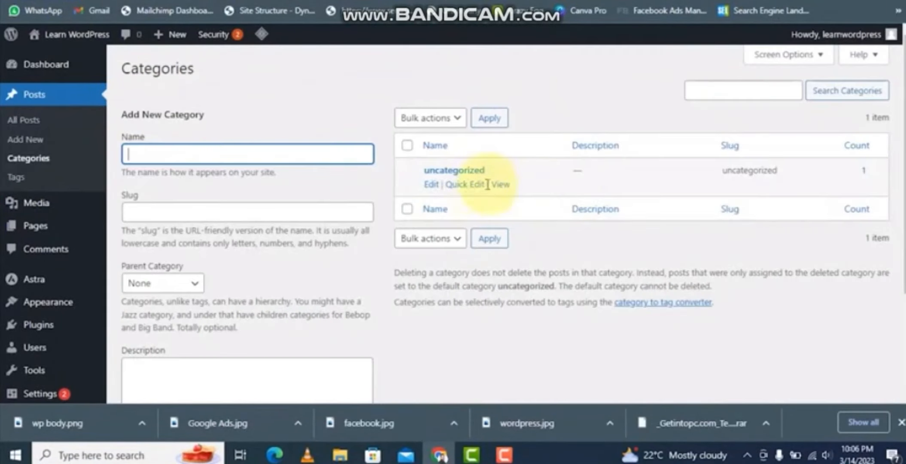
click(432, 185)
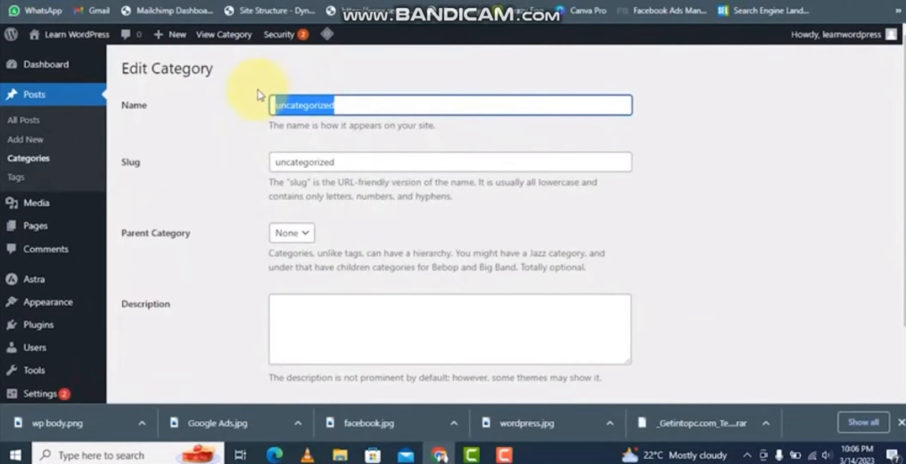
text(WordPress)
key(Tab)
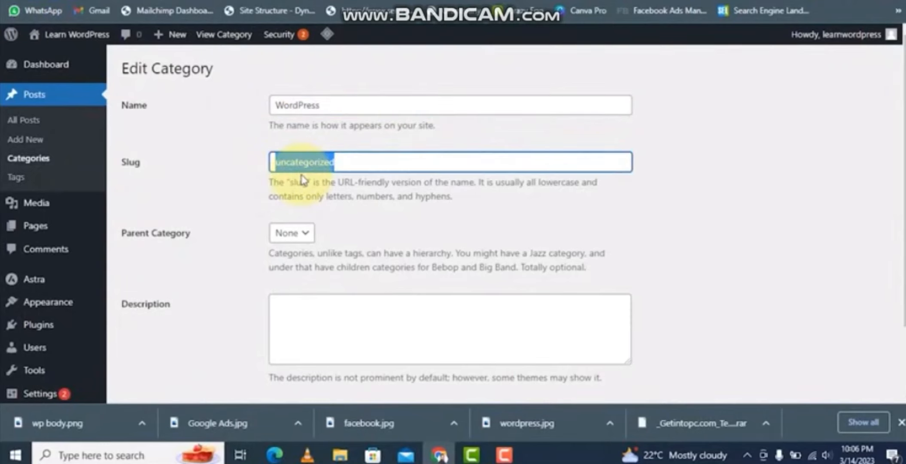
text(digi)
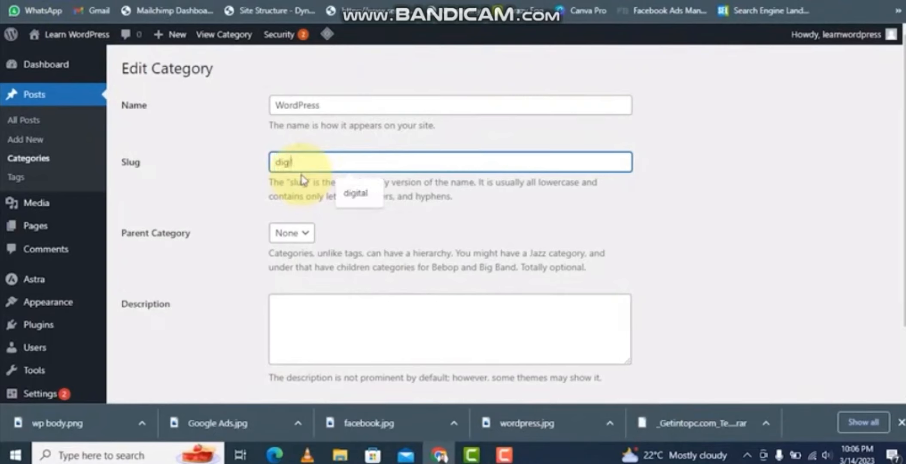
text(tal)
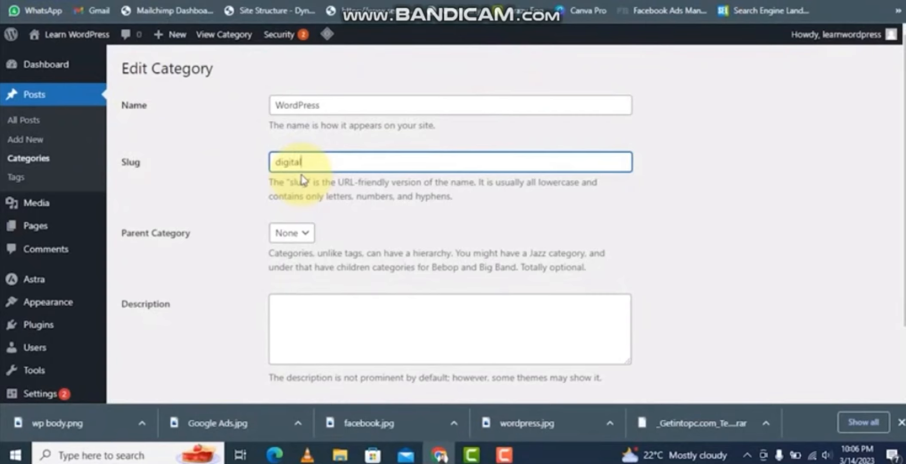
key(BackSpace)
key(BackSpace)
key(BackSpace)
key(BackSpace)
key(BackSpace)
scroll(302, 180, down, 2)
click(146, 339)
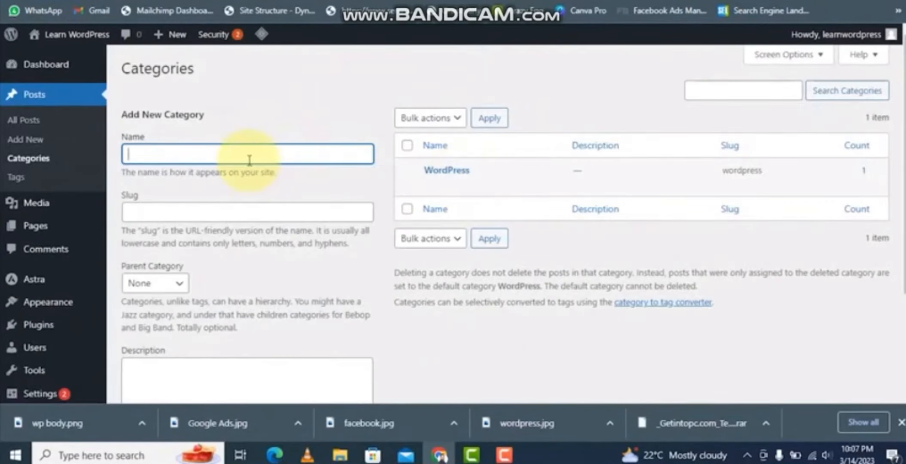
- Add a new category named Facebook Ads with the slug facebook-ads
text(cebook Ads)
click(207, 211)
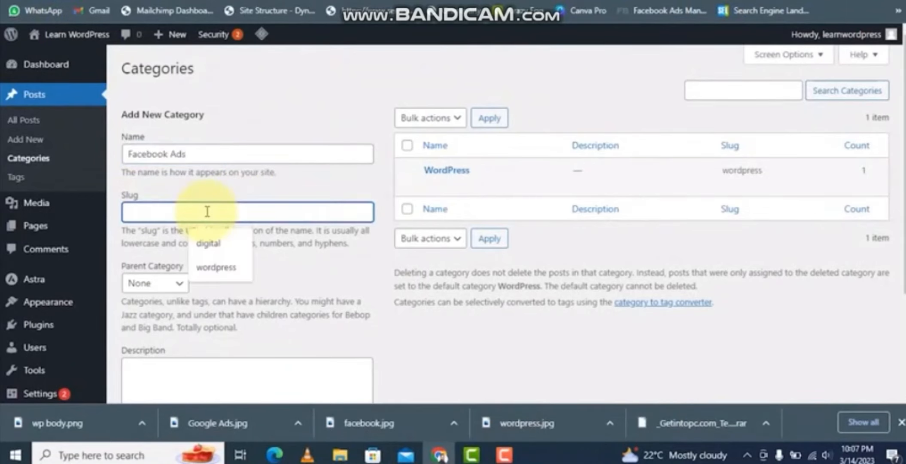
text(facebook-ads)
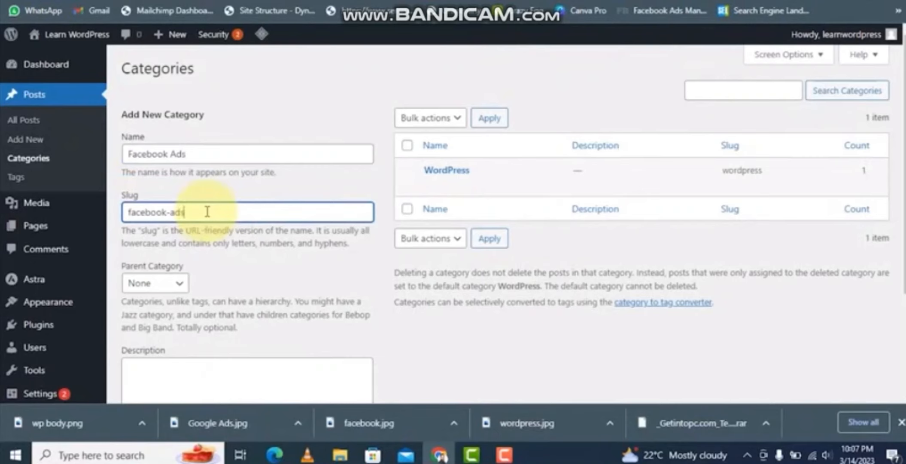
scroll(207, 258, down, 4)
click(188, 337)
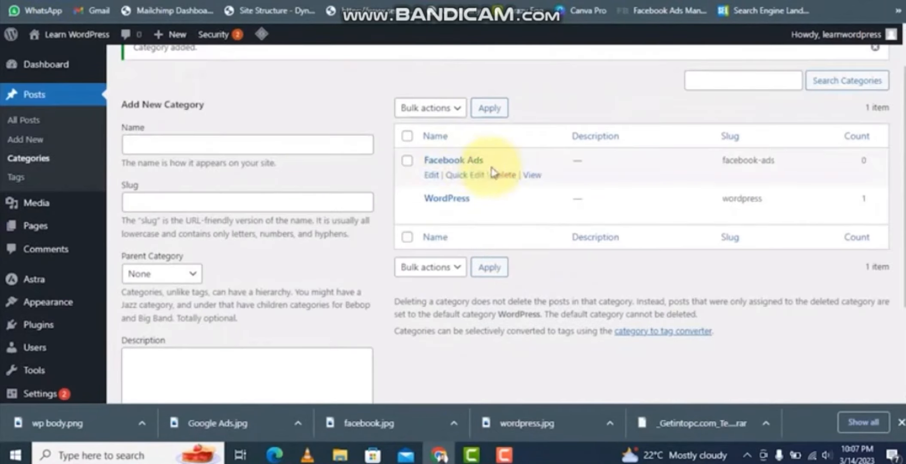
- Add a new category named Google Ads with the slug google-ads
click(224, 152)
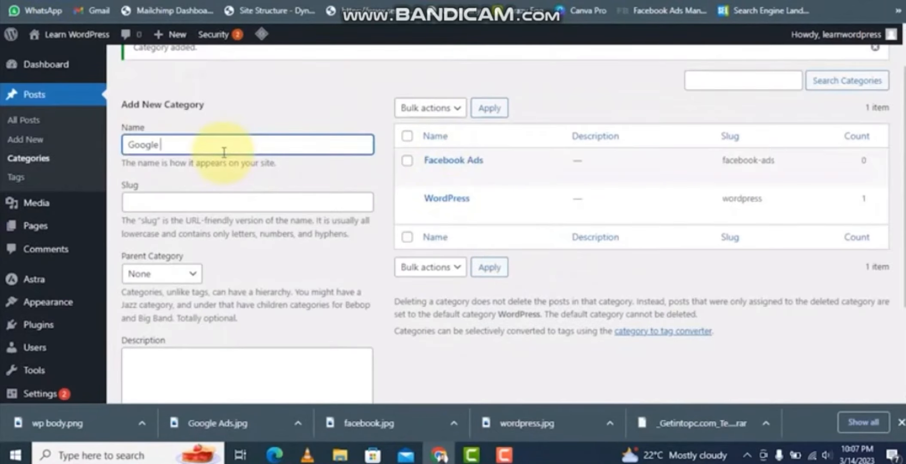
text(Google Ads)
click(196, 202)
text(google-ads)
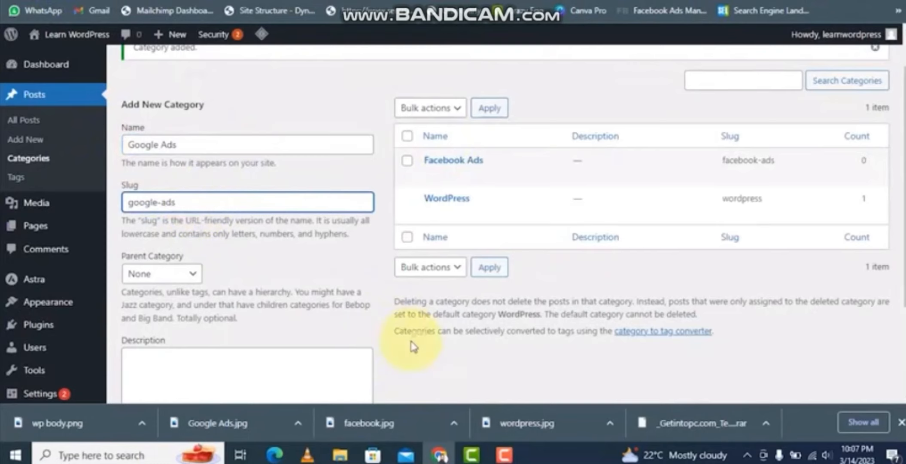
scroll(413, 346, down, 3)
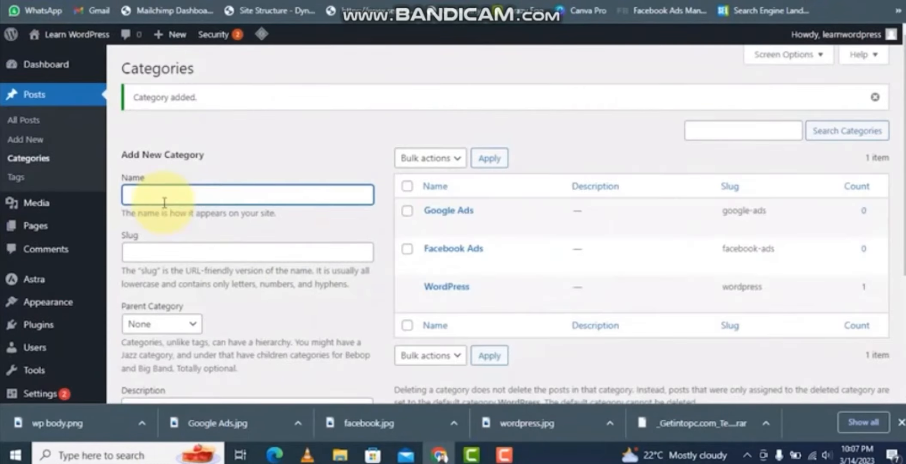
- Add a new category named SEO with the slug seo
click(155, 251)
text(seo)
scroll(158, 249, down, 4)
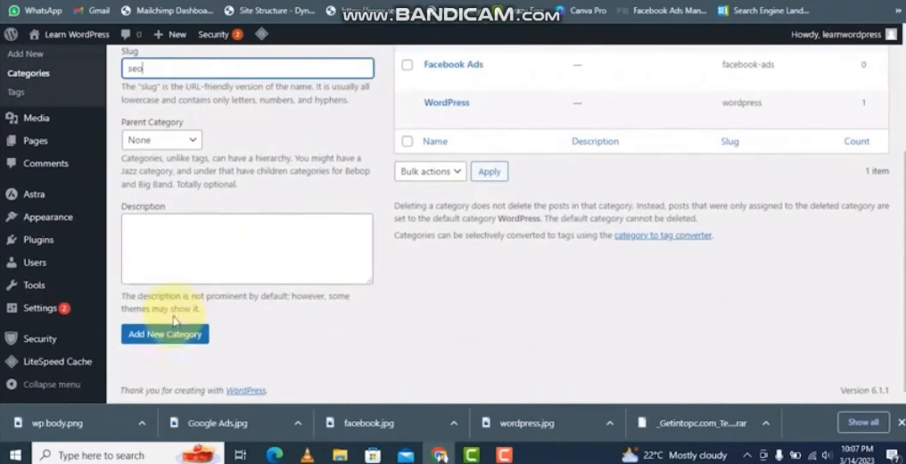
click(172, 334)
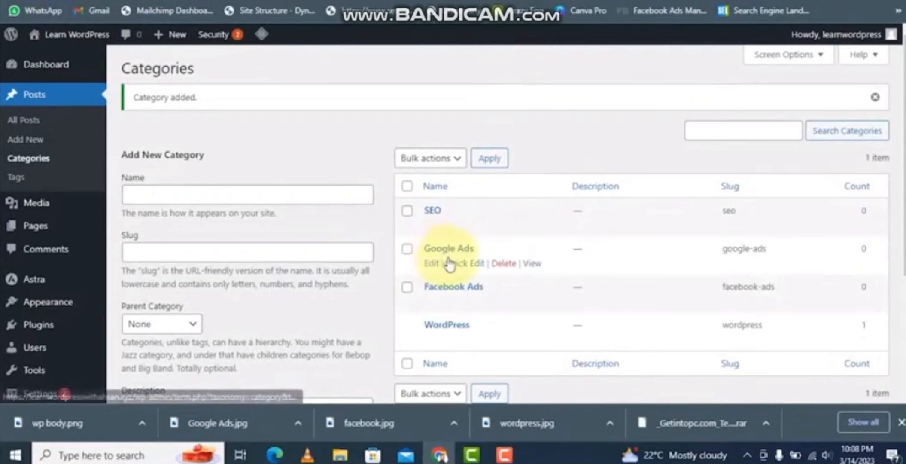
- Add an Elementor category with slug elementor as a subcategory under the WordPress parent category
scroll(444, 258, down, 2)
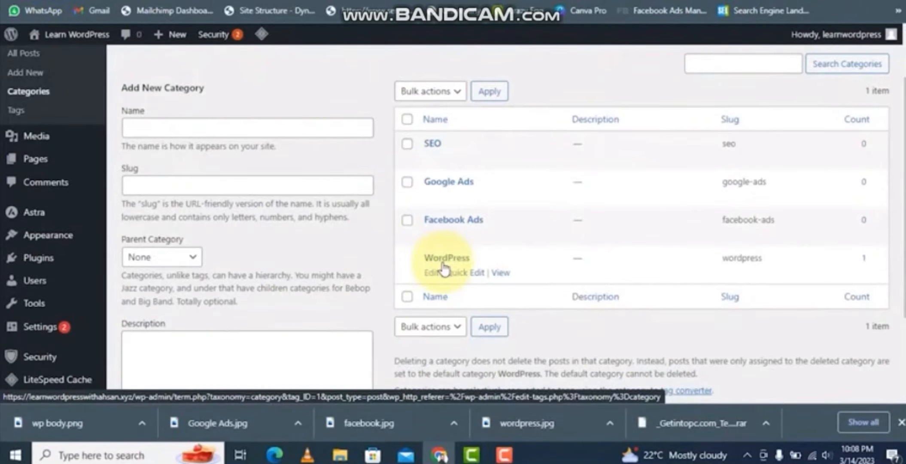
click(172, 130)
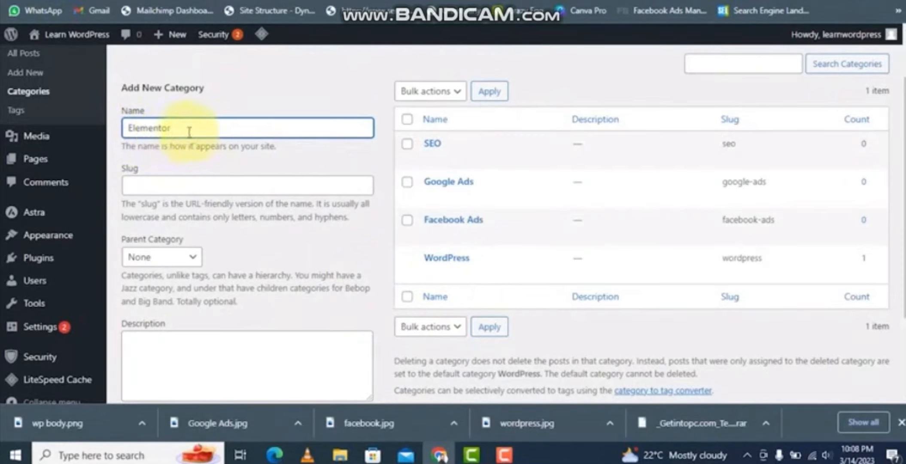
click(166, 187)
text(elemen)
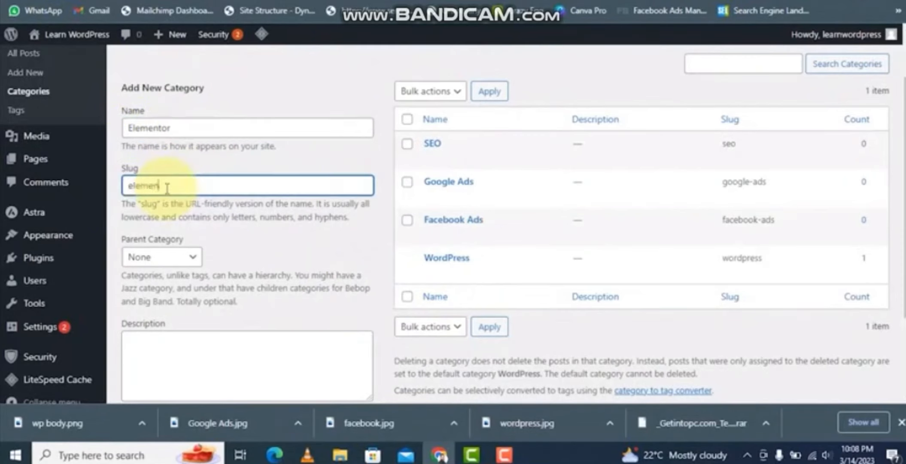
text(tor)
key(Tab)
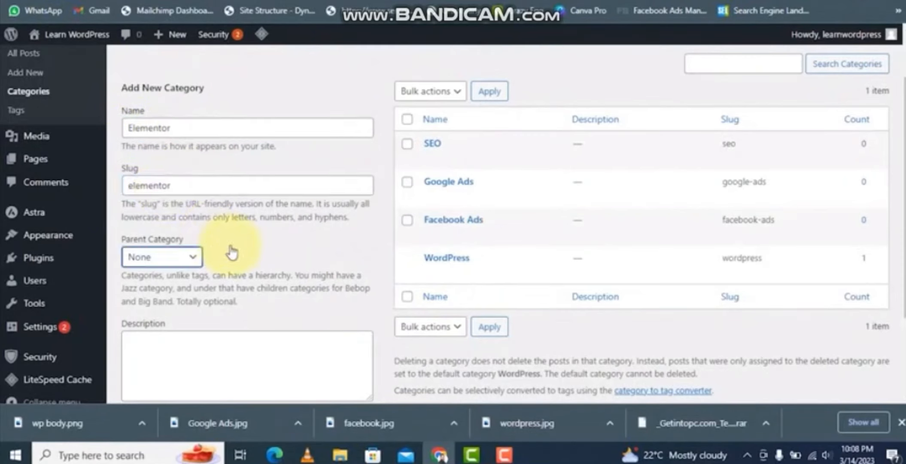
click(173, 258)
click(170, 127)
drag(171, 127, 125, 127)
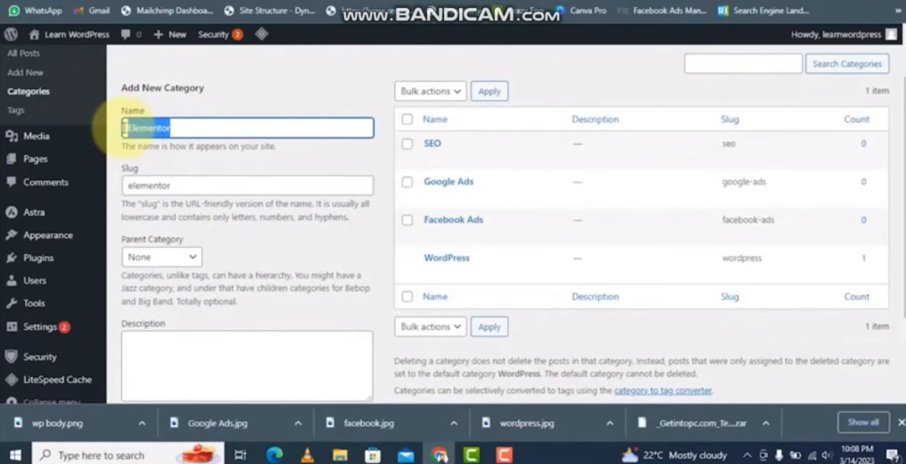
click(175, 257)
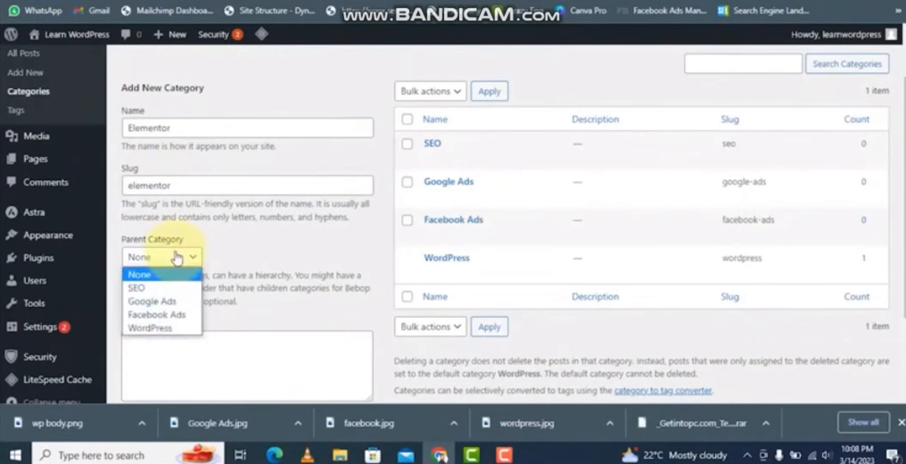
click(176, 257)
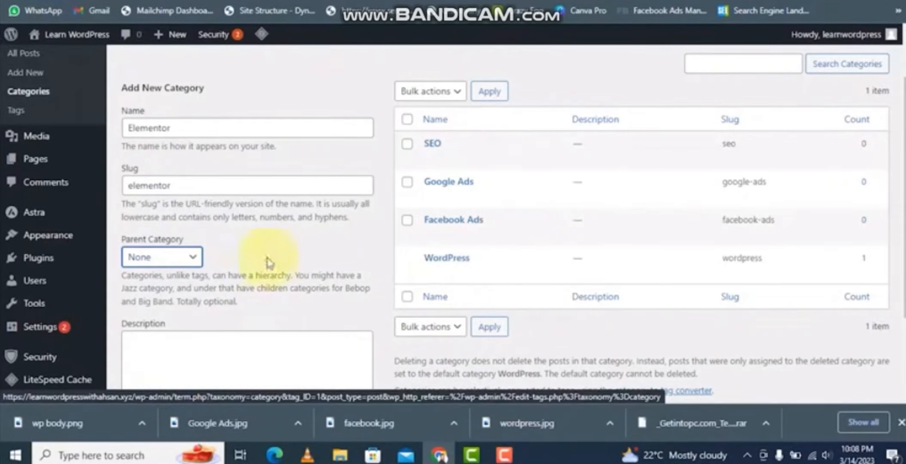
click(191, 257)
click(153, 330)
scroll(287, 375, down, 3)
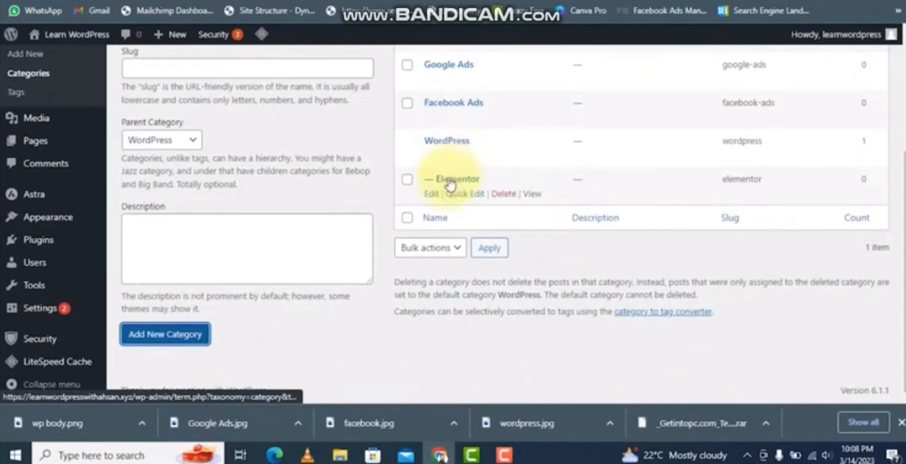
scroll(456, 187, up, 2)
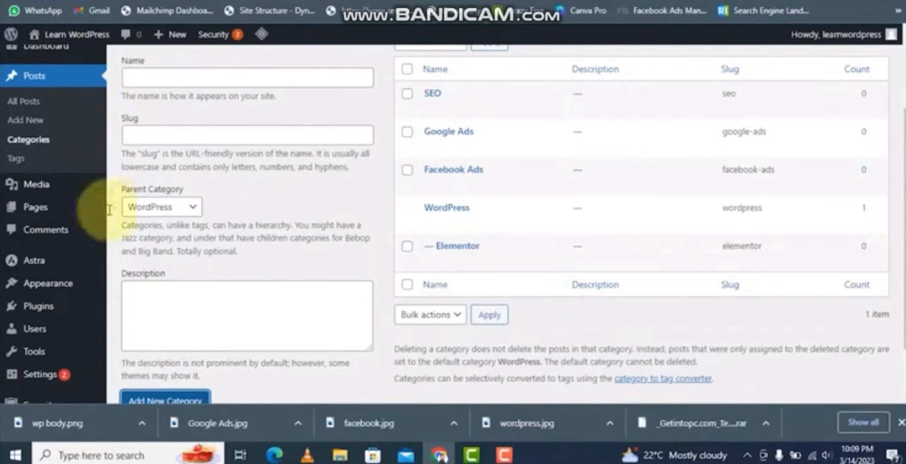
- Start a new post titled How to run Facebook Ads
click(30, 80)
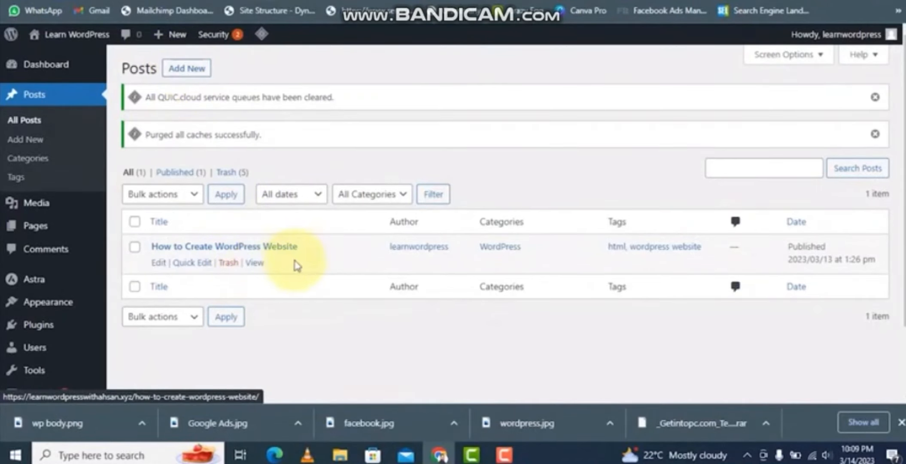
click(201, 75)
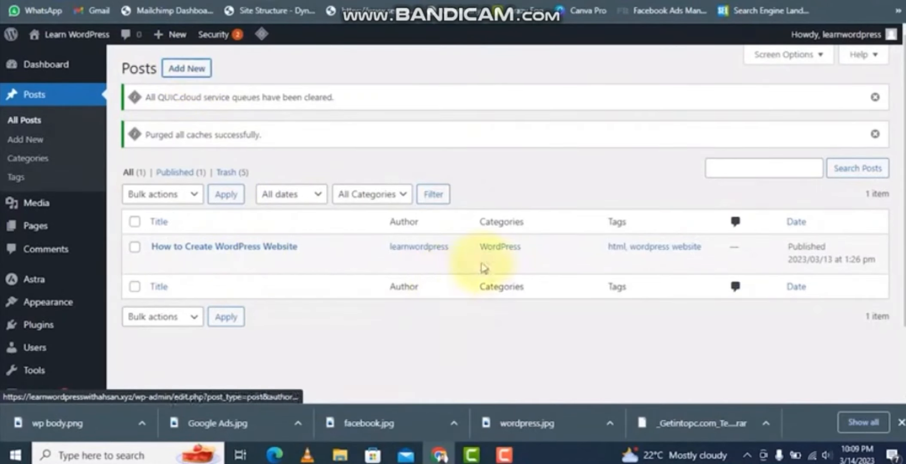
text(How to run Facebook Ads)
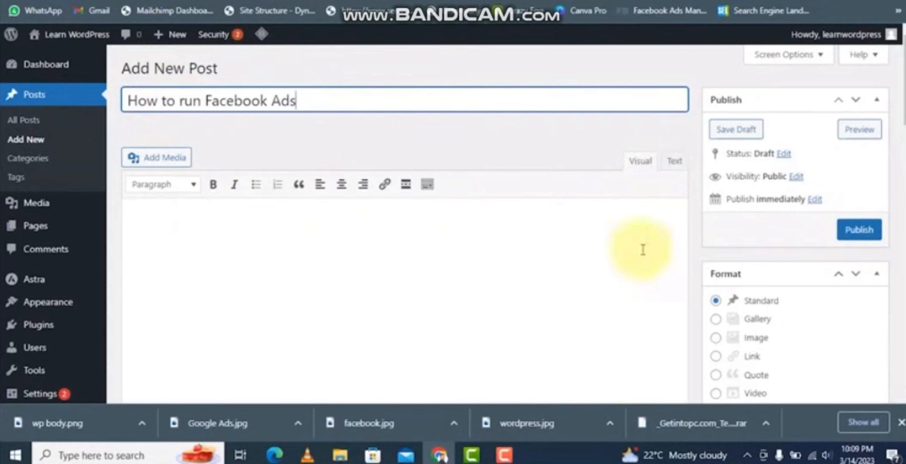
- Assign the post to the Facebook Ads category and publish it
drag(297, 101, 124, 109)
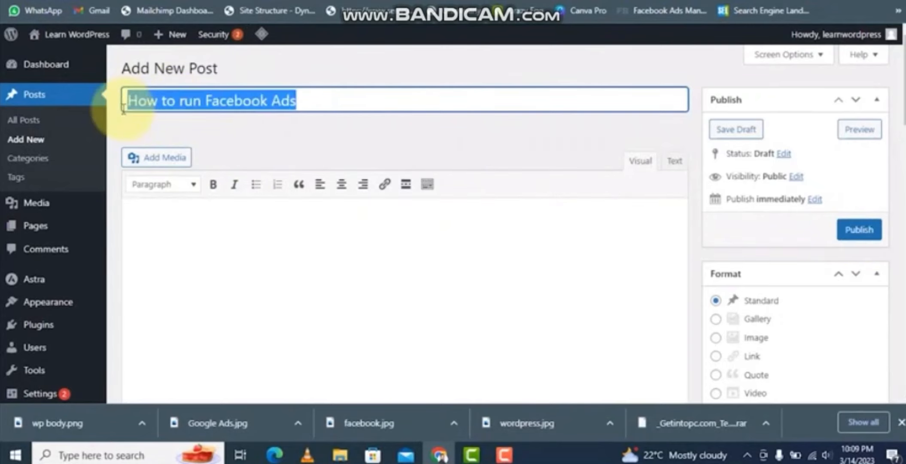
scroll(643, 271, down, 2)
scroll(283, 202, up, 2)
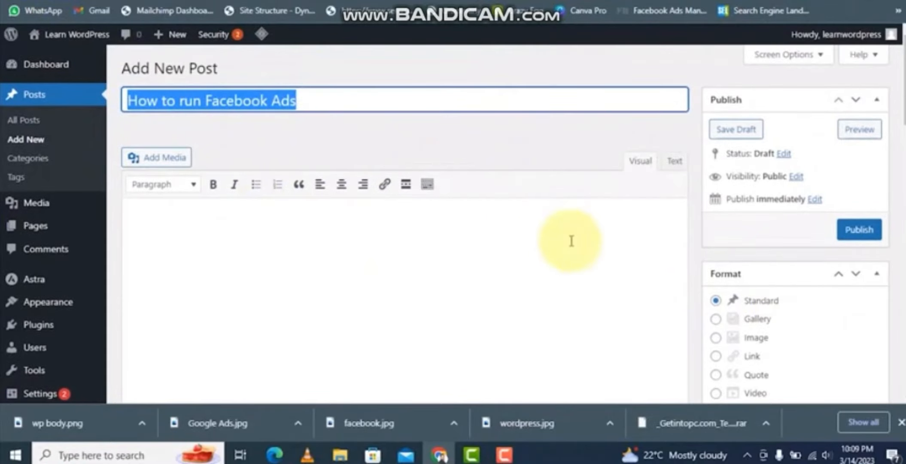
scroll(829, 250, down, 6)
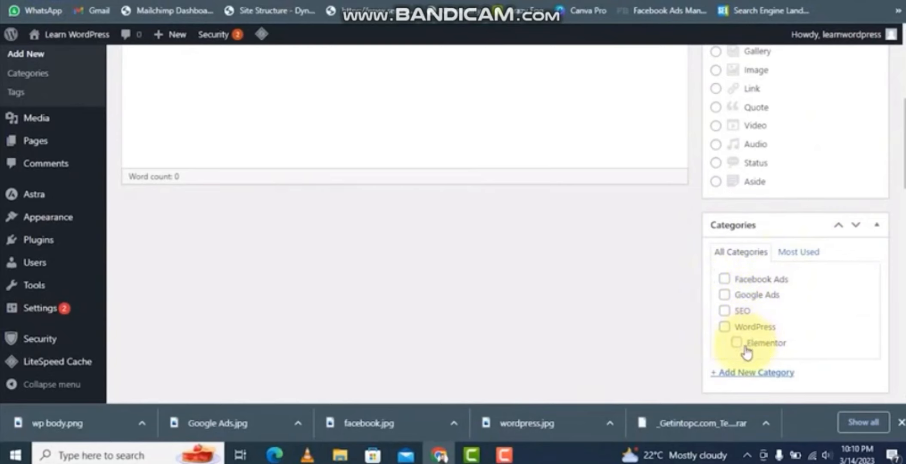
scroll(746, 352, up, 4)
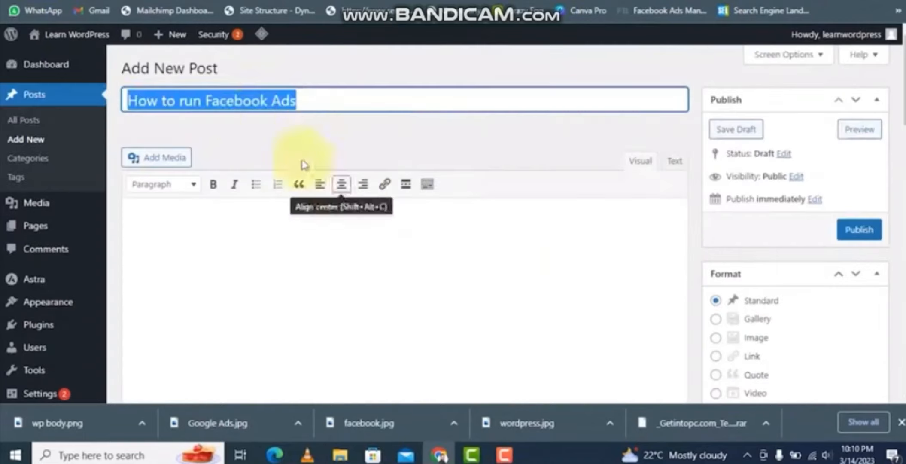
click(315, 106)
scroll(837, 267, down, 8)
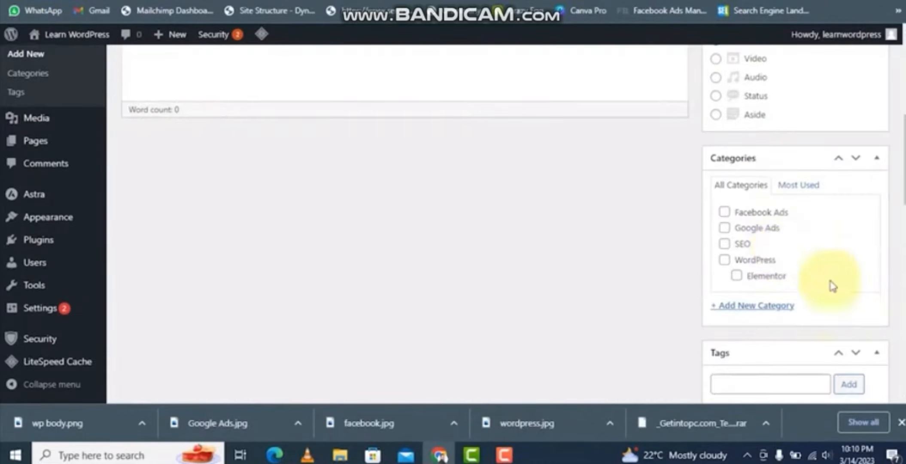
click(724, 212)
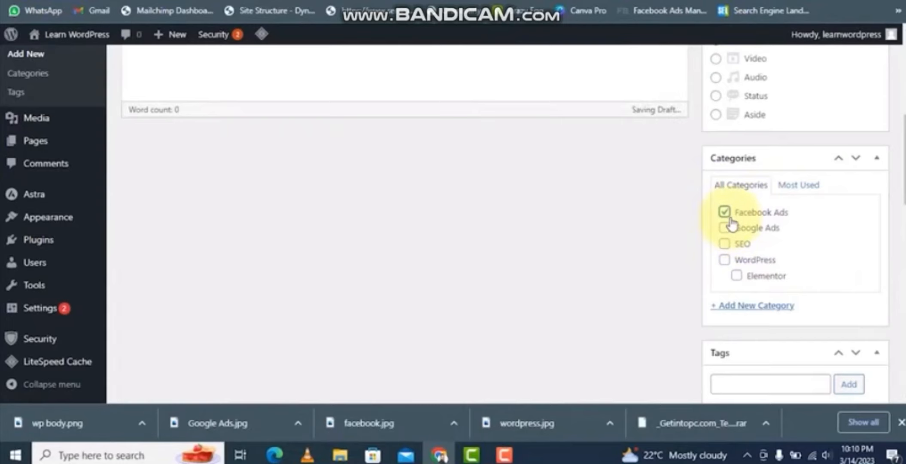
scroll(794, 227, up, 8)
click(859, 229)
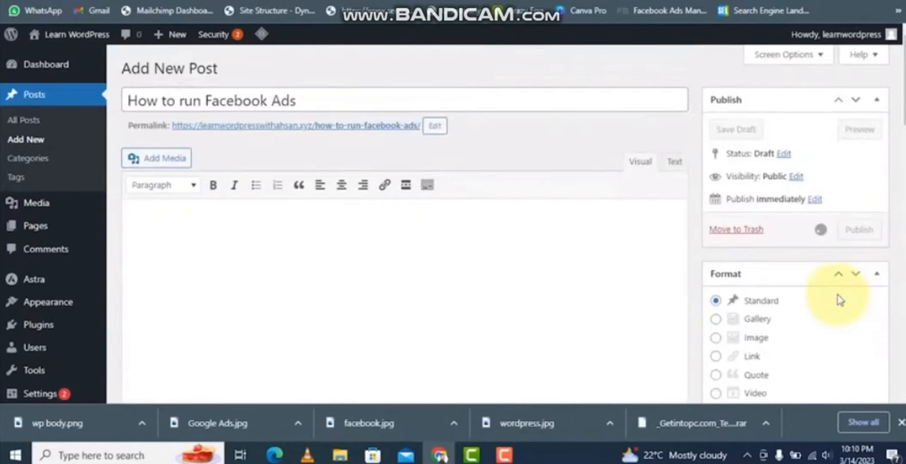
- Create and publish a new post titled How to create Google Ads in the Google Ads category
click(211, 67)
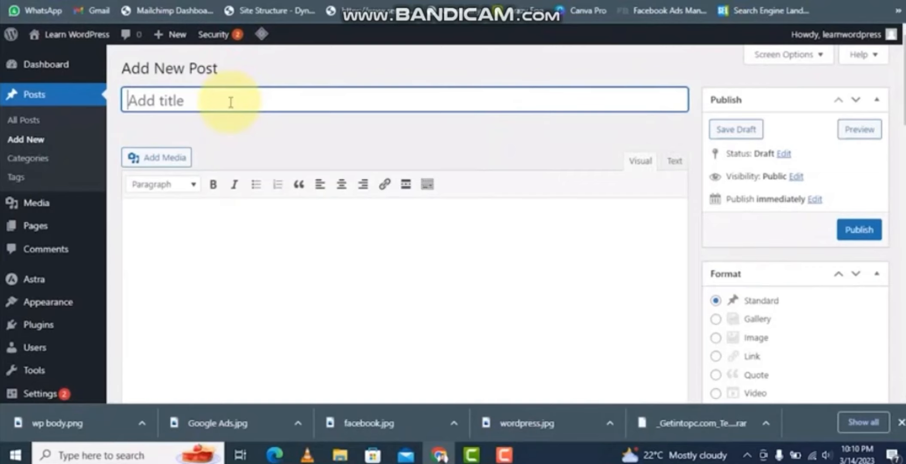
text(How to create Google A)
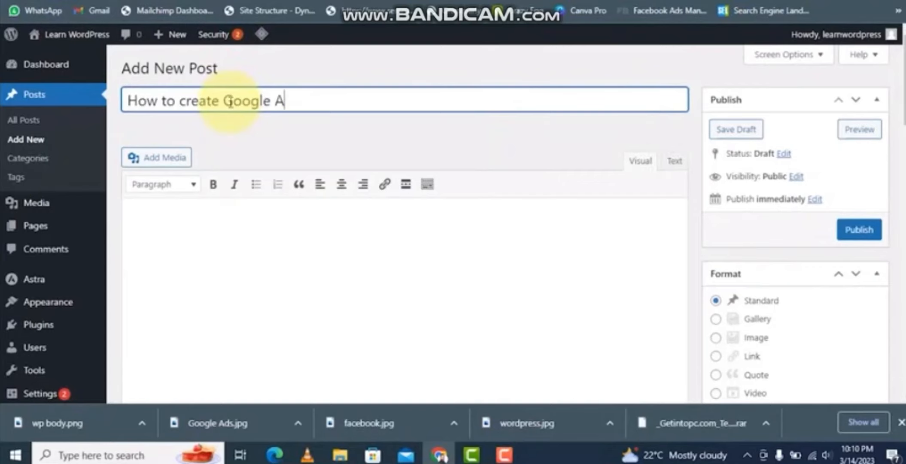
text(ds)
scroll(848, 279, down, 8)
click(724, 161)
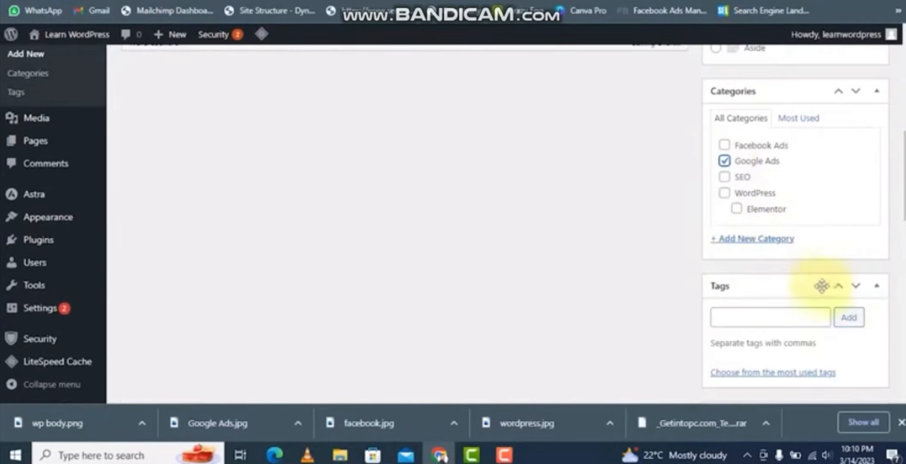
scroll(822, 300, up, 10)
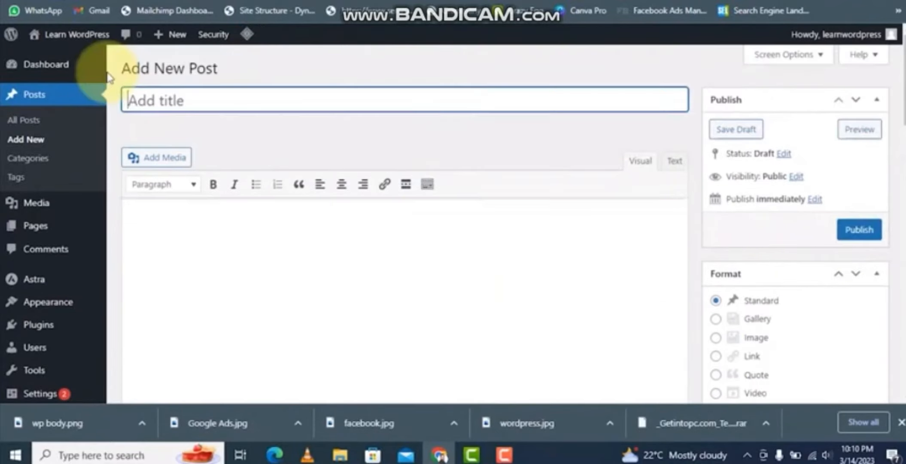
- Create a post titled Benefits of SEO, assign it to the SEO category and publish it
text(Benefits of Se)
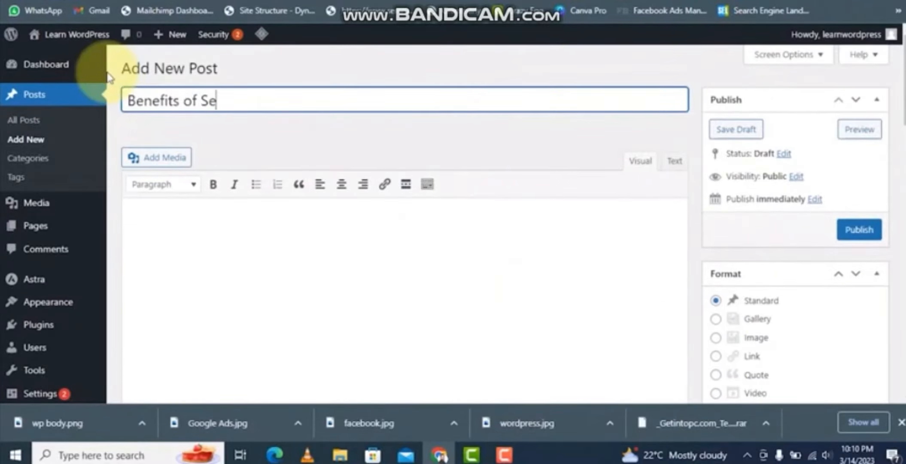
text(o)
scroll(790, 310, down, 5)
click(725, 243)
scroll(610, 281, up, 2)
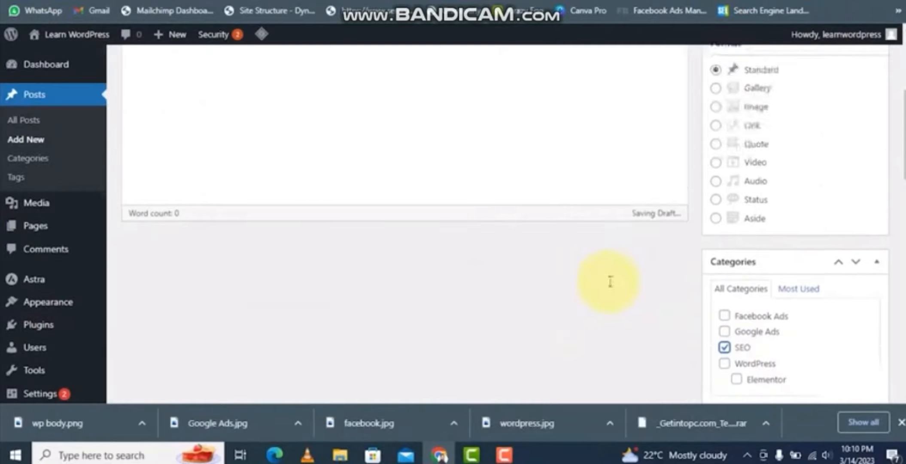
scroll(610, 281, up, 5)
click(859, 236)
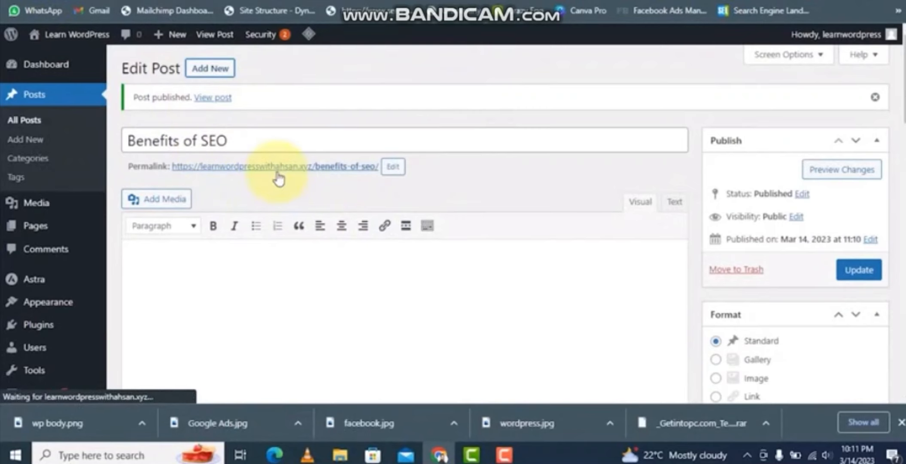
- Start a post titled How to Build Complete website in Elementor and assign it only to the Elementor subcategory
text(How to Build Complete website)
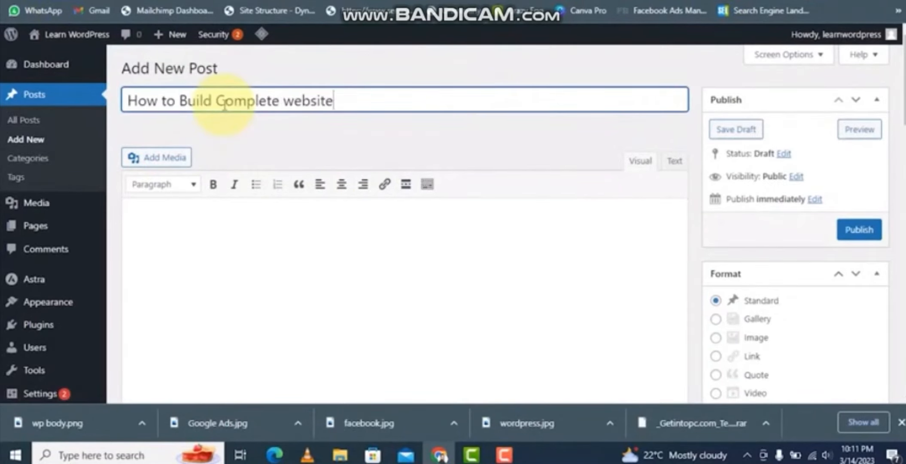
text( in Eleme)
scroll(735, 271, down, 8)
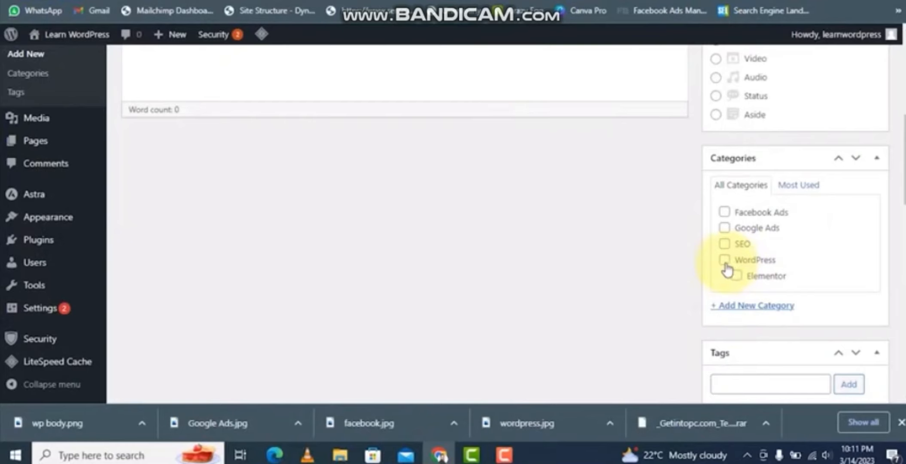
click(725, 262)
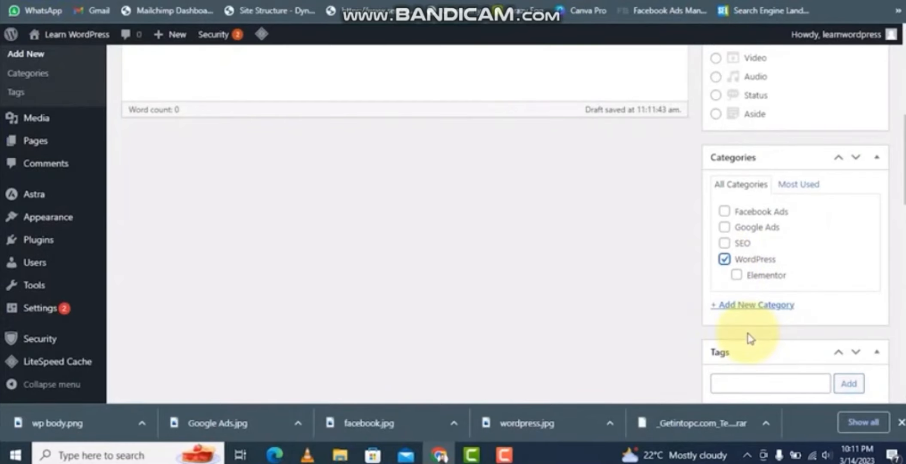
click(736, 274)
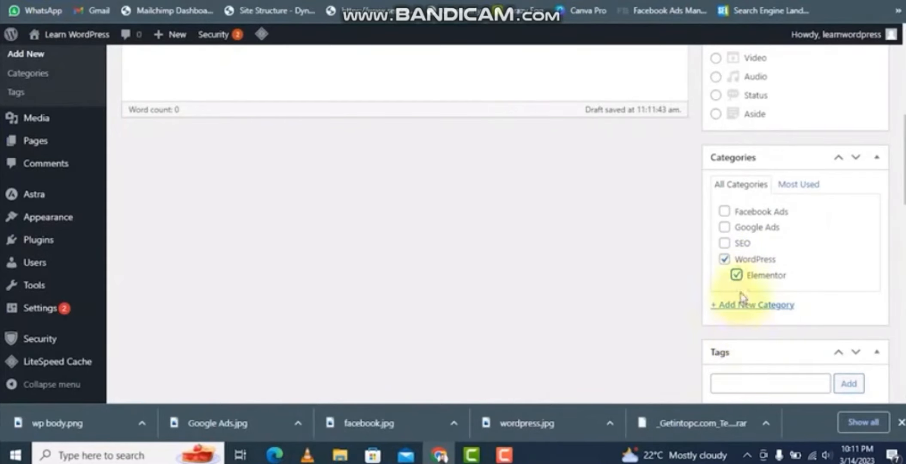
click(724, 259)
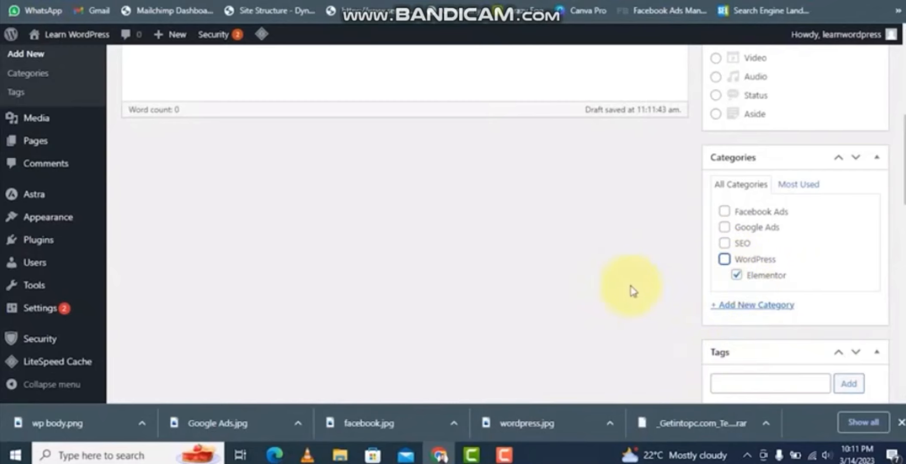
click(736, 275)
- Publish the Elementor post
scroll(657, 293, up, 5)
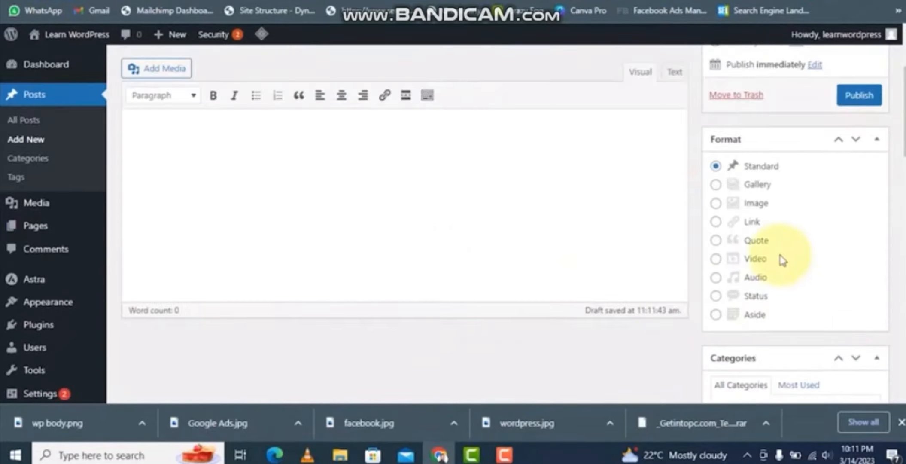
scroll(785, 258, down, 5)
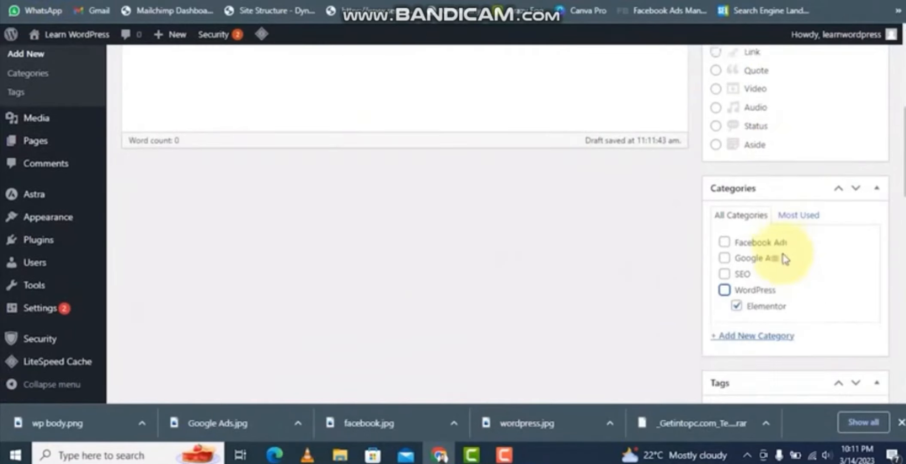
scroll(494, 206, up, 5)
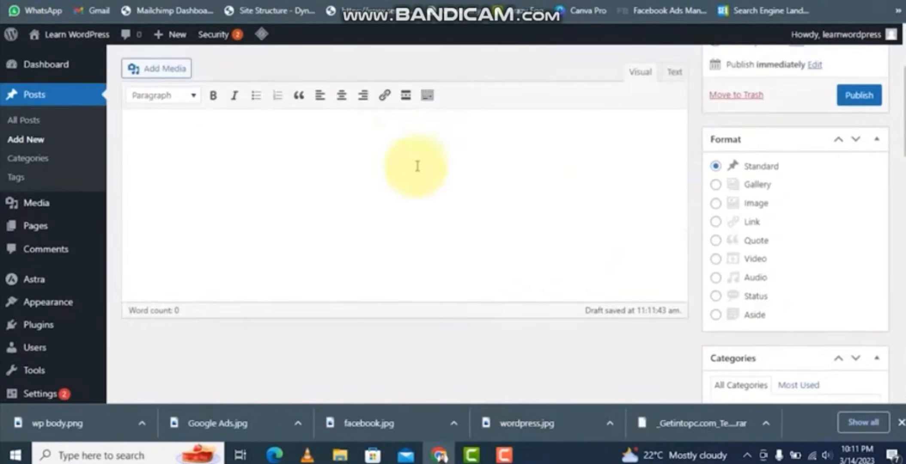
scroll(828, 258, down, 4)
scroll(851, 268, down, 1)
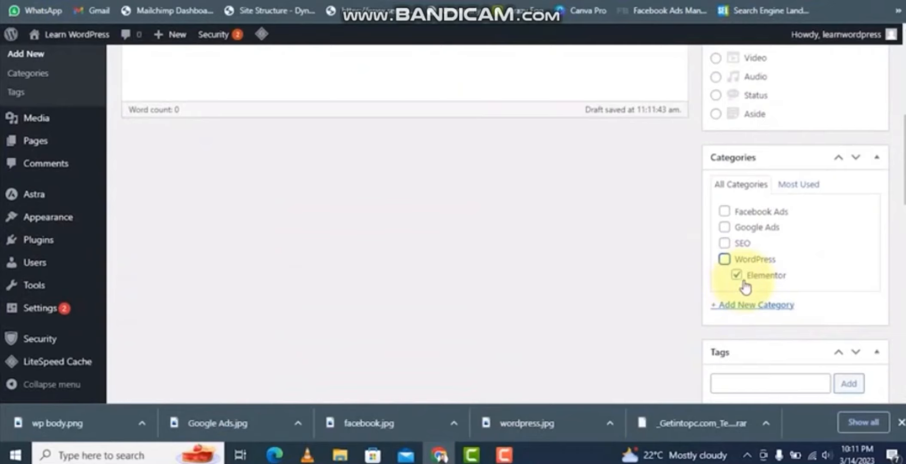
scroll(863, 227, up, 5)
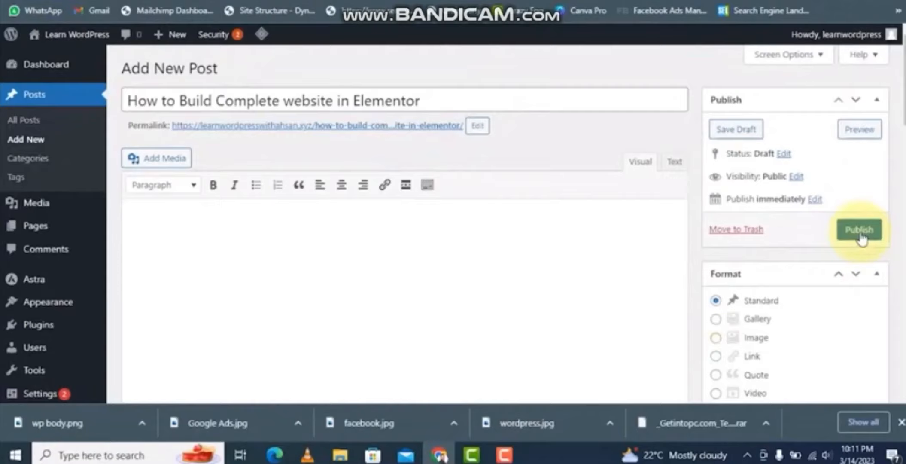
scroll(713, 326, down, 5)
scroll(824, 266, up, 5)
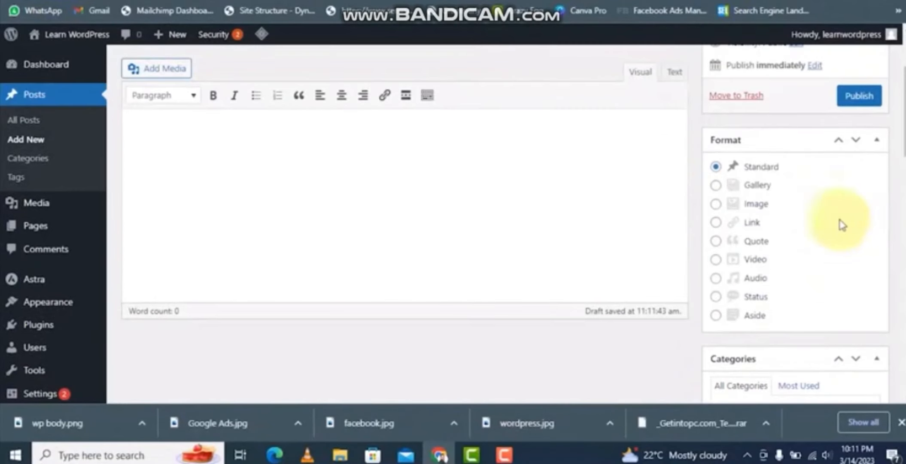
click(868, 103)
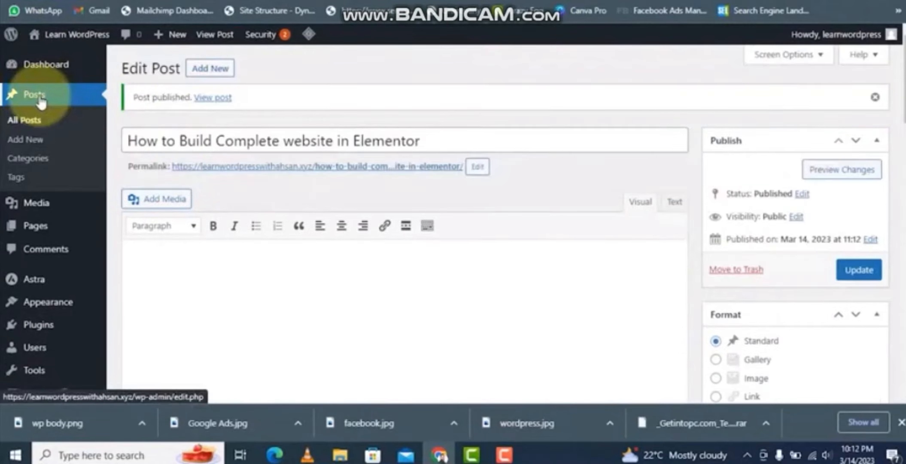
- Open the Google Ads category's archive page in a new browser tab
click(45, 95)
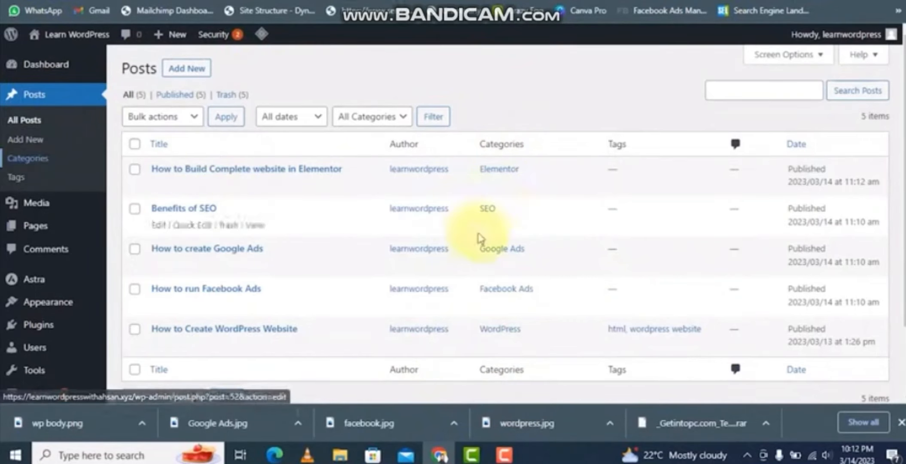
right_click(530, 224)
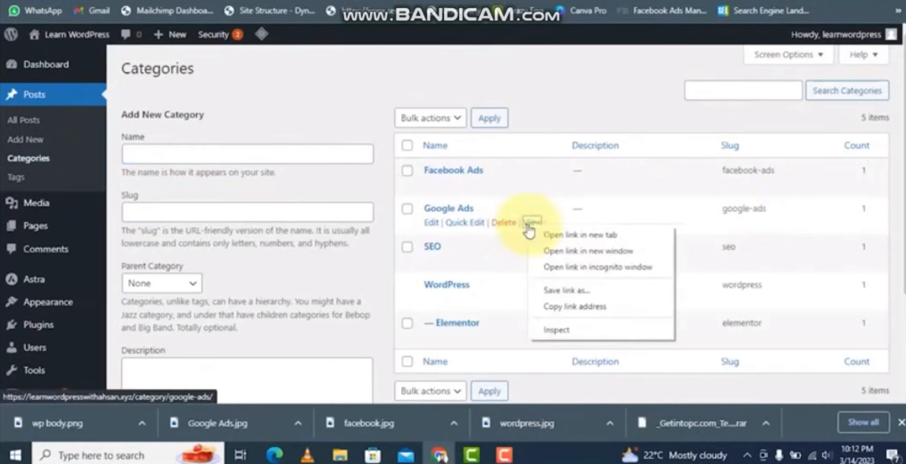
click(542, 235)
click(266, 1)
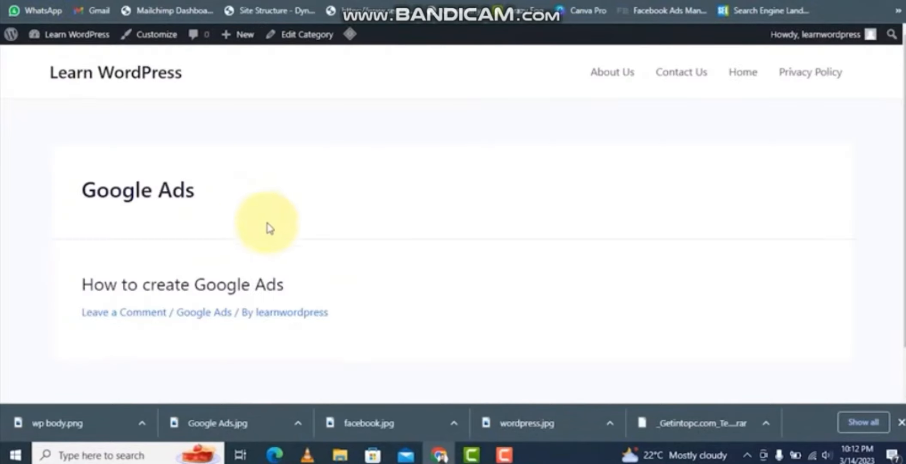
- Examine the posts listed on the Google Ads category archive and close the tab
scroll(469, 265, down, 2)
scroll(204, 269, up, 2)
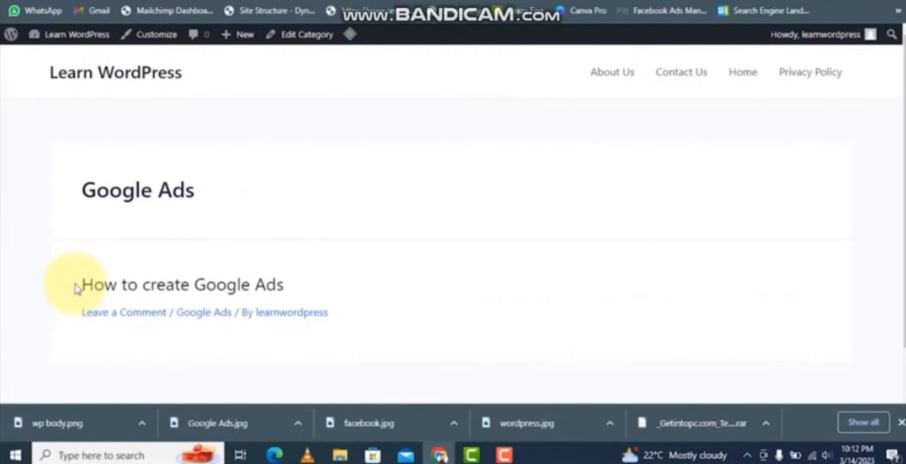
drag(78, 285, 286, 284)
scroll(301, 243, down, 1)
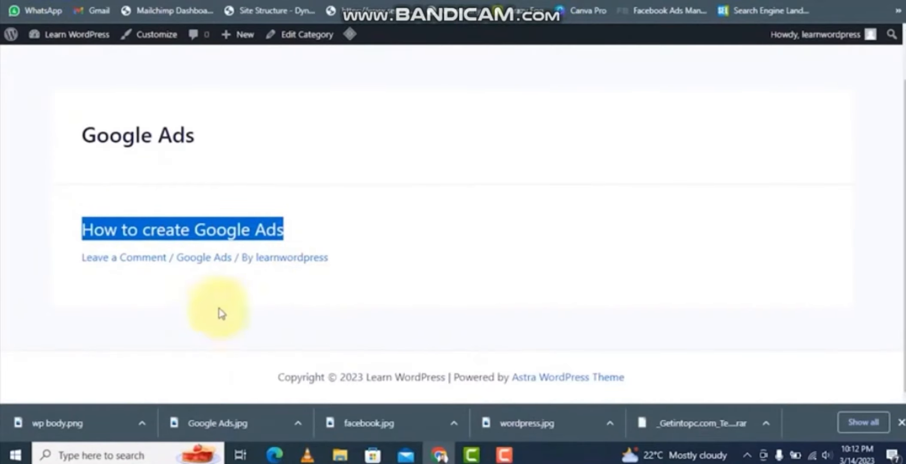
drag(83, 136, 229, 145)
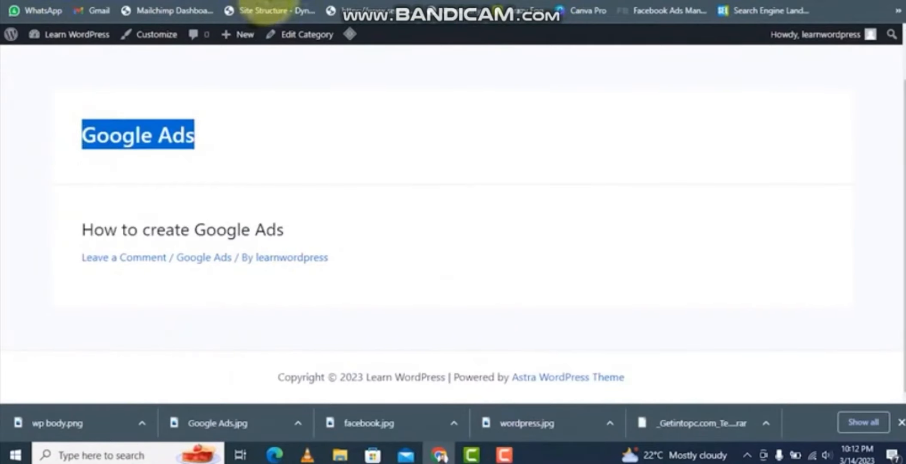
scroll(279, 154, up, 2)
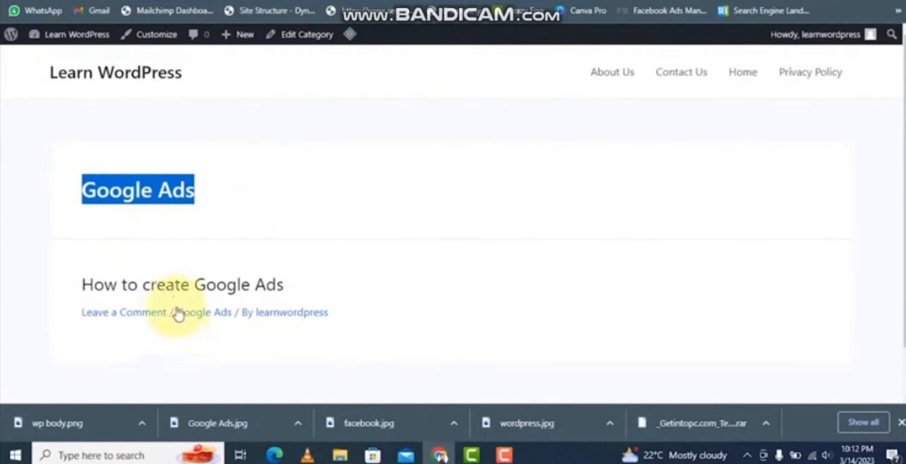
key(ctrl+w)
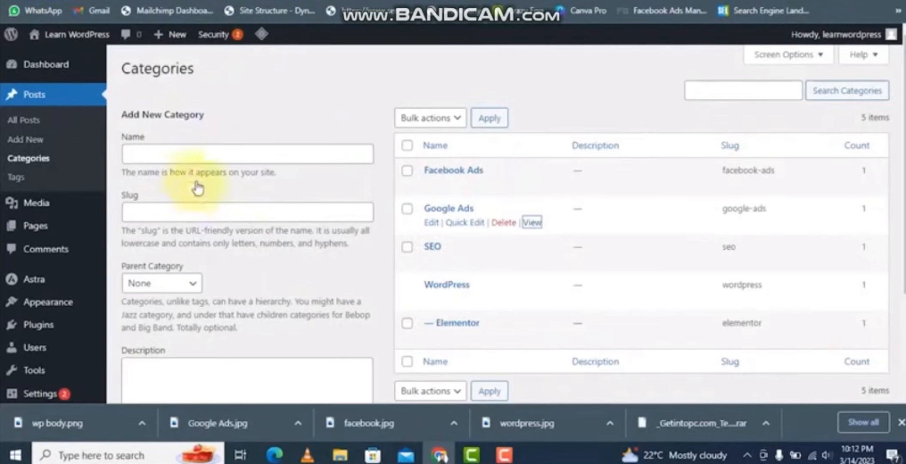
- Create and publish a post titled Google Display Ads under the Google Ads category
text(gle Display Ads)
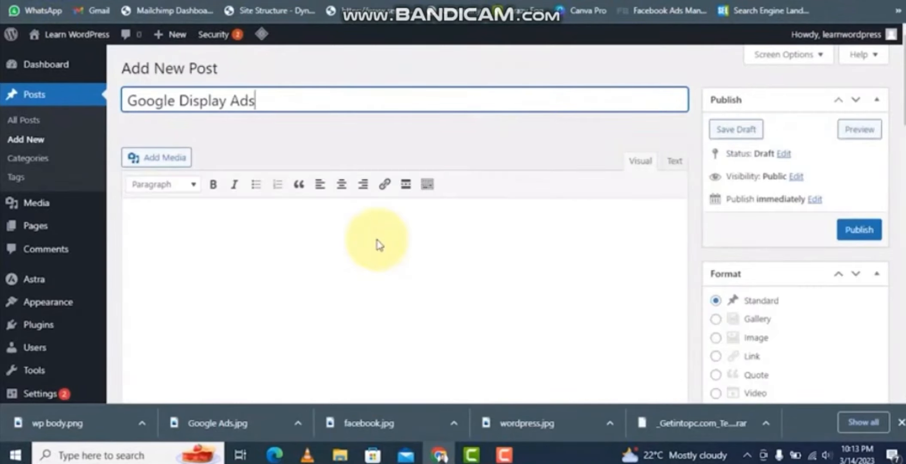
scroll(799, 343, down, 9)
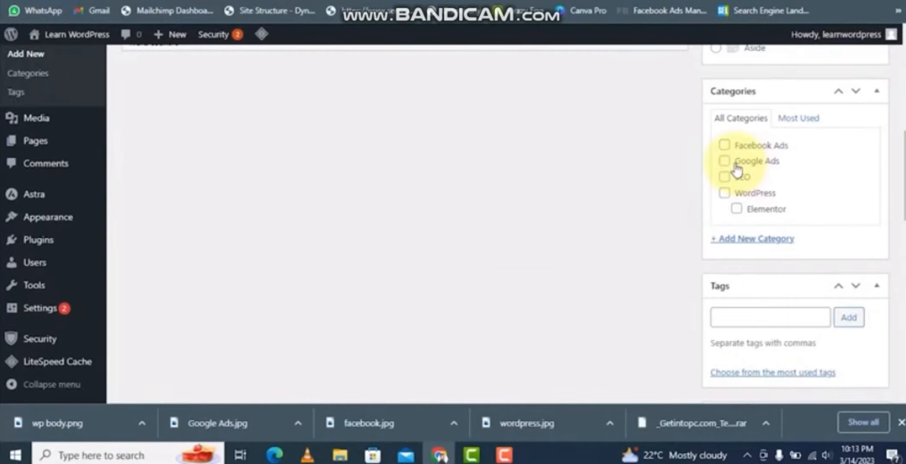
click(737, 167)
scroll(819, 308, up, 10)
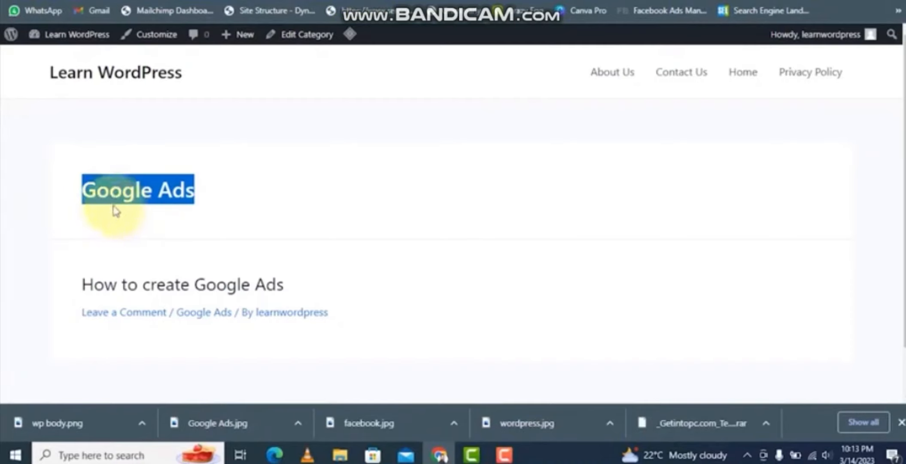
- Review the Google Ads category archive page and the posts it now lists
drag(80, 284, 285, 284)
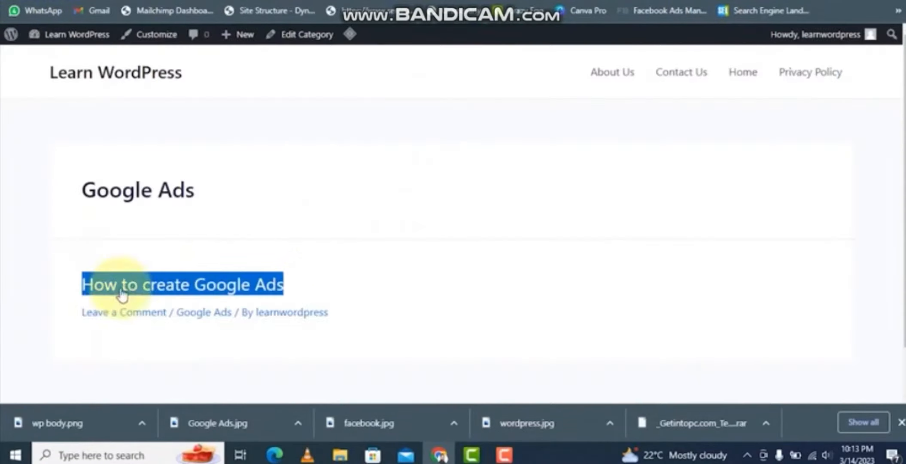
drag(81, 192, 263, 202)
scroll(258, 228, down, 1)
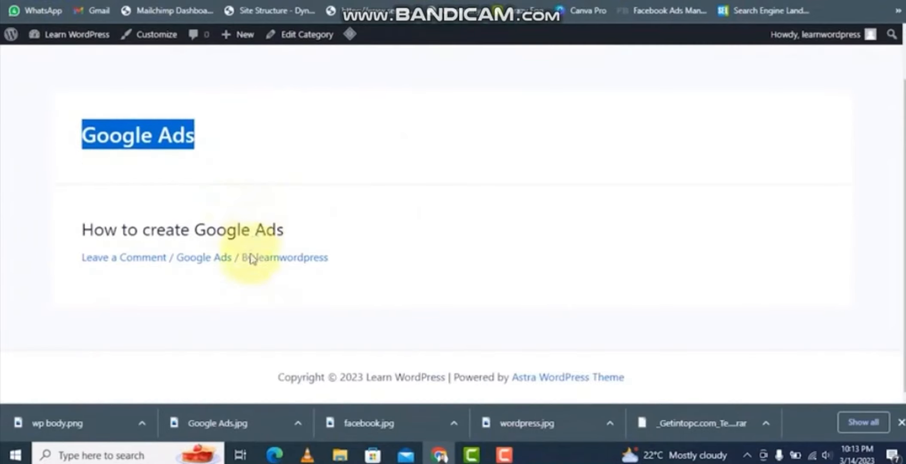
scroll(251, 258, up, 1)
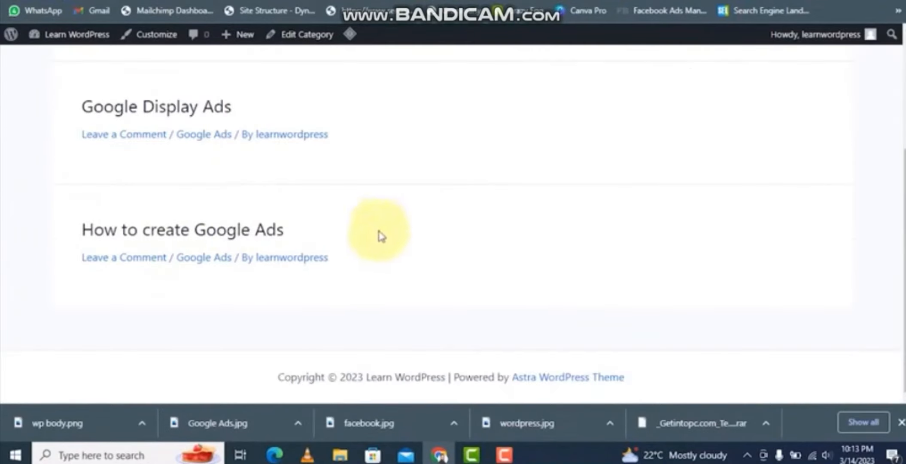
scroll(178, 155, up, 1)
drag(82, 174, 104, 176)
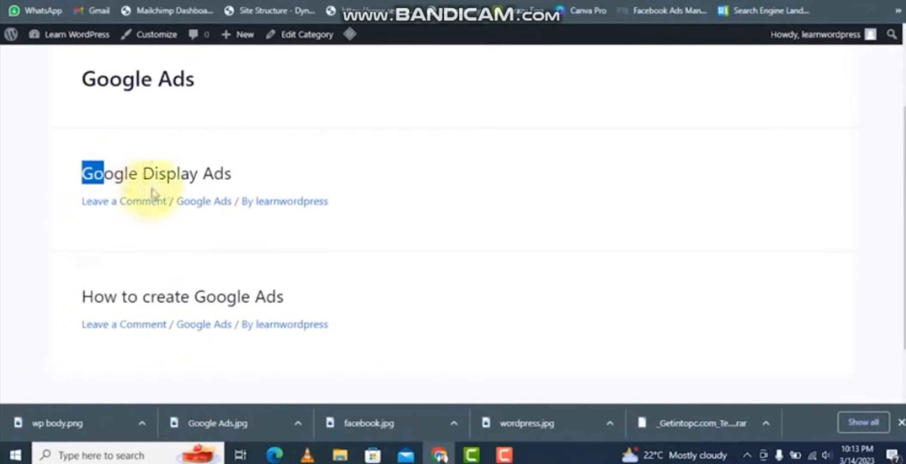
drag(153, 193, 354, 233)
scroll(365, 236, up, 1)
drag(195, 146, 33, 134)
scroll(255, 286, down, 2)
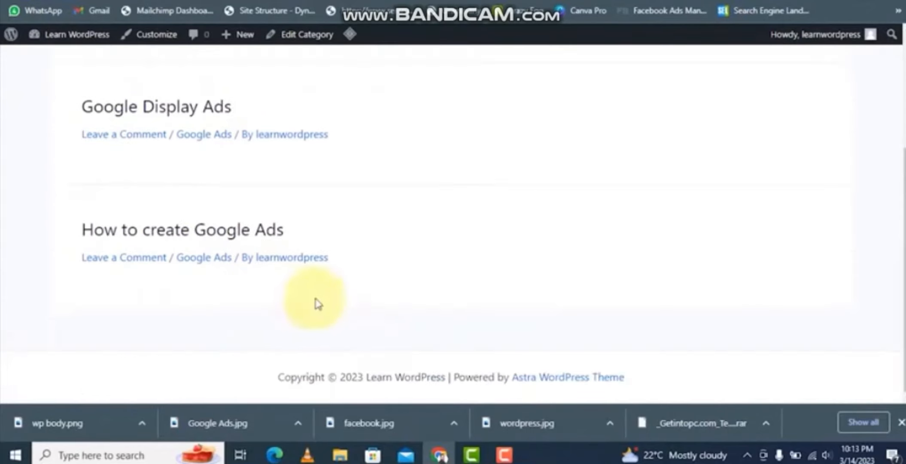
- Open the site's frontend homepage and scroll through the list of published posts
scroll(401, 306, up, 1)
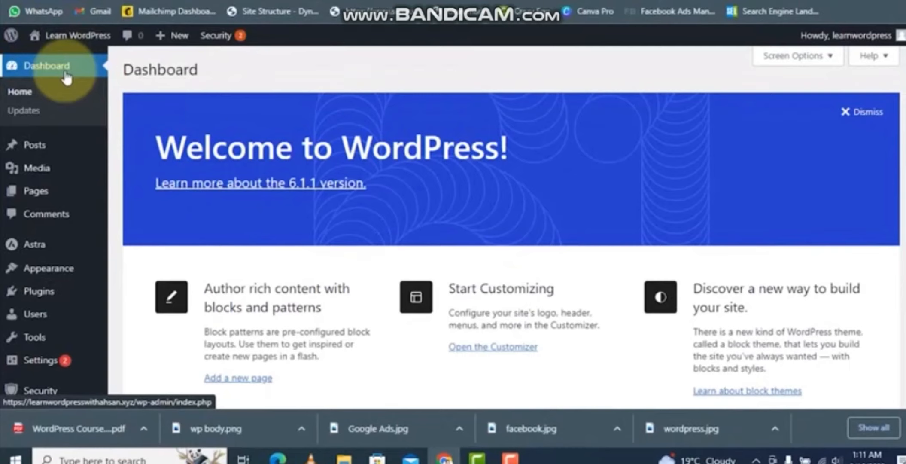
click(65, 36)
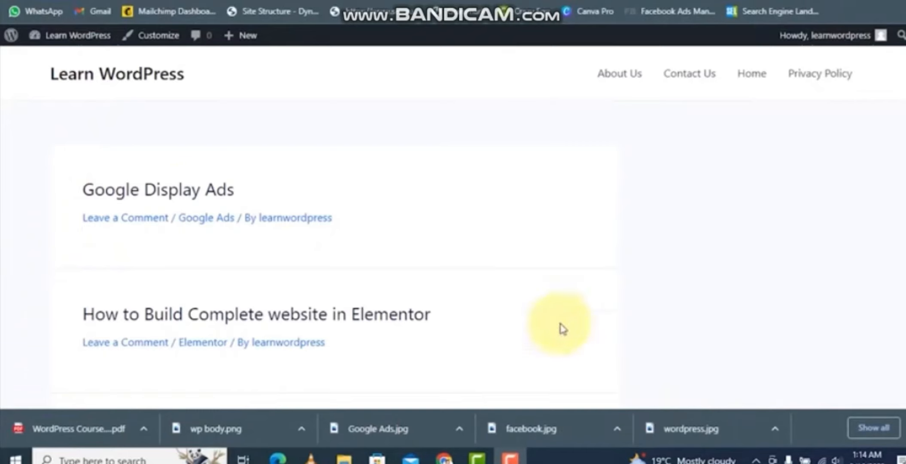
scroll(233, 171, down, 10)
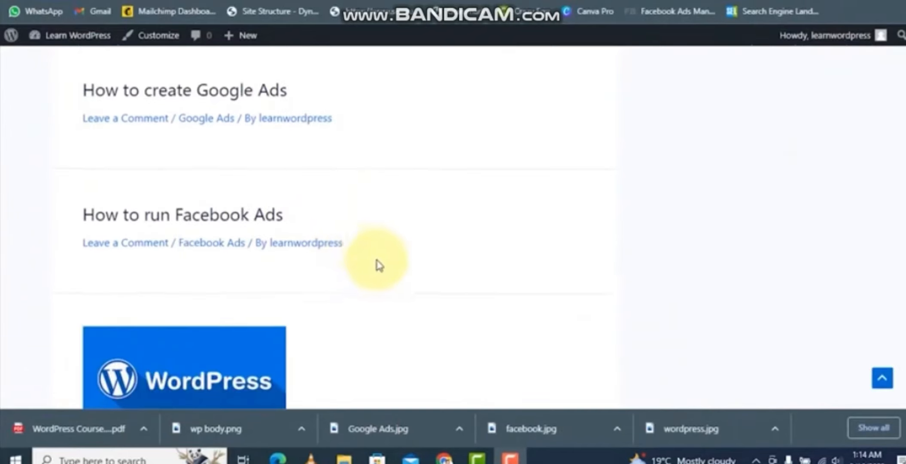
scroll(378, 264, down, 8)
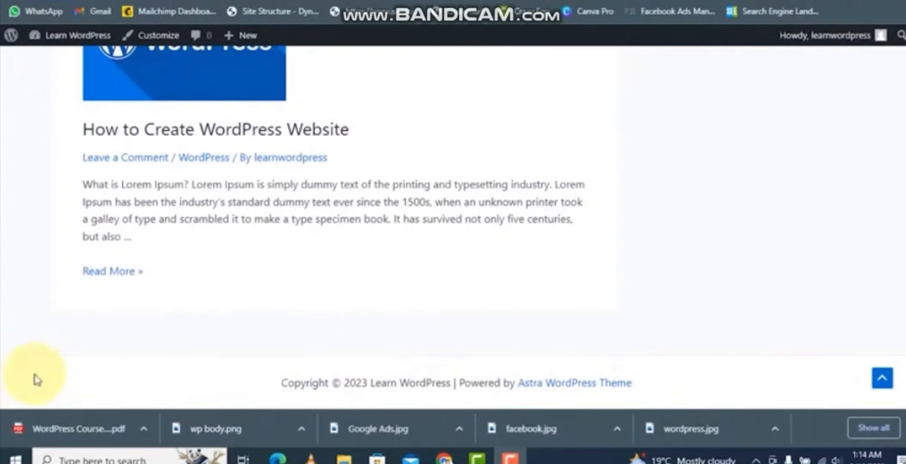
scroll(815, 358, up, 5)
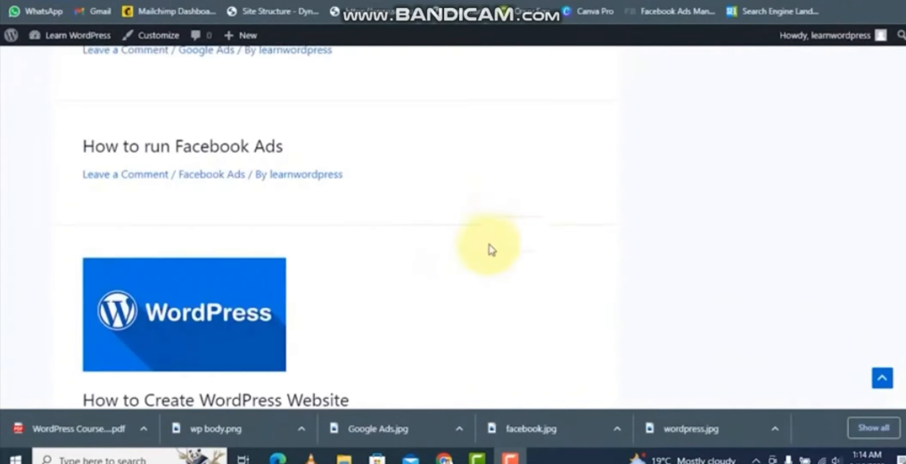
scroll(837, 335, up, 8)
scroll(837, 335, up, 3)
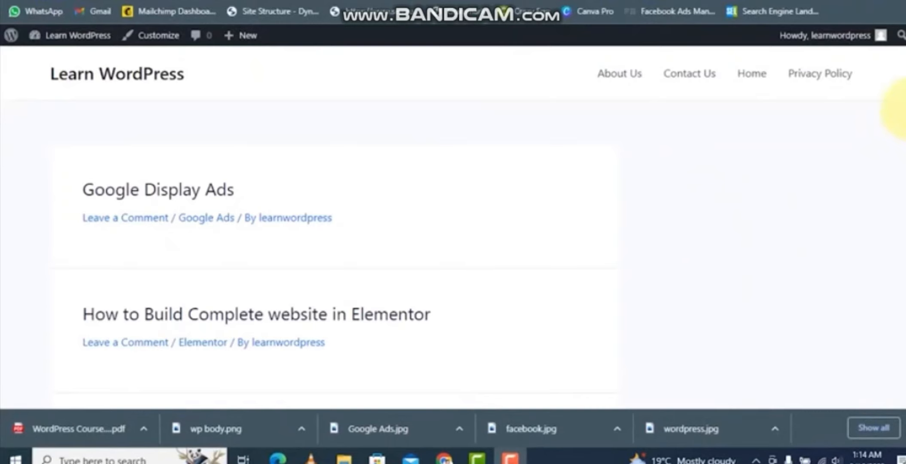
scroll(901, 105, down, 1)
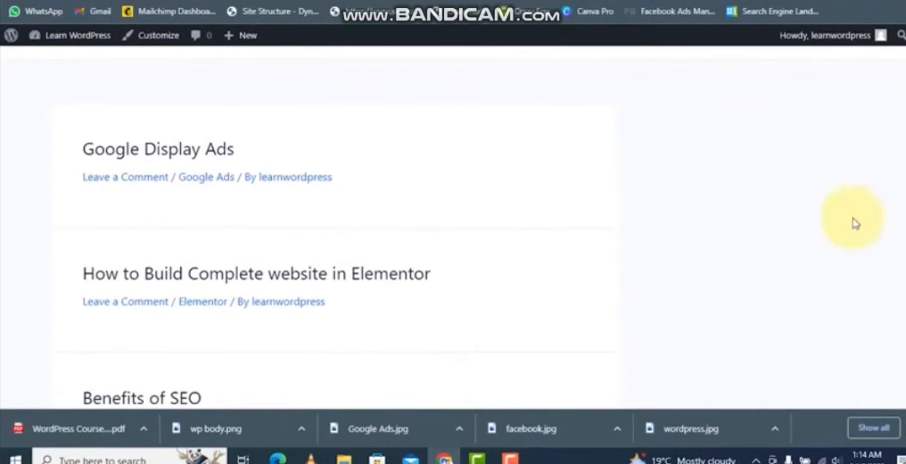
scroll(652, 273, down, 3)
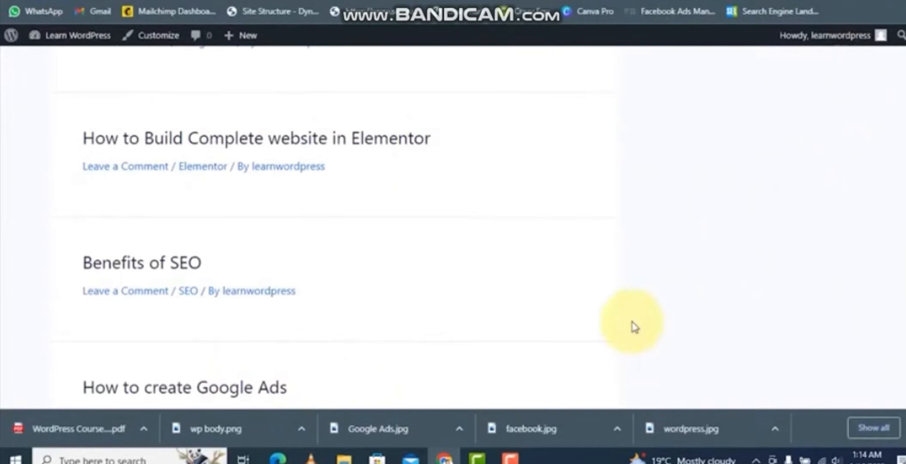
scroll(905, 150, down, 1)
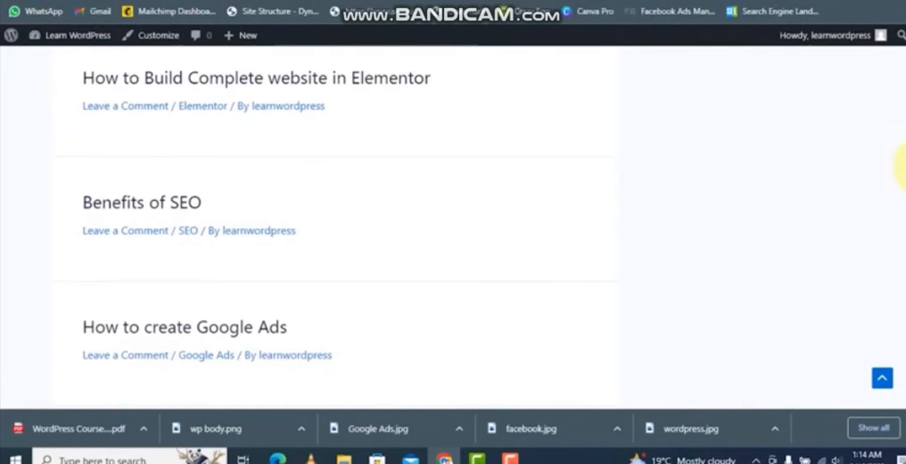
scroll(904, 167, up, 4)
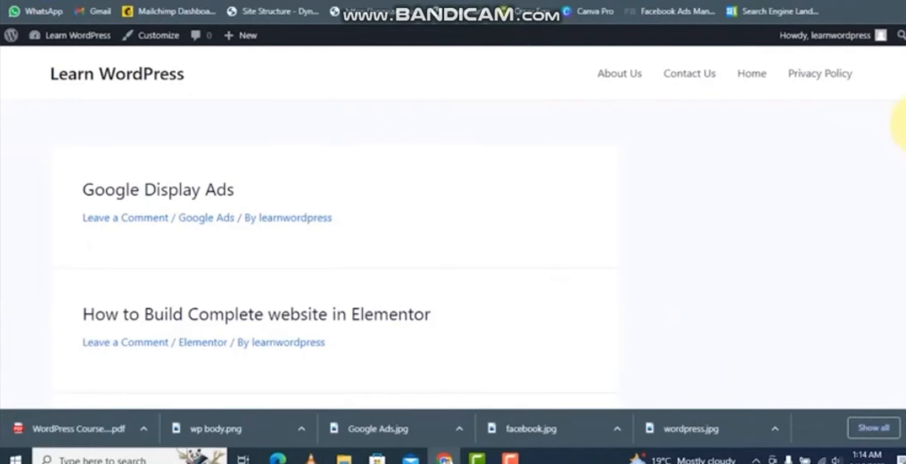
scroll(904, 128, down, 1)
scroll(903, 125, up, 1)
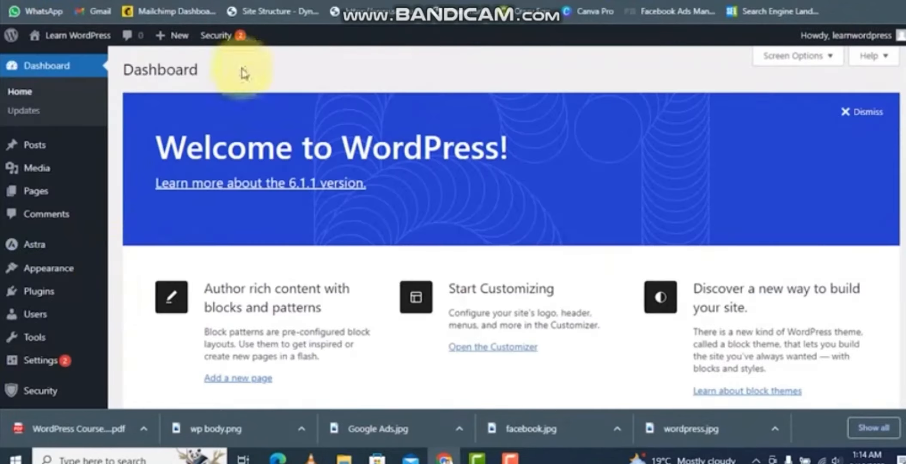
- Add a Search block to the Main Sidebar widget area
mouse_move(37, 273)
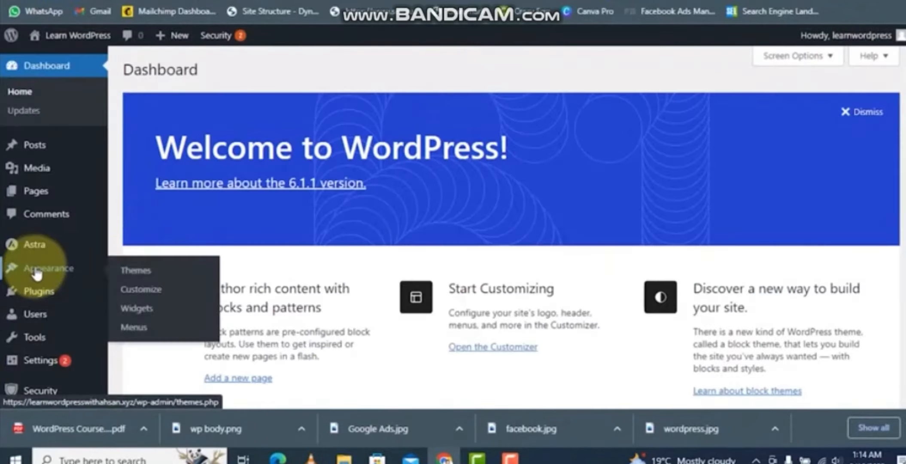
click(137, 313)
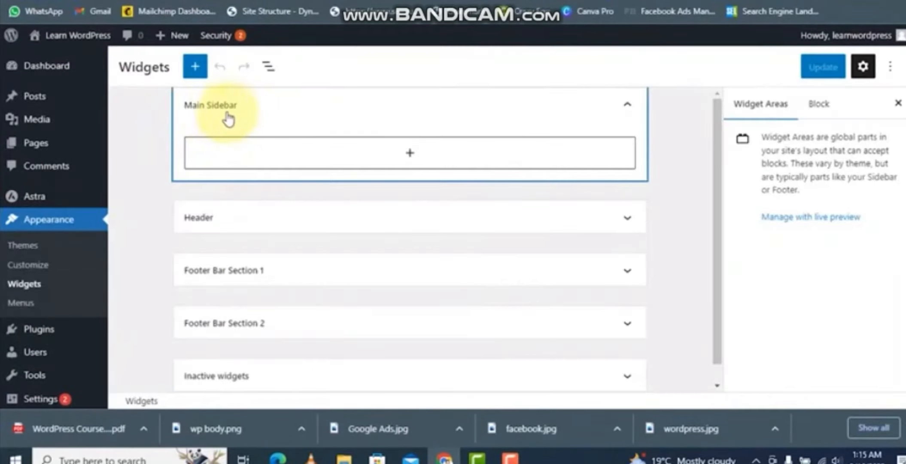
click(413, 158)
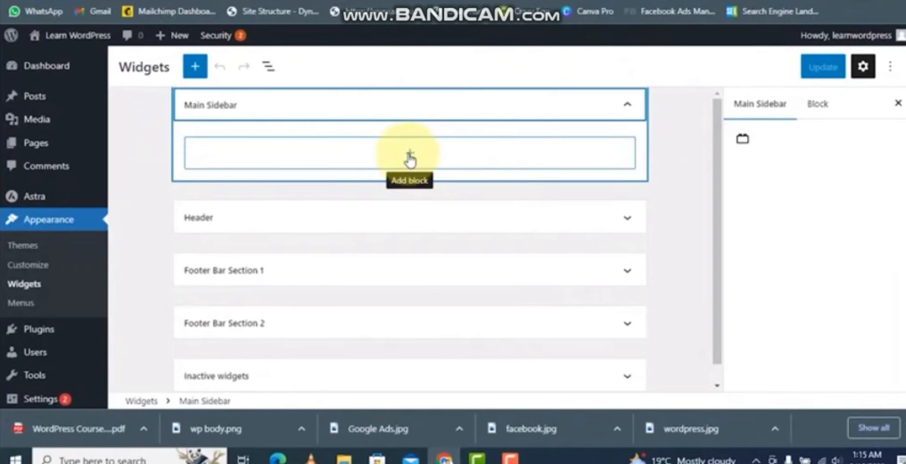
click(410, 156)
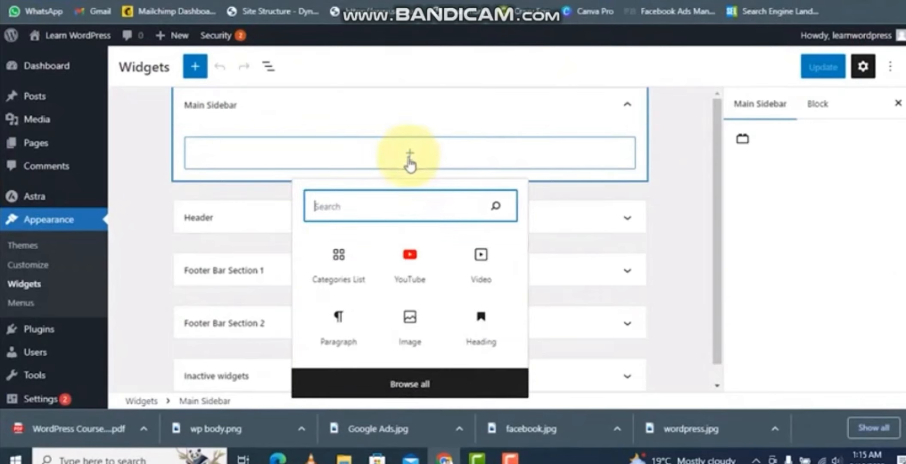
text(sear)
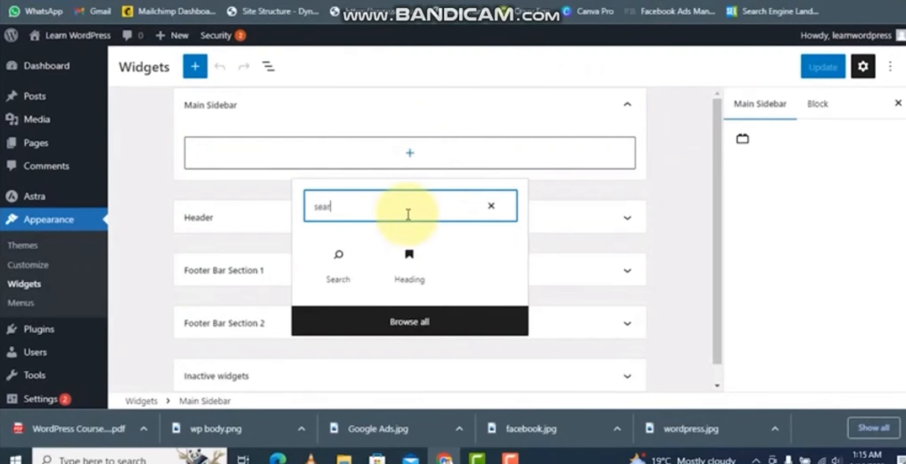
click(341, 273)
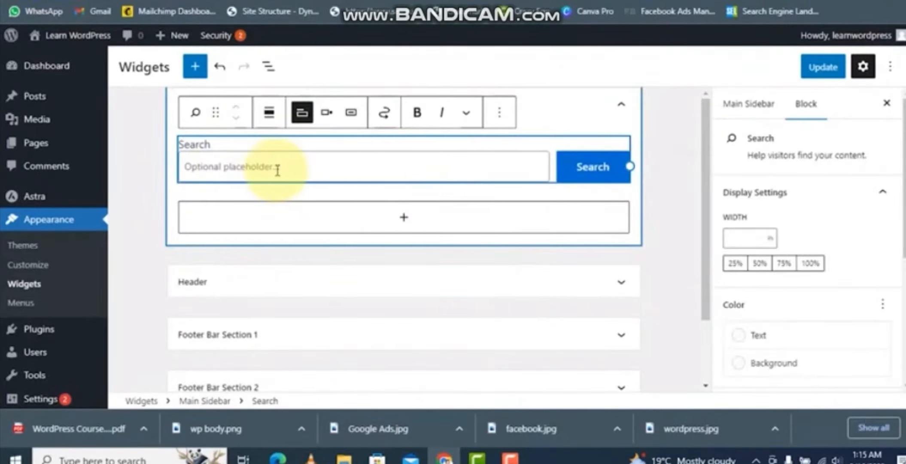
- Add a Latest Posts block below the search block in the Main Sidebar
click(403, 219)
text(recen)
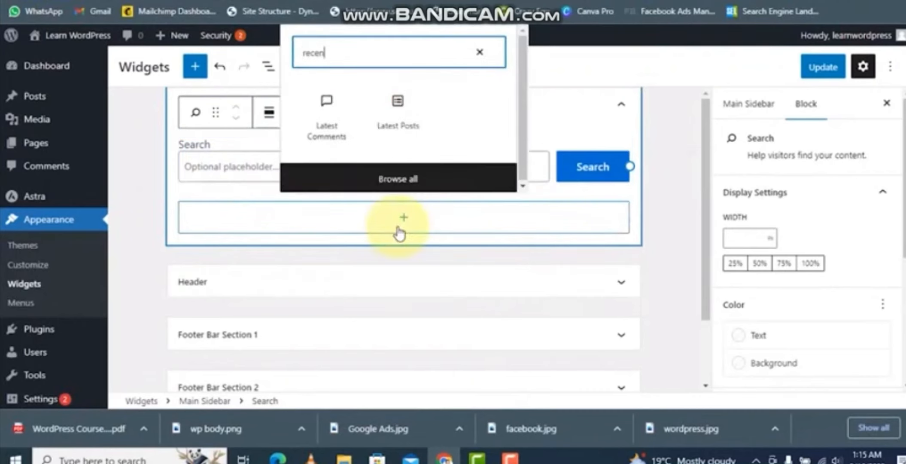
click(409, 116)
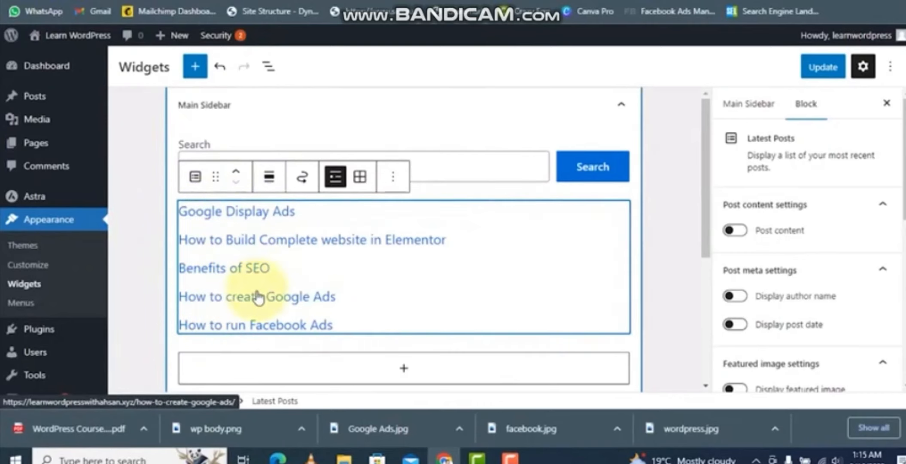
- Add a Video block below the latest posts list in the Main Sidebar
scroll(393, 224, down, 1)
click(404, 301)
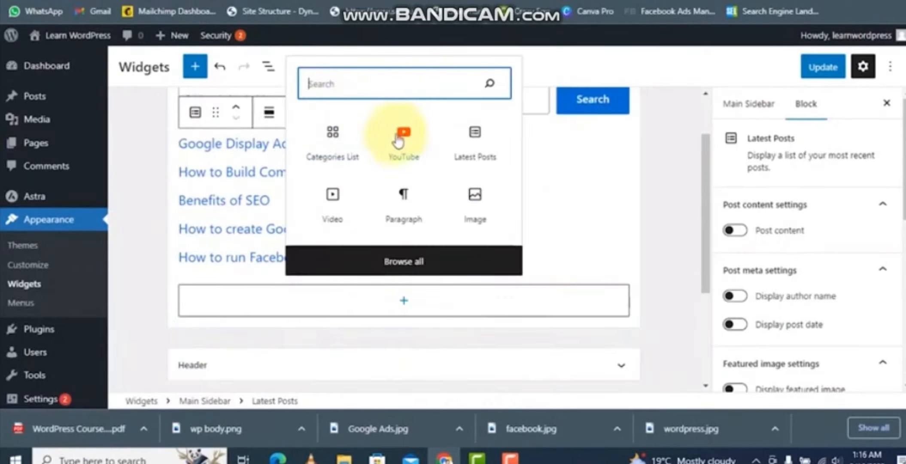
click(332, 197)
click(224, 159)
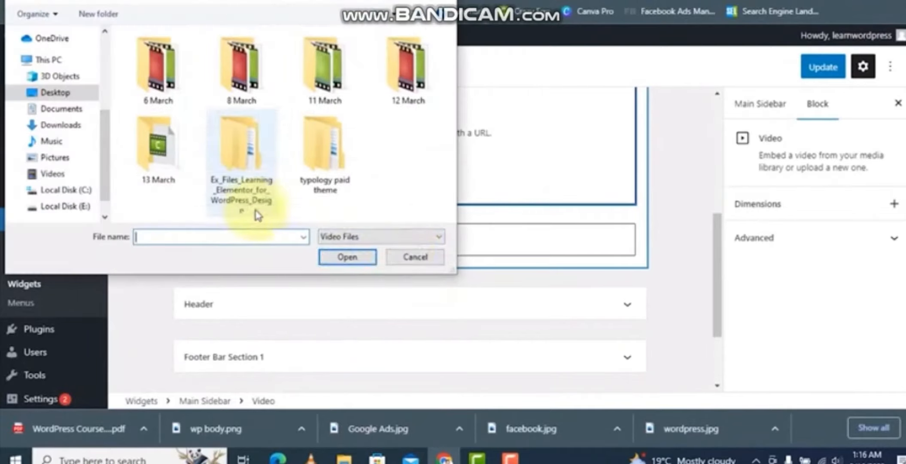
click(411, 257)
- Embed the HTML in 100 Seconds YouTube video in the video block by pasting its URL
click(359, 167)
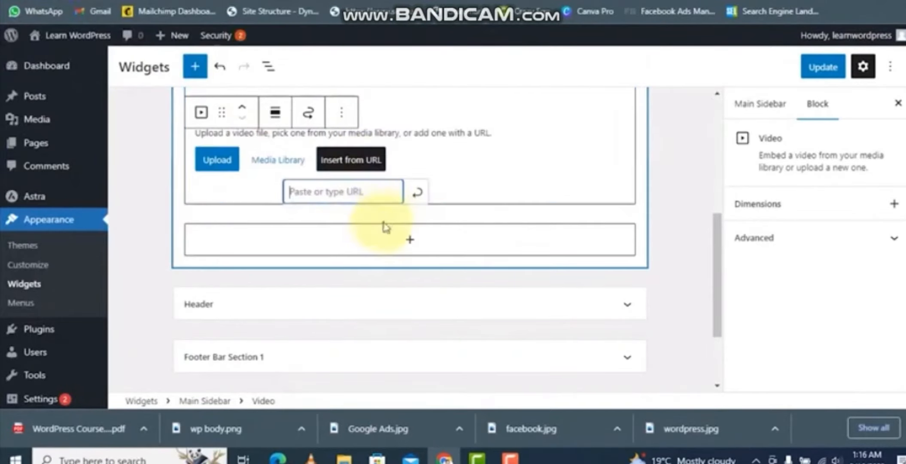
click(337, 1)
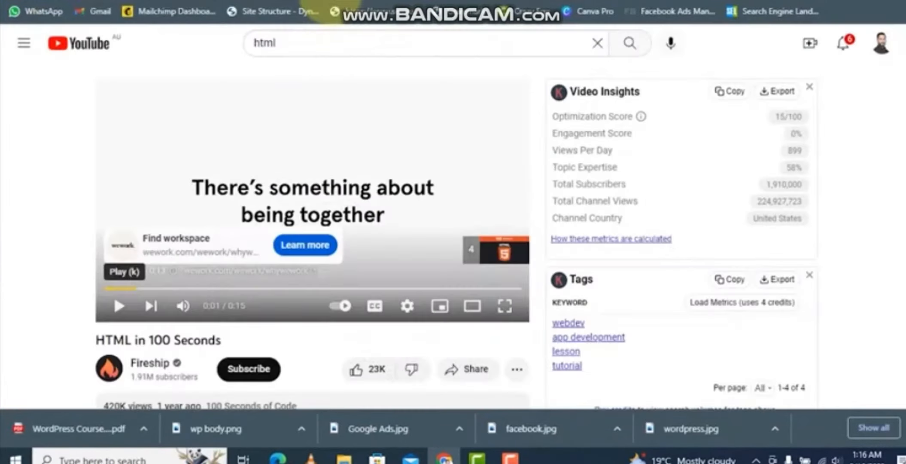
click(311, 0)
click(343, 0)
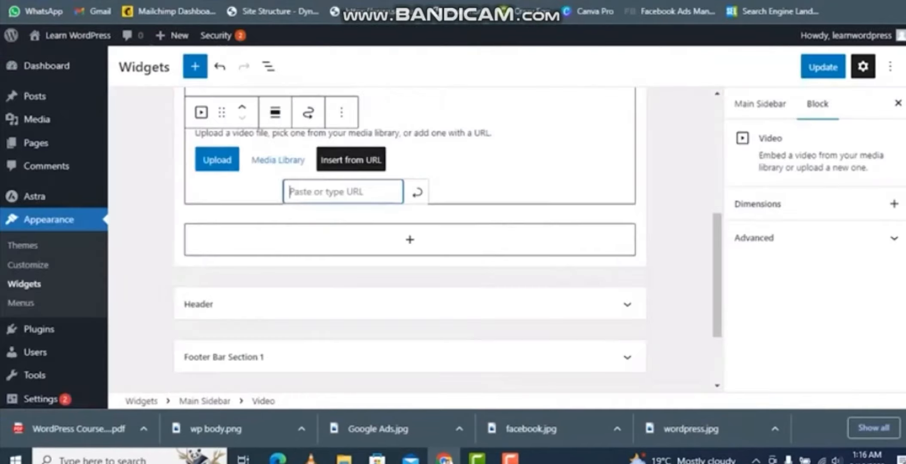
key(ctrl+v)
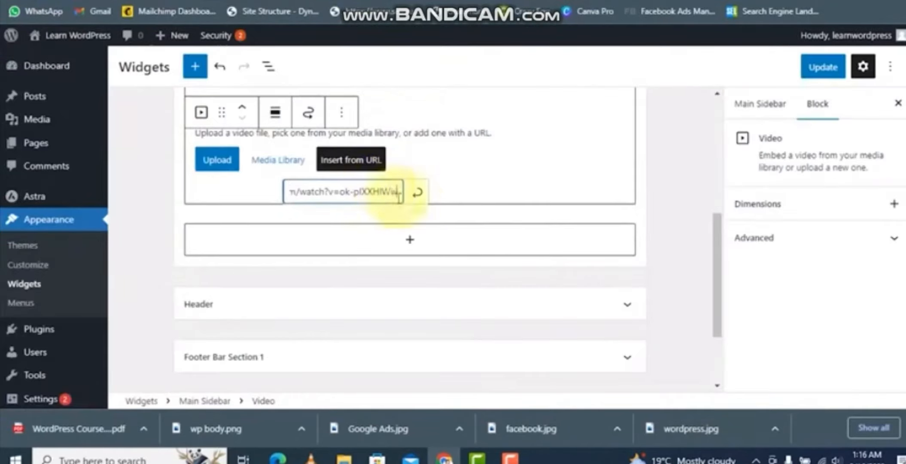
click(418, 191)
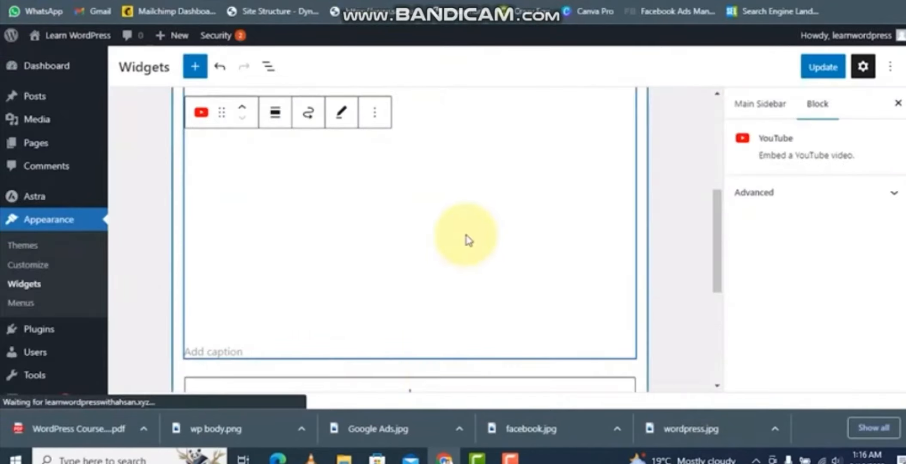
- Save the updated Main Sidebar widgets
scroll(470, 149, up, 2)
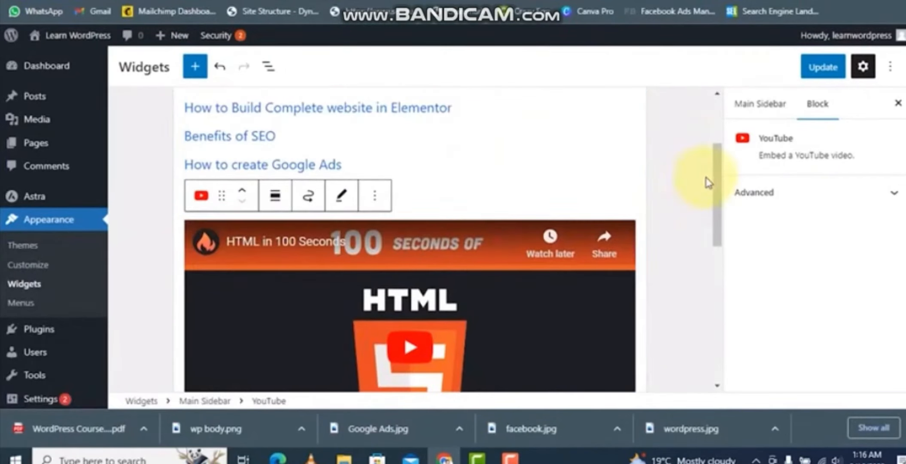
drag(716, 178, 717, 135)
click(823, 66)
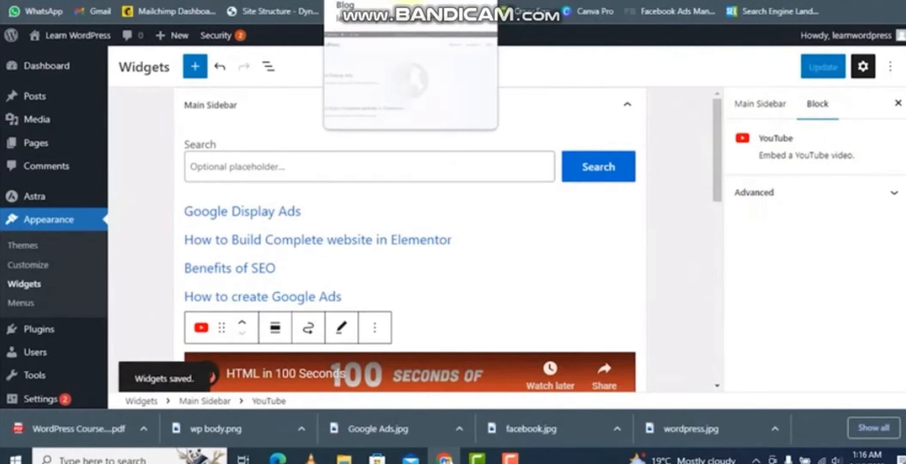
- Review the new sidebar widgets on the site's frontend homepage
click(365, 0)
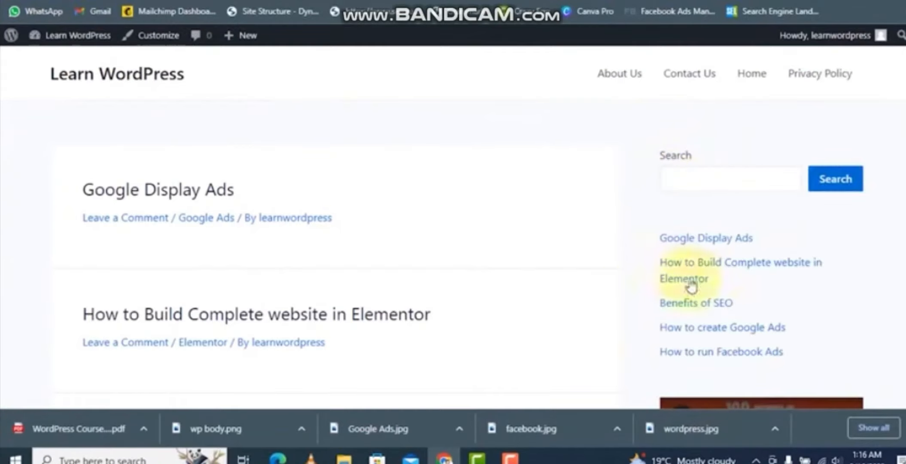
scroll(889, 171, down, 8)
scroll(890, 202, up, 7)
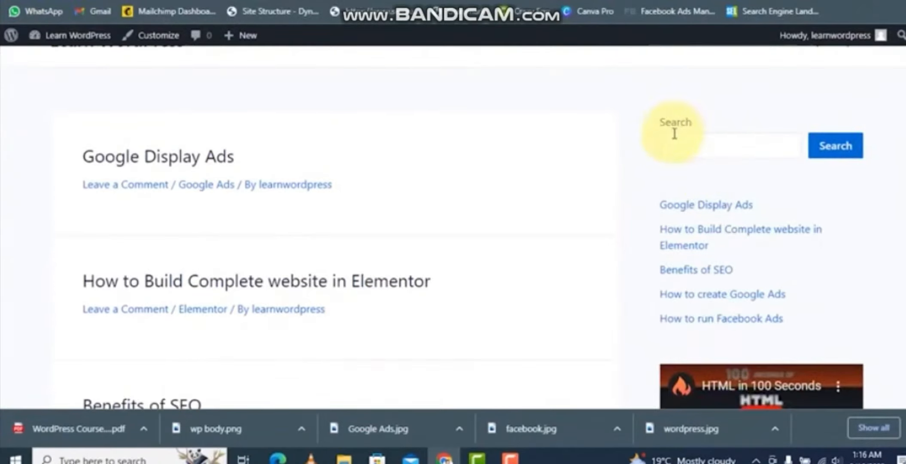
scroll(895, 309, down, 3)
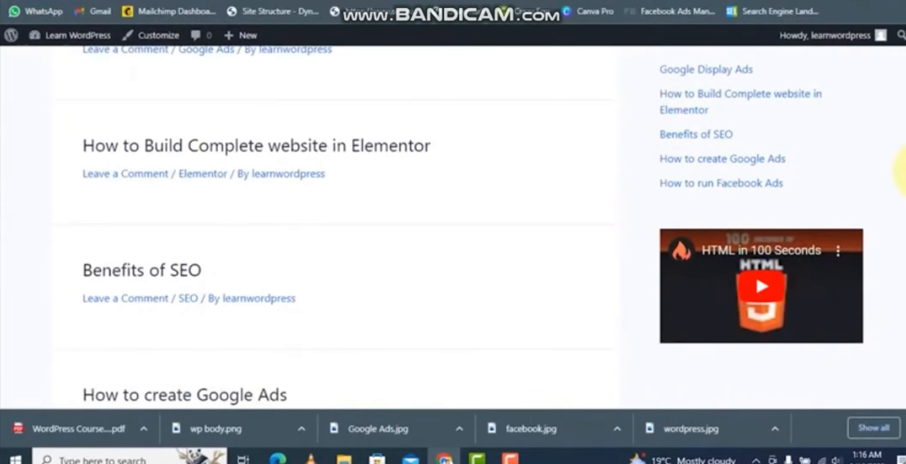
scroll(901, 167, up, 3)
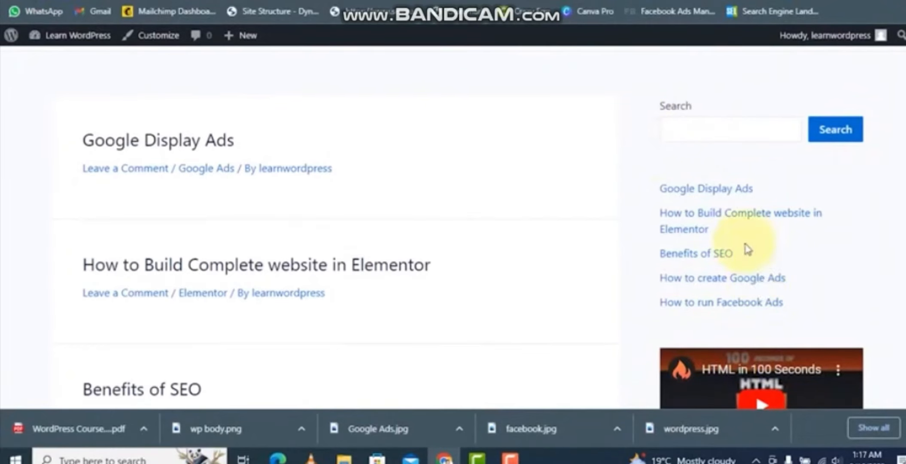
scroll(765, 318, down, 5)
scroll(758, 146, up, 6)
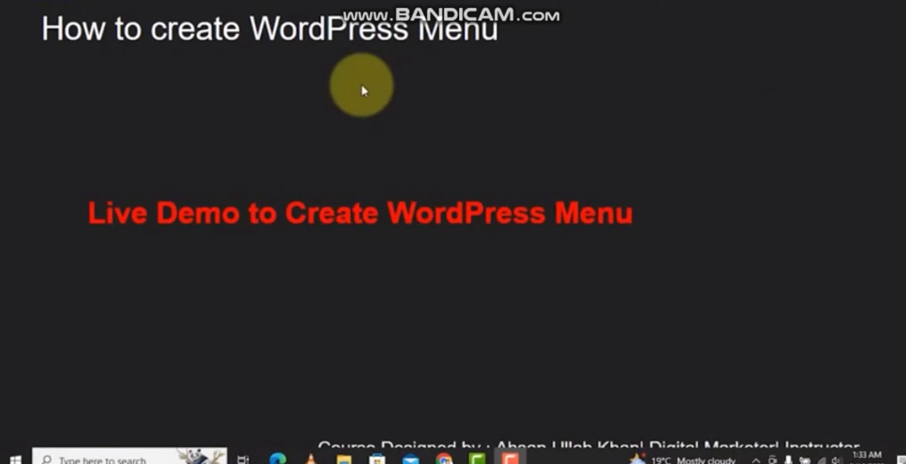
key(alt+Tab)
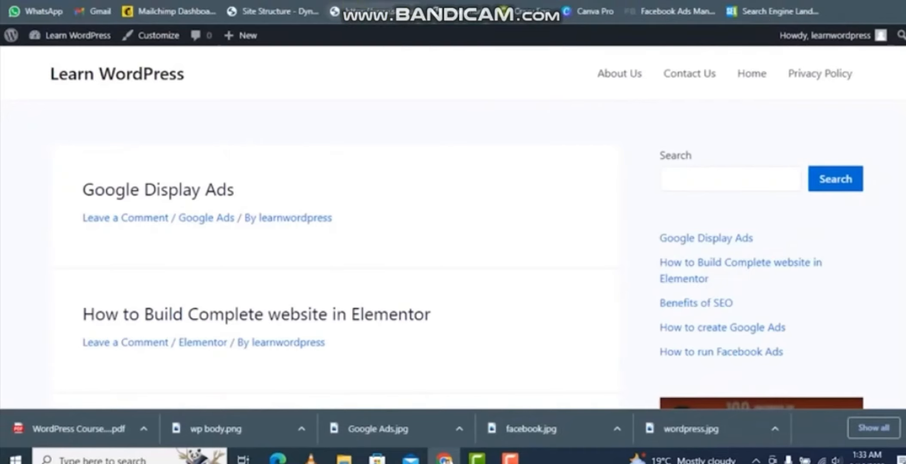
key(alt+Tab)
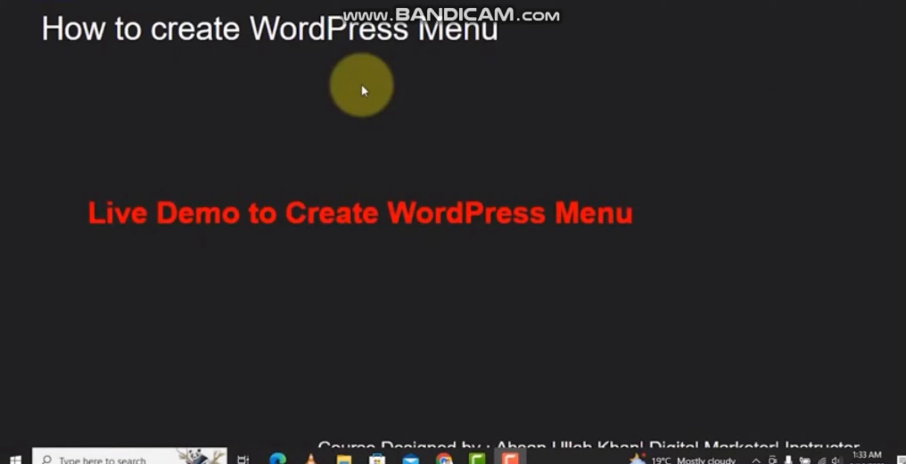
- Open the Menus screen and create a new menu named "New Menu"
key(alt+Tab)
key(ctrl+Tab)
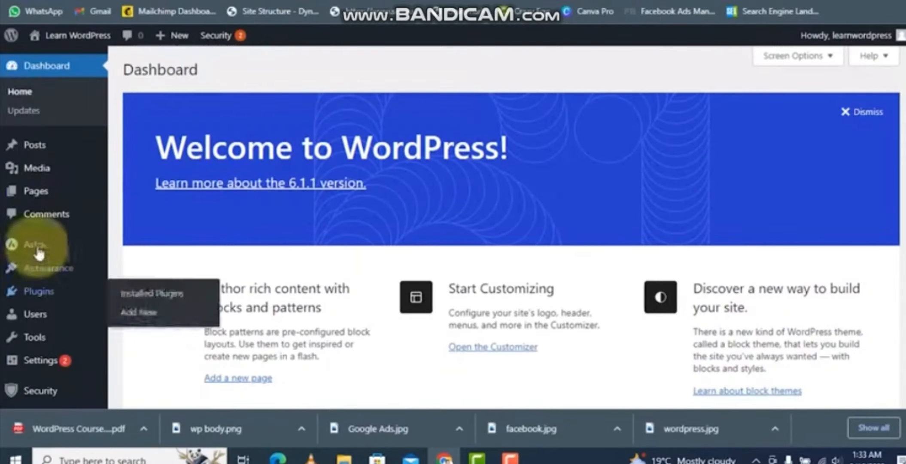
mouse_move(8, 279)
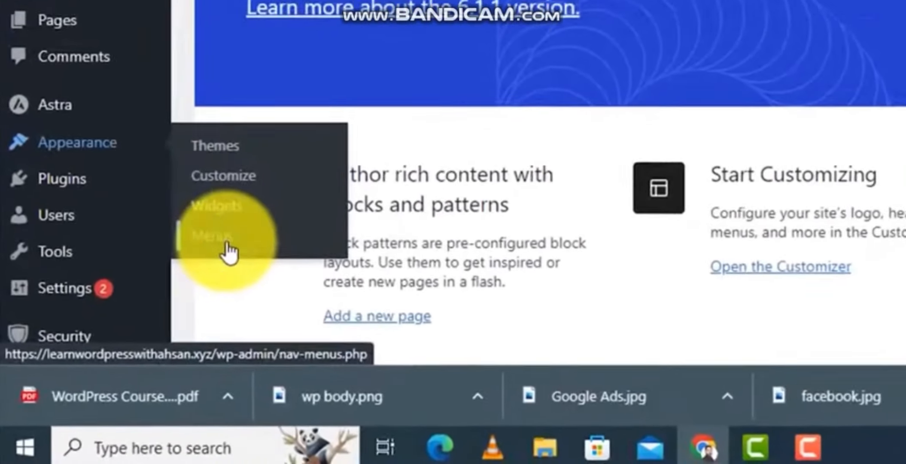
click(229, 252)
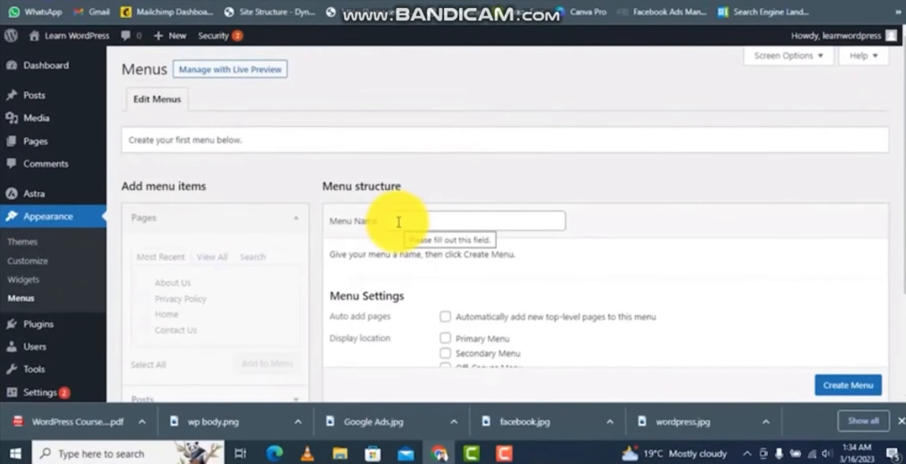
click(398, 221)
text(New Menu)
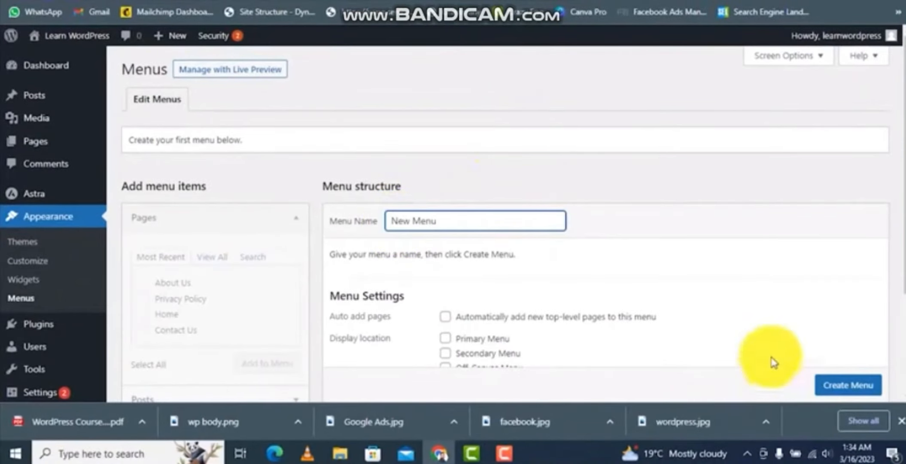
click(830, 385)
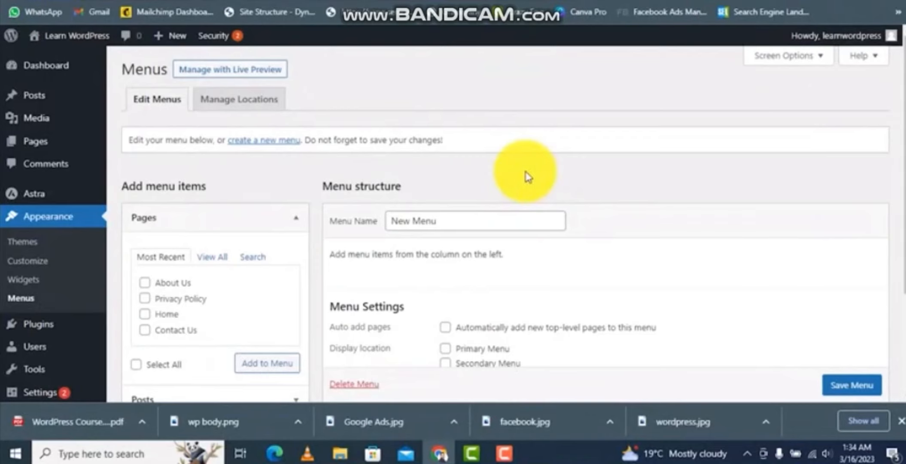
- Add the About Us, Privacy Policy, Home and Contact Us pages to the menu
click(144, 314)
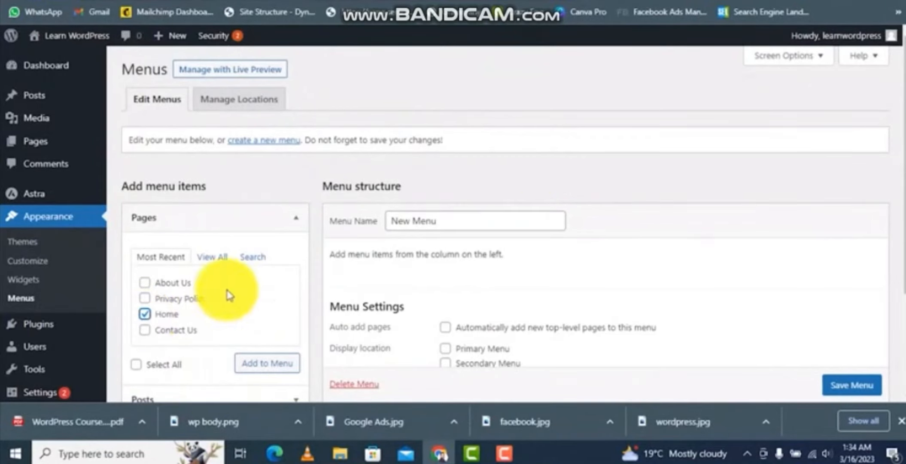
click(145, 330)
click(146, 283)
click(146, 298)
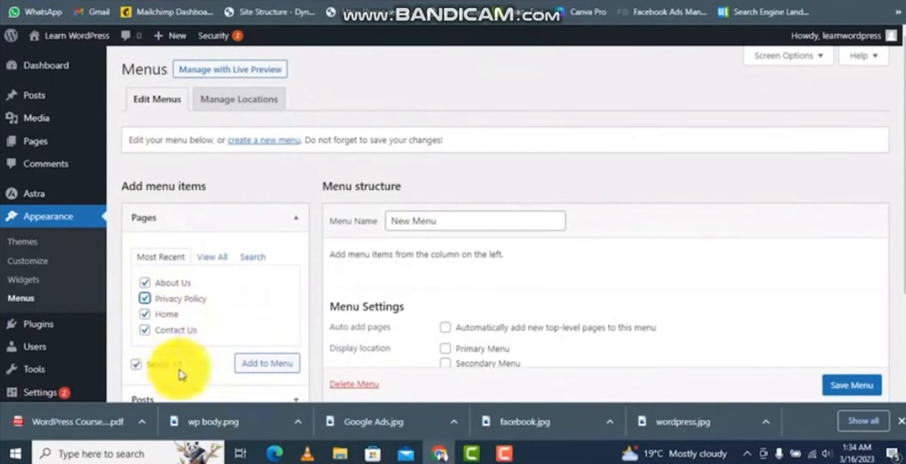
scroll(202, 266, down, 2)
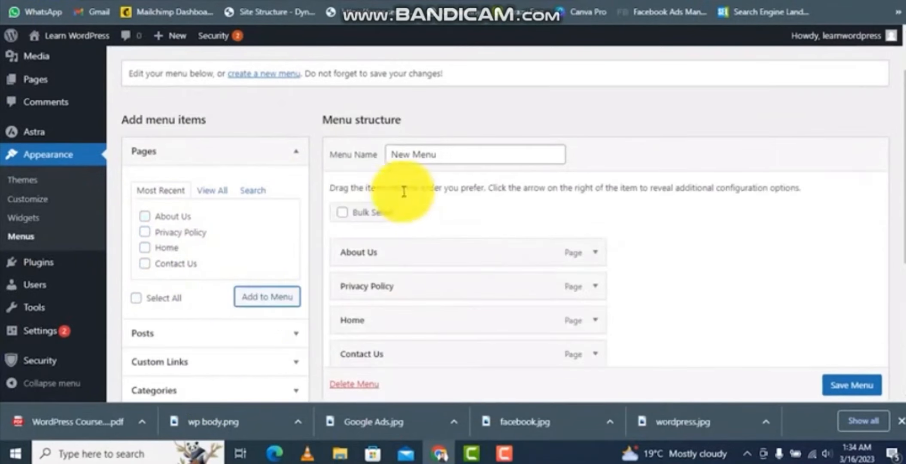
drag(441, 156, 389, 156)
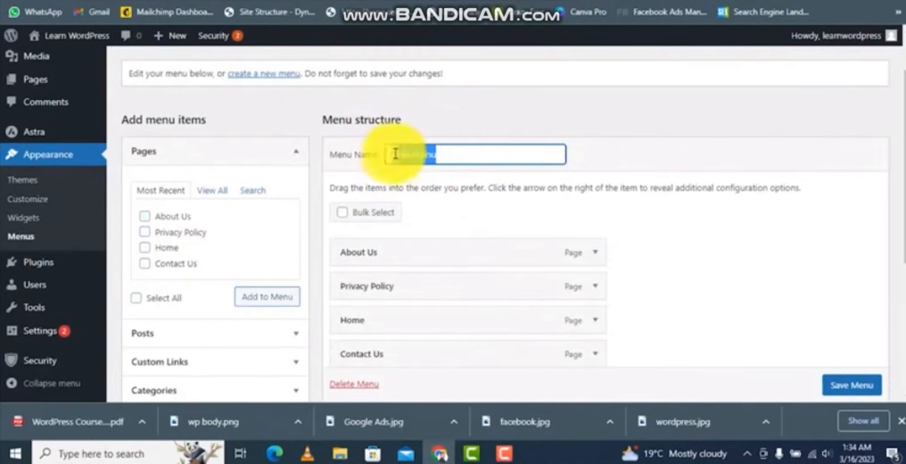
scroll(423, 262, down, 1)
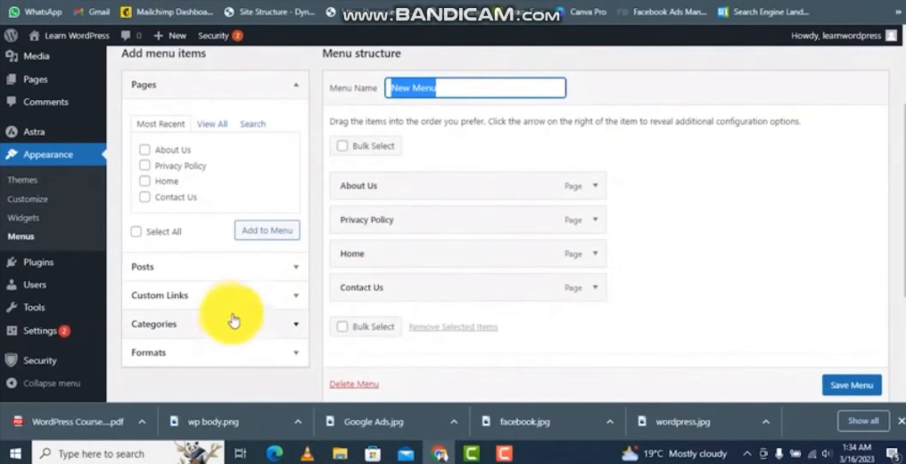
- Add the Google Ads, WordPress and Facebook Ads categories to the menu
click(241, 328)
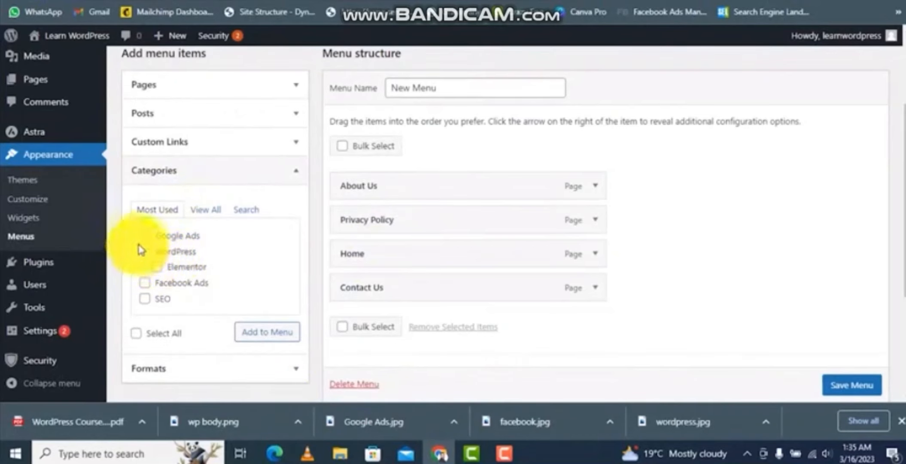
click(144, 237)
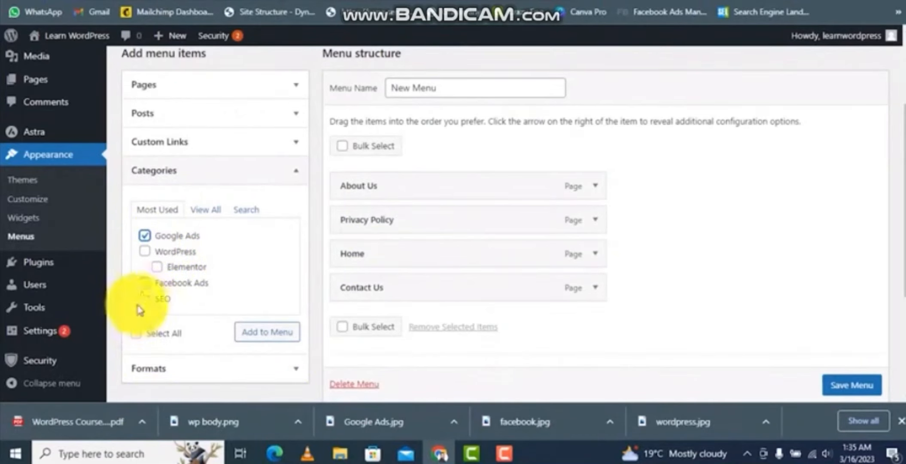
click(144, 251)
click(145, 283)
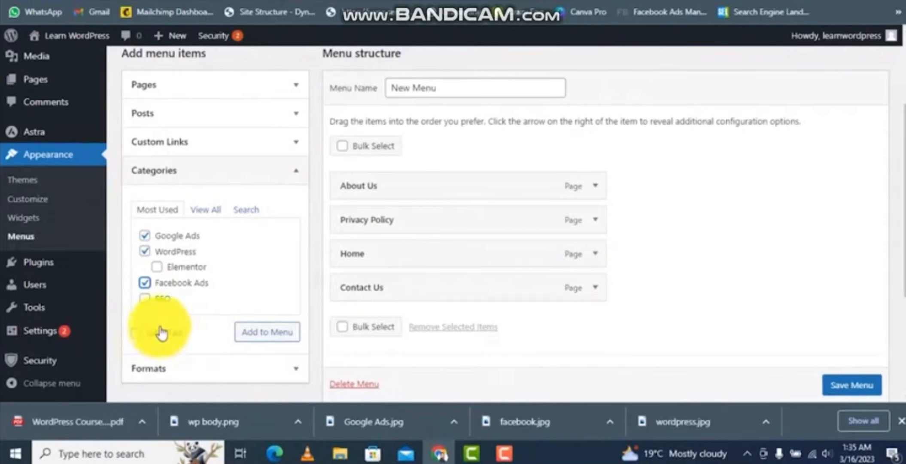
click(266, 332)
- Add a custom link to google.com with the link text "Search Engine" to the menu
scroll(212, 222, up, 2)
click(211, 210)
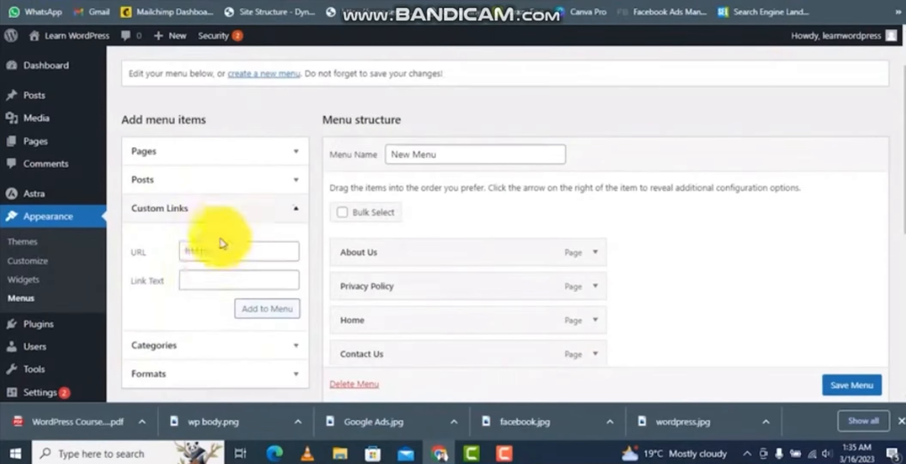
click(188, 281)
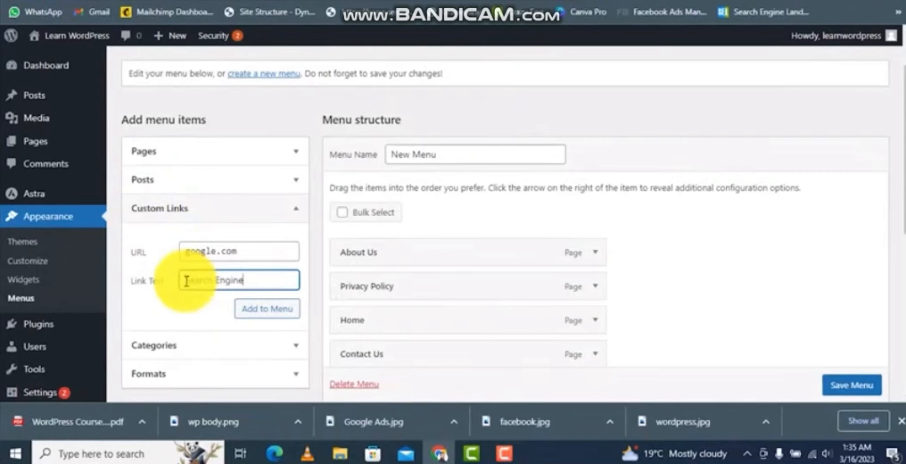
text(Search Engine)
click(259, 316)
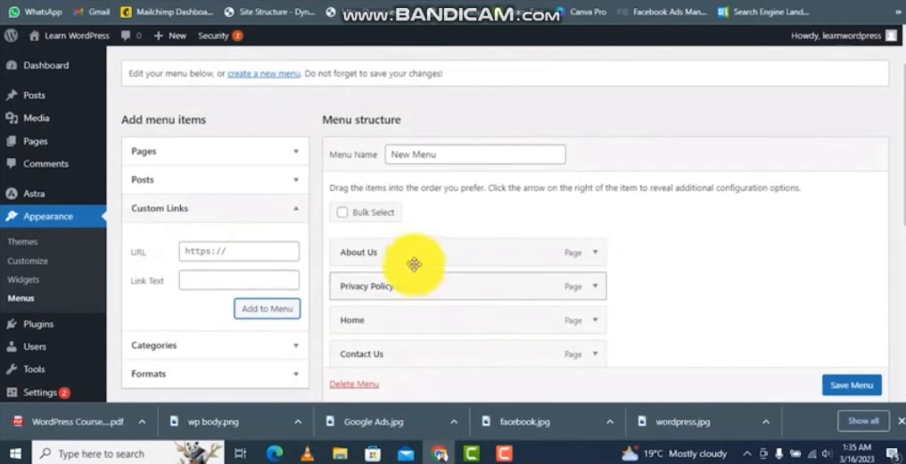
- Reorder the menu so Home comes first, followed by Google Ads, WordPress and Facebook Ads, then the remaining pages
scroll(589, 292, down, 3)
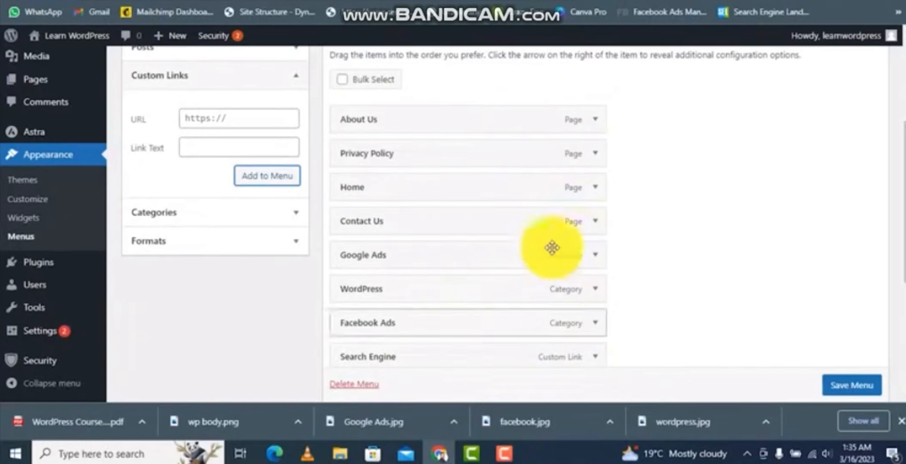
scroll(550, 255, up, 2)
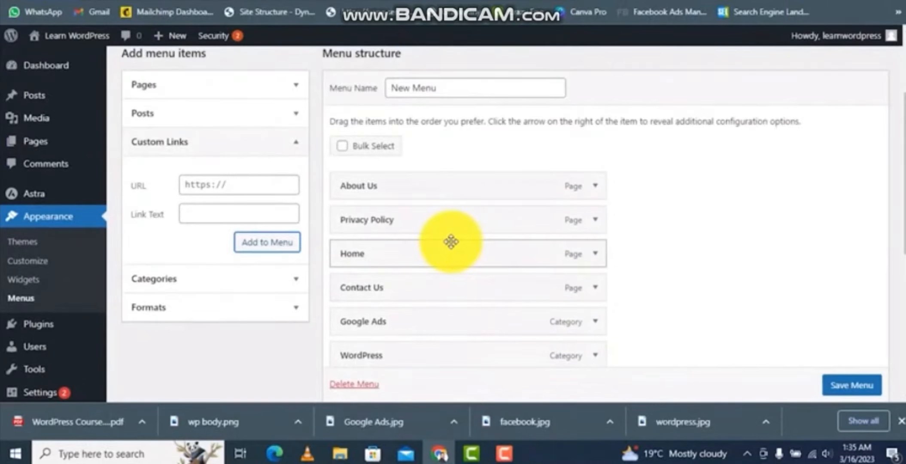
drag(449, 243, 372, 120)
drag(384, 255, 391, 153)
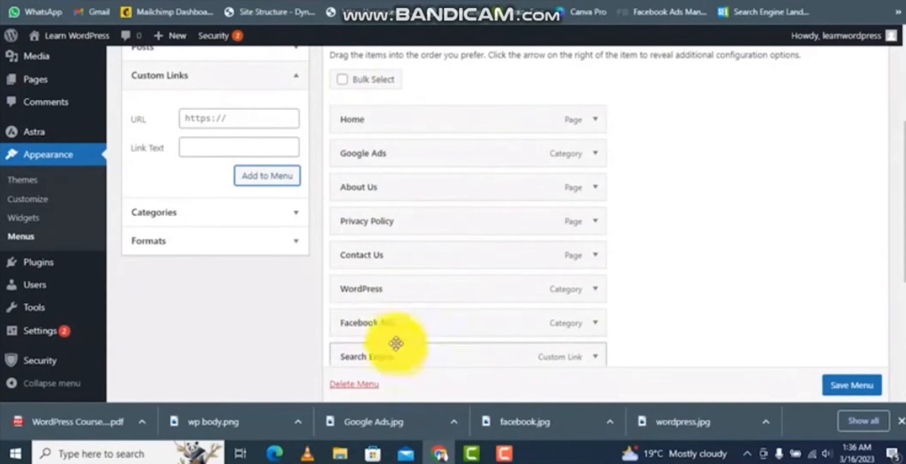
drag(374, 292, 374, 189)
drag(378, 322, 387, 221)
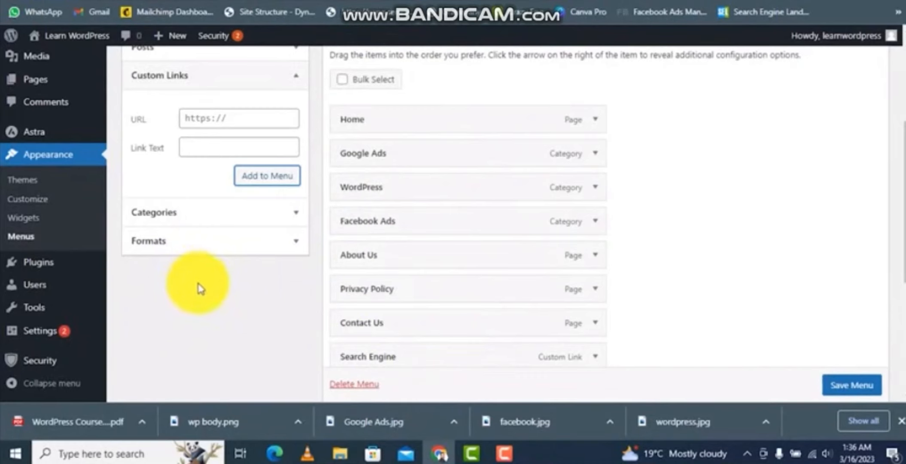
scroll(228, 218, up, 1)
scroll(394, 222, down, 3)
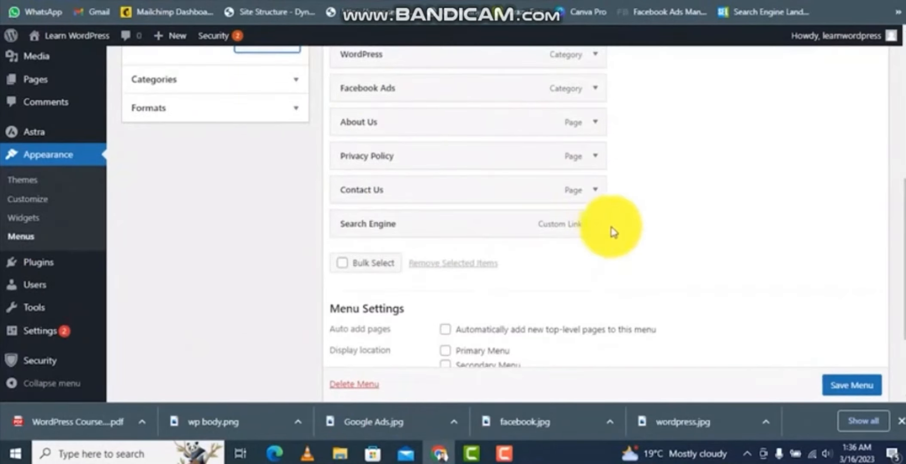
- Rename the Search Engine custom link's navigation label to "Digital Marketing" and set its URL to #
click(595, 223)
text(D)
text(igital Marketing)
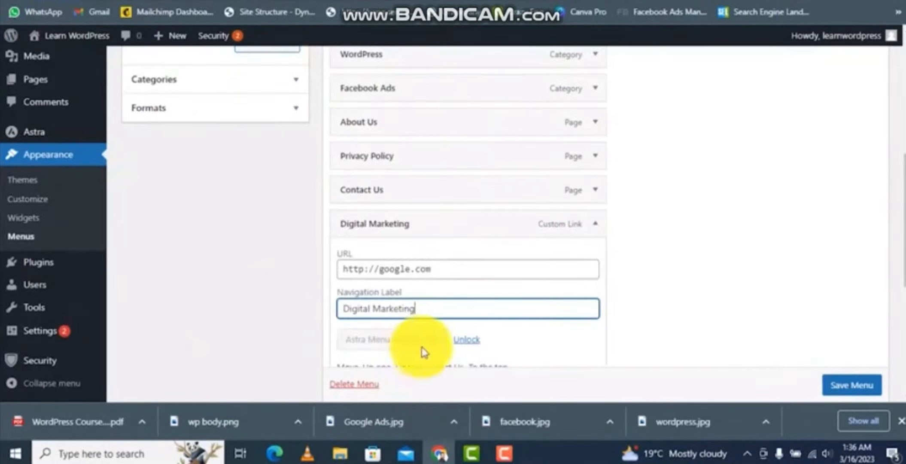
drag(441, 263, 202, 267)
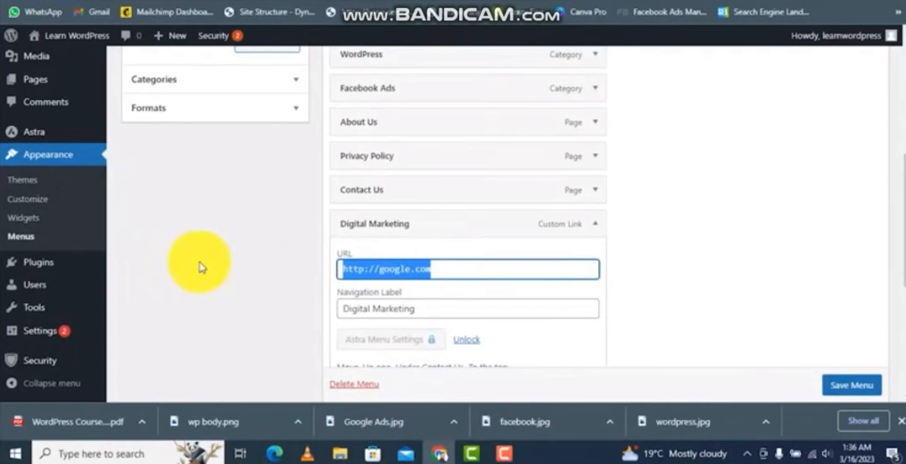
text(#)
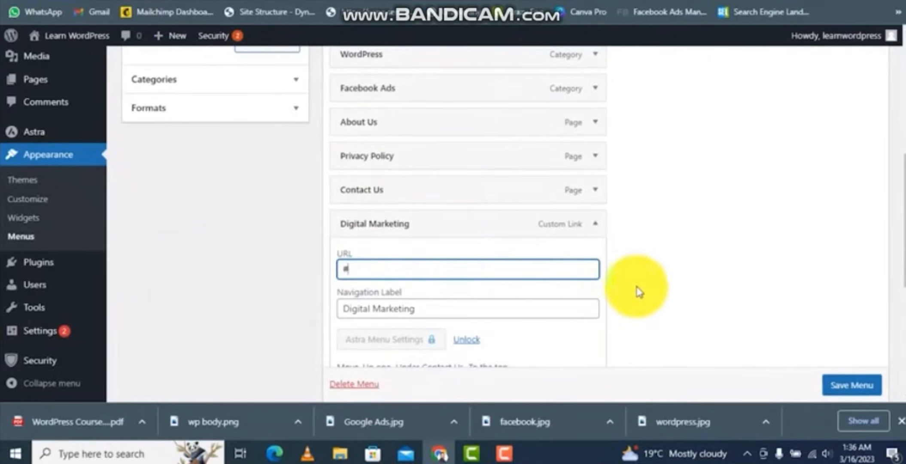
- Move Digital Marketing below Home and nest Google Ads, WordPress and Facebook Ads as its sub items
click(426, 232)
drag(428, 234, 428, 165)
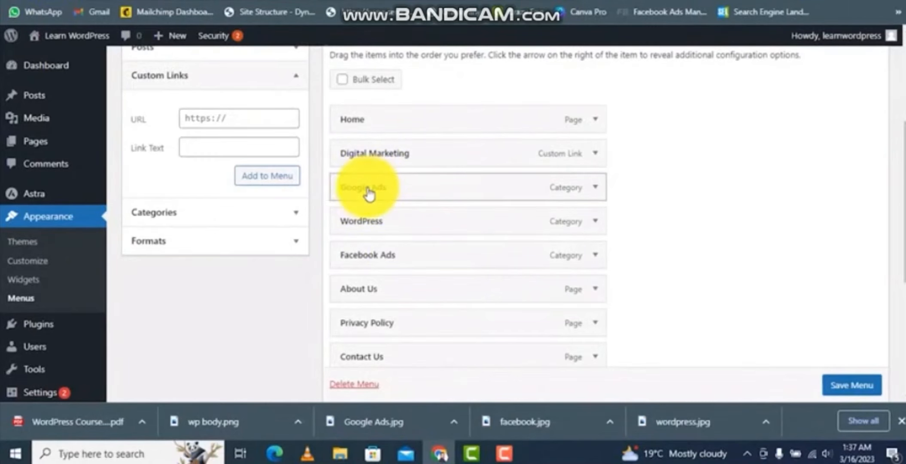
drag(365, 194, 406, 188)
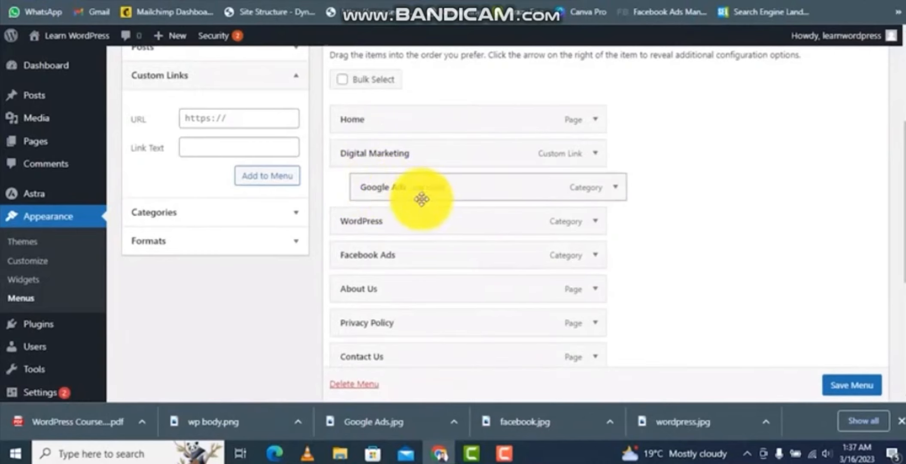
drag(401, 221, 410, 226)
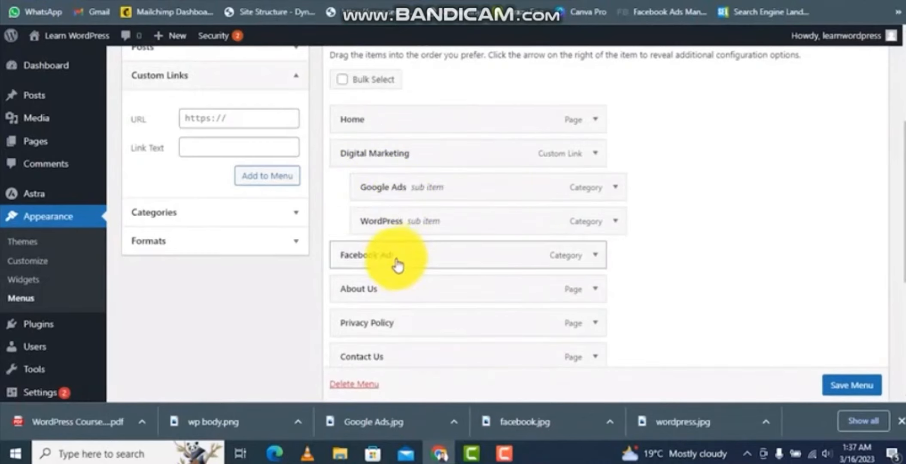
drag(394, 263, 420, 262)
- Save the menu
scroll(421, 309, down, 2)
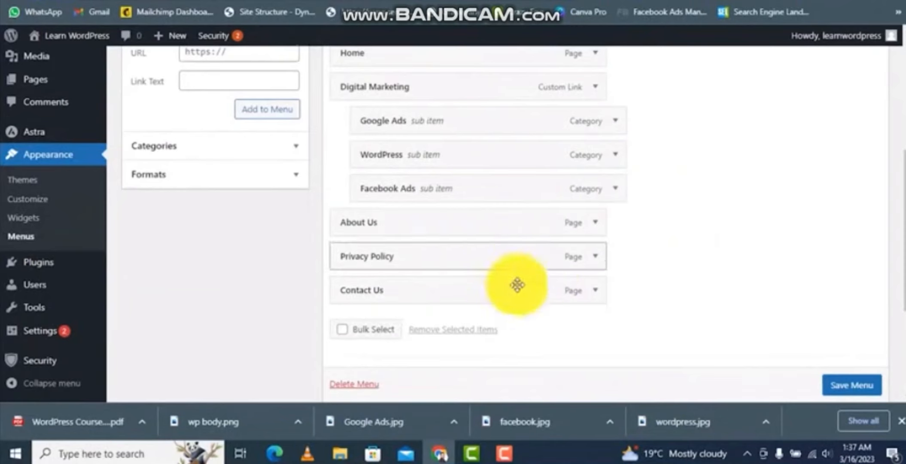
scroll(841, 386, down, 1)
click(848, 391)
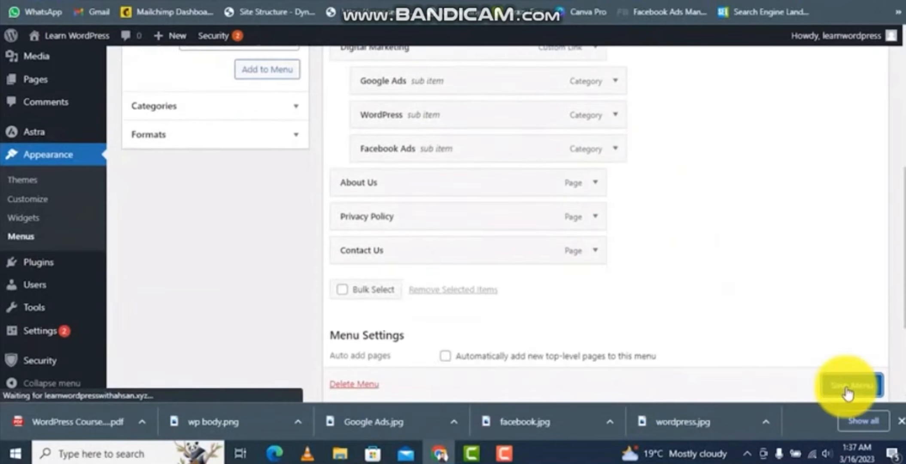
- Assign the menu to the Primary Menu display location and save it again
scroll(582, 251, down, 5)
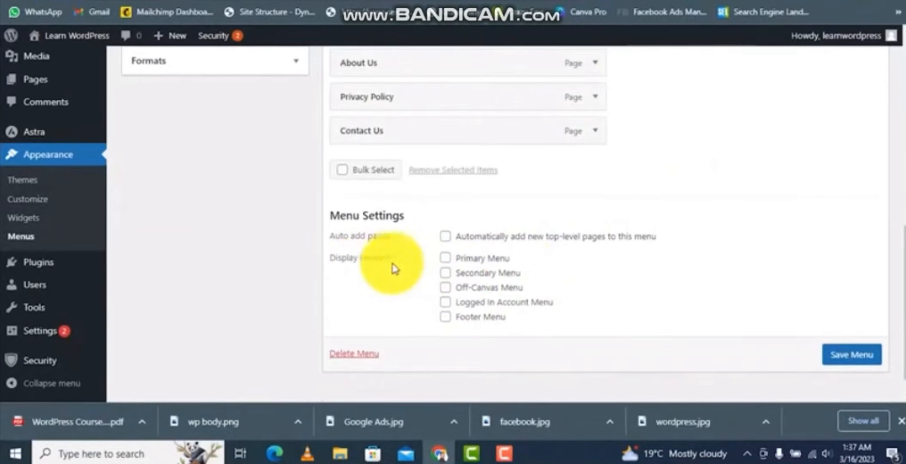
click(446, 259)
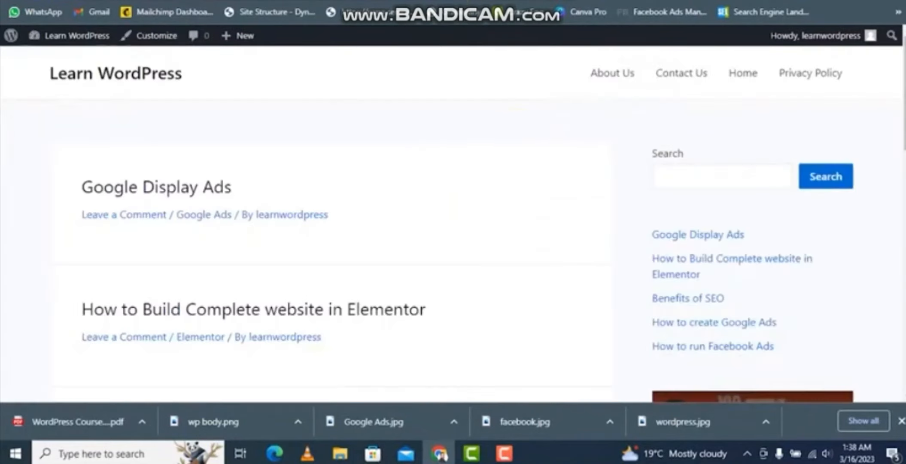
scroll(627, 283, down, 15)
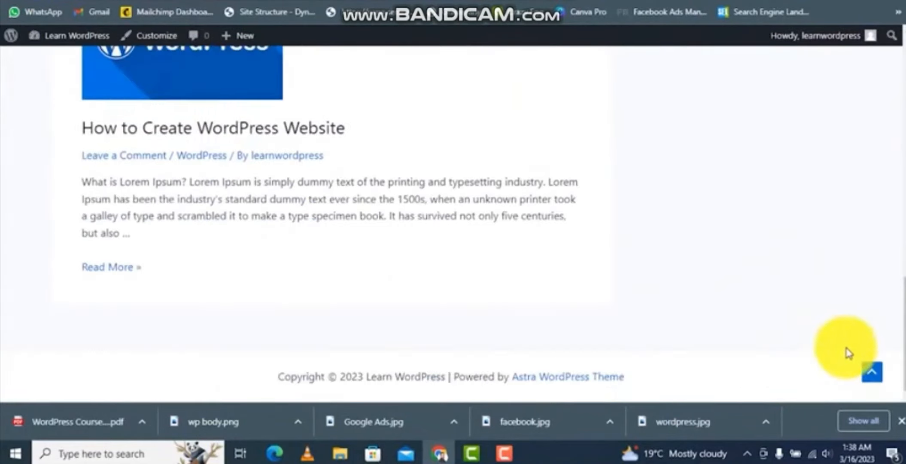
scroll(872, 210, up, 8)
scroll(899, 82, up, 8)
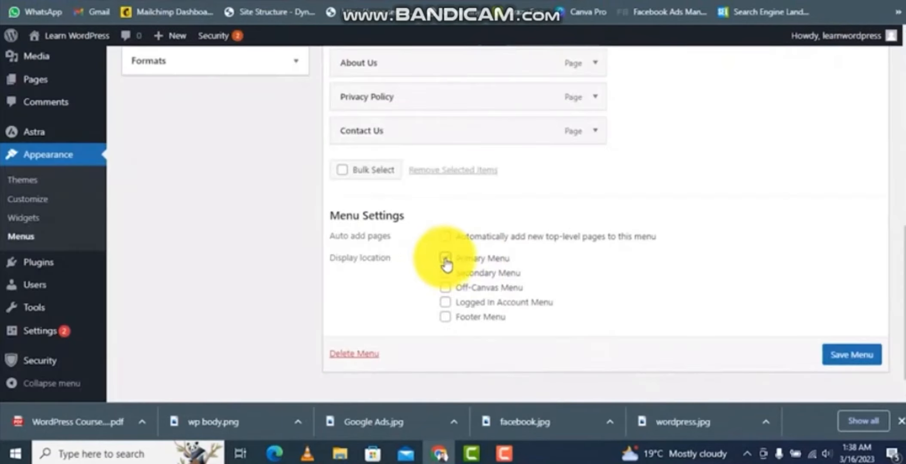
click(867, 355)
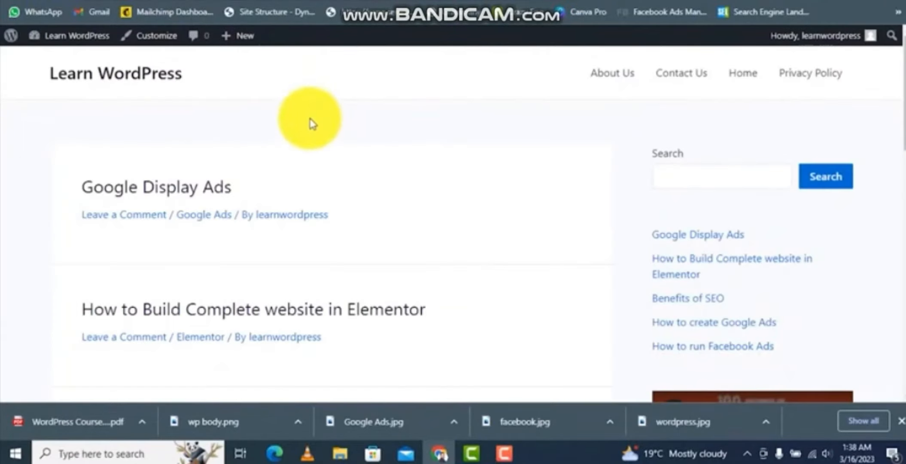
- Reload the site's frontend and inspect the new navigation menu and its Digital Marketing dropdown
click(43, 12)
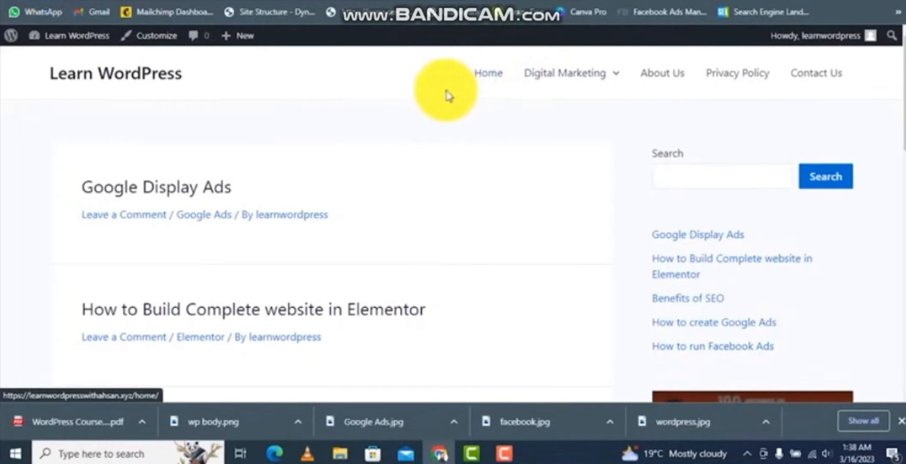
click(275, 0)
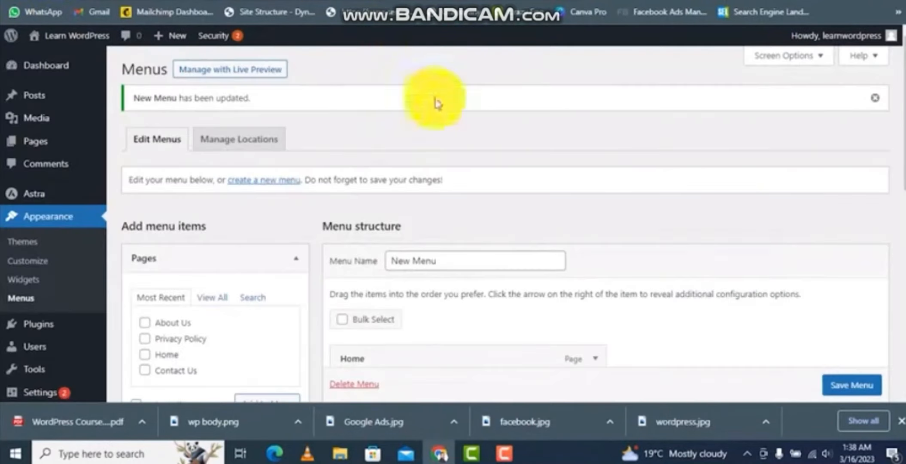
scroll(434, 103, down, 2)
click(374, 0)
mouse_move(567, 81)
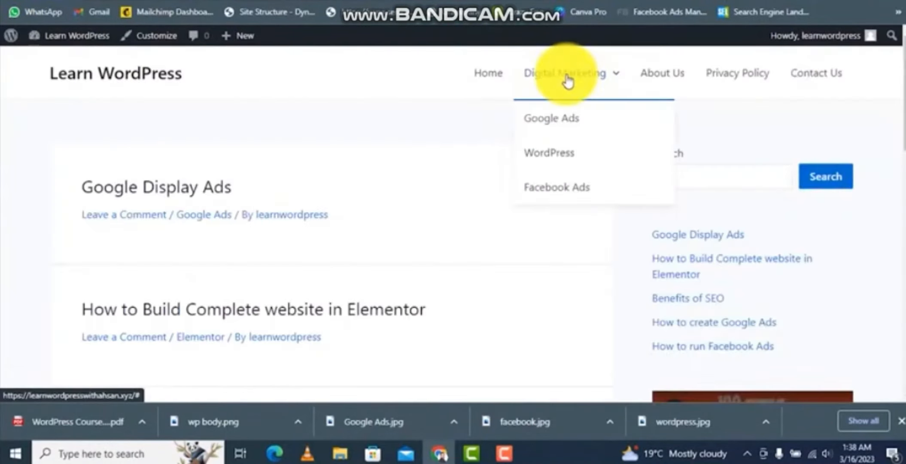